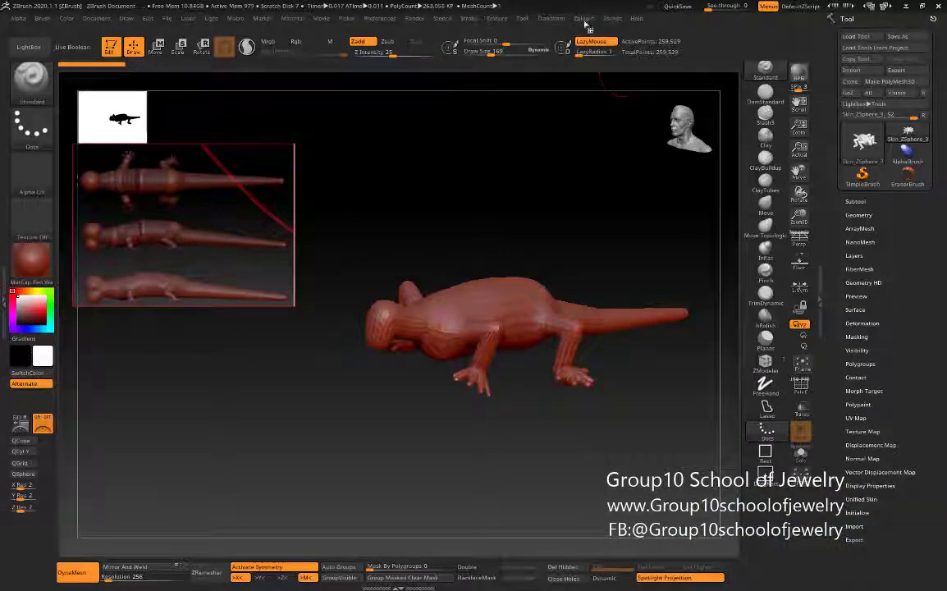
Step: Import the three-lizard reference image as a texture and add it to Spotlight
click(522, 18)
click(496, 18)
click(523, 144)
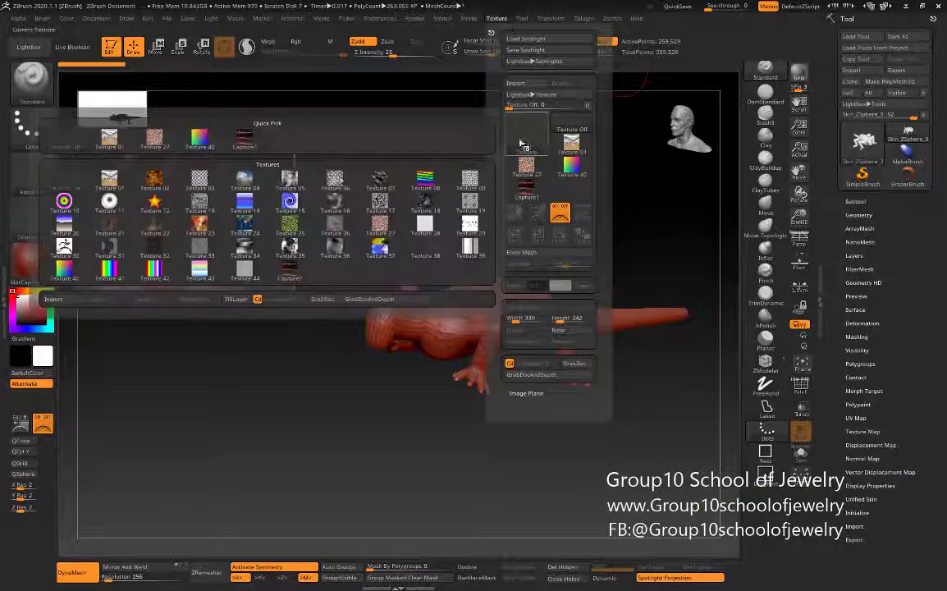
click(53, 299)
double_click(359, 122)
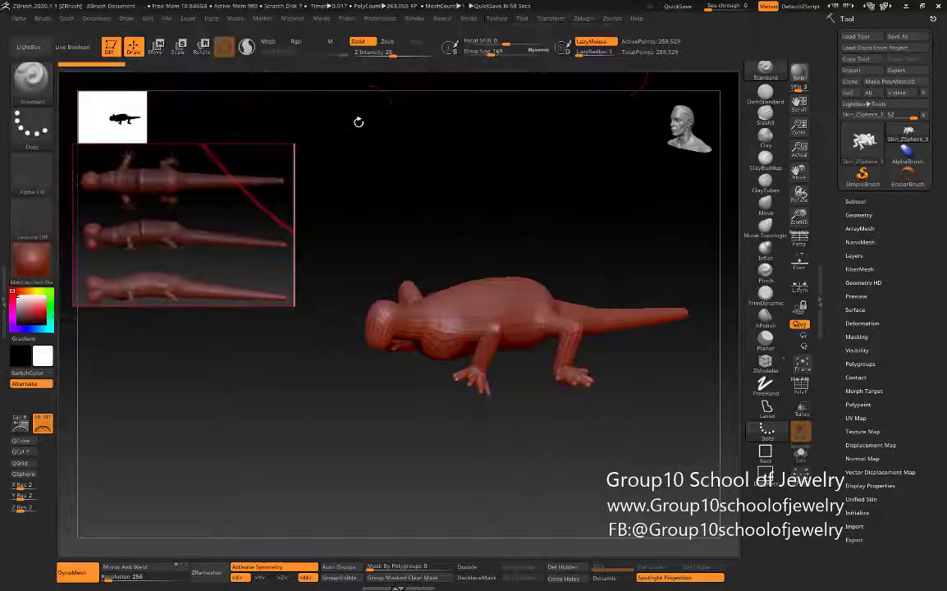
click(496, 18)
click(517, 173)
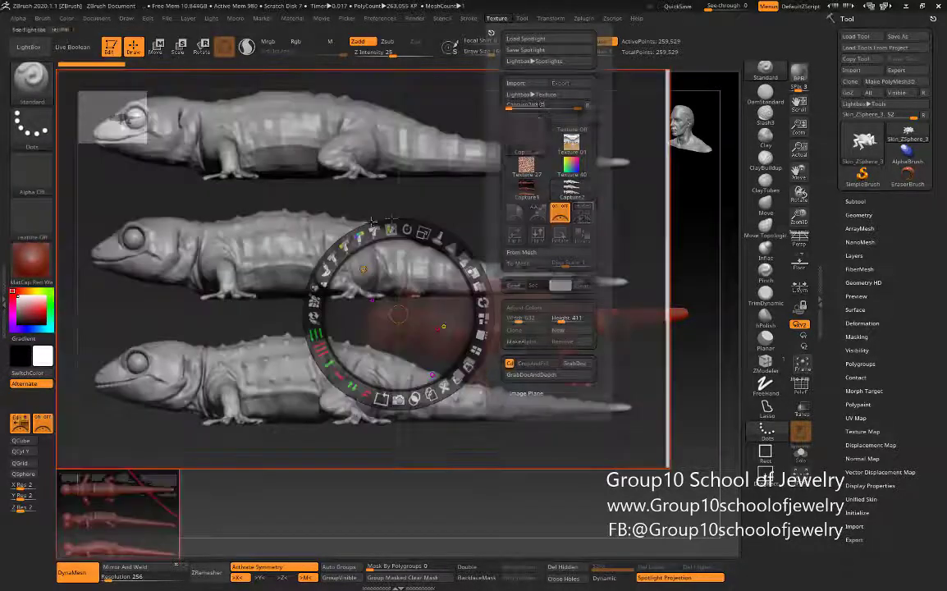
Step: Shrink the Spotlight reference, pin it at the upper left, and hide the dial with Z
drag(416, 231, 386, 231)
drag(382, 332, 225, 320)
click(170, 457)
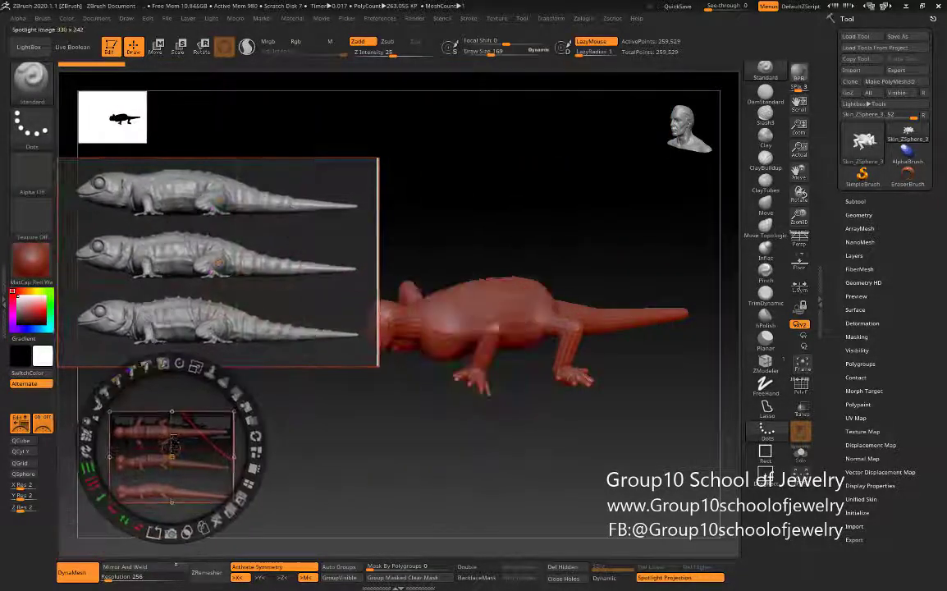
drag(171, 457, 173, 264)
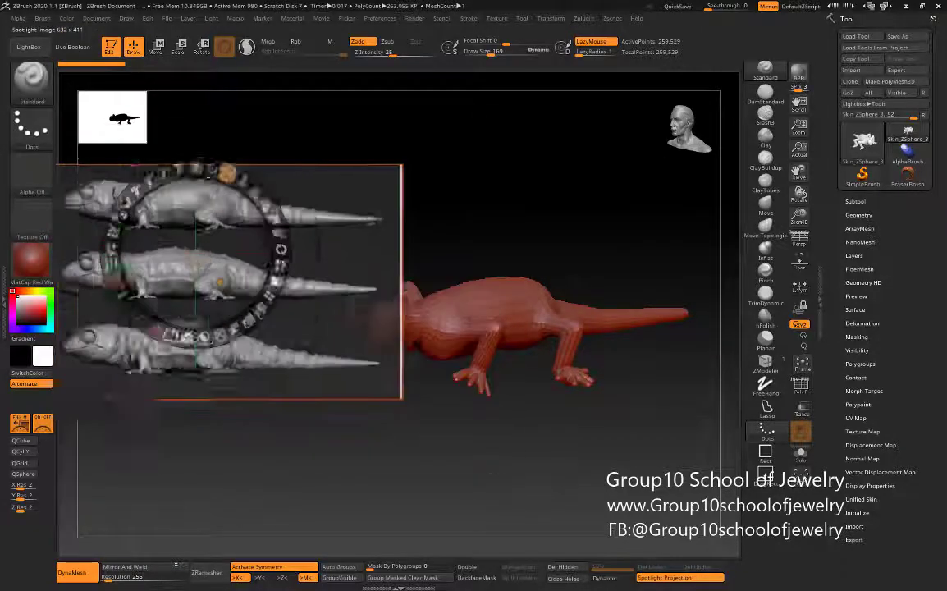
mouse_move(176, 169)
mouse_down()
mouse_move(198, 179)
mouse_move(175, 149)
mouse_up()
key(z)
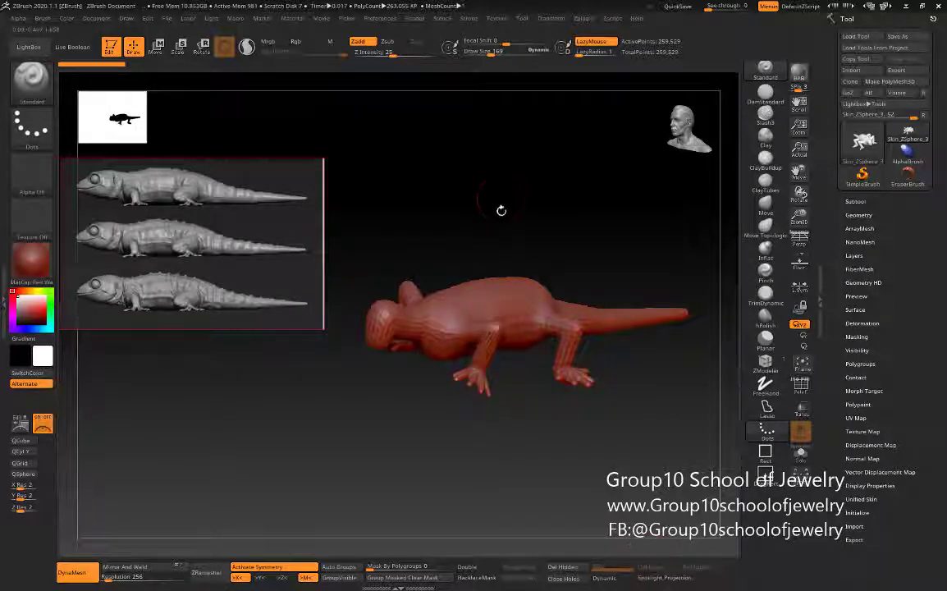
Step: Switch to the Clay brush and smooth the small bumps on the lizard's back
mouse_move(501, 209)
mouse_down()
mouse_move(446, 233)
mouse_move(390, 239)
mouse_move(381, 227)
mouse_move(433, 197)
mouse_move(440, 257)
mouse_move(484, 270)
mouse_up()
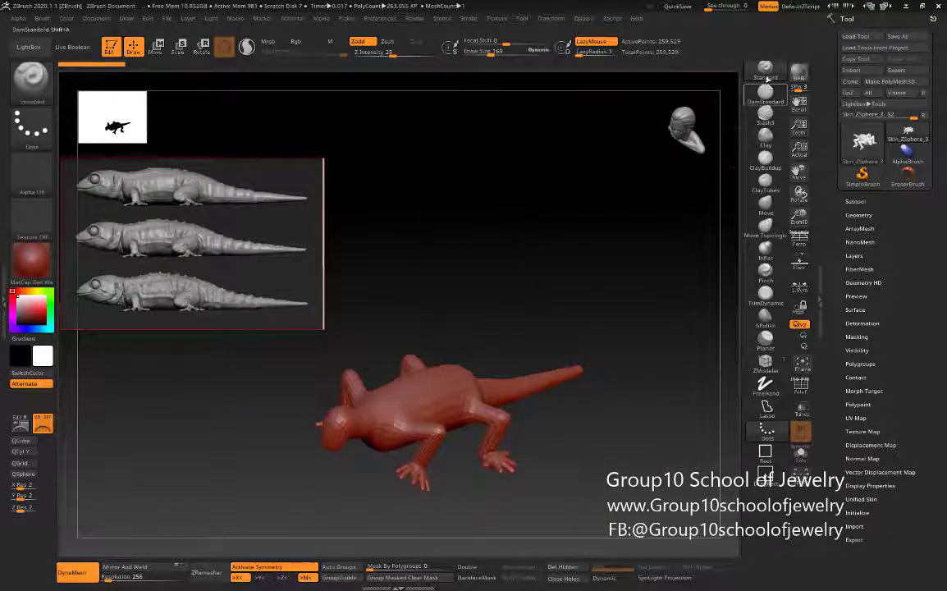
click(765, 148)
drag(497, 298, 437, 338)
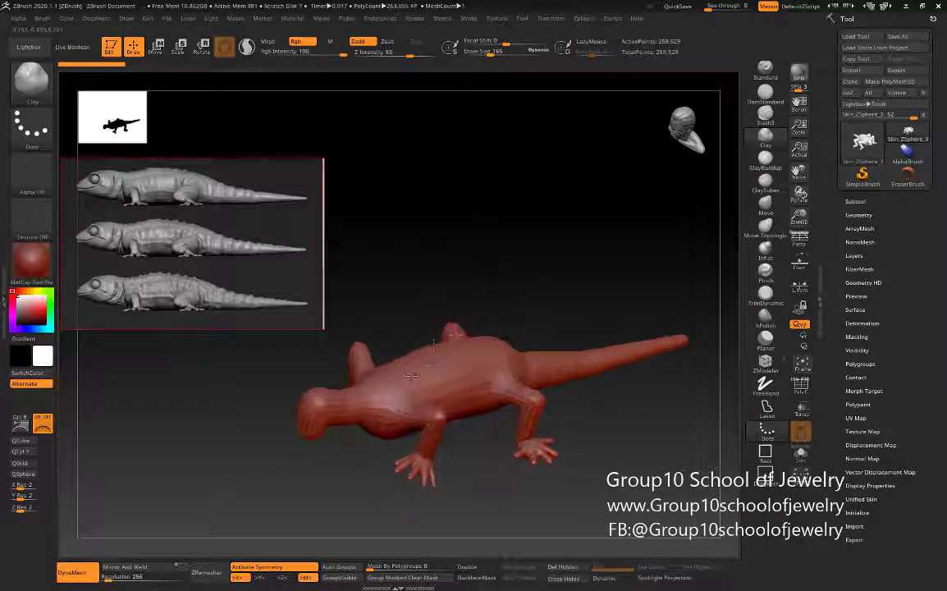
mouse_move(443, 394)
shift+mouse_down()
mouse_move(420, 318)
mouse_move(517, 265)
mouse_move(506, 225)
shift+mouse_up()
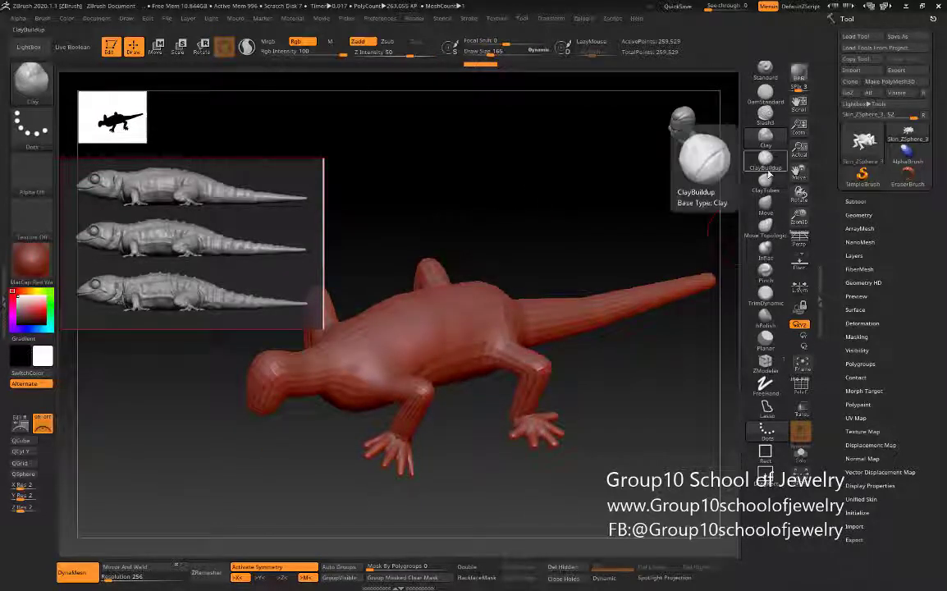
Step: Turn the view along the tail and select the TrimDynamic brush with Zsub on
drag(561, 224, 649, 206)
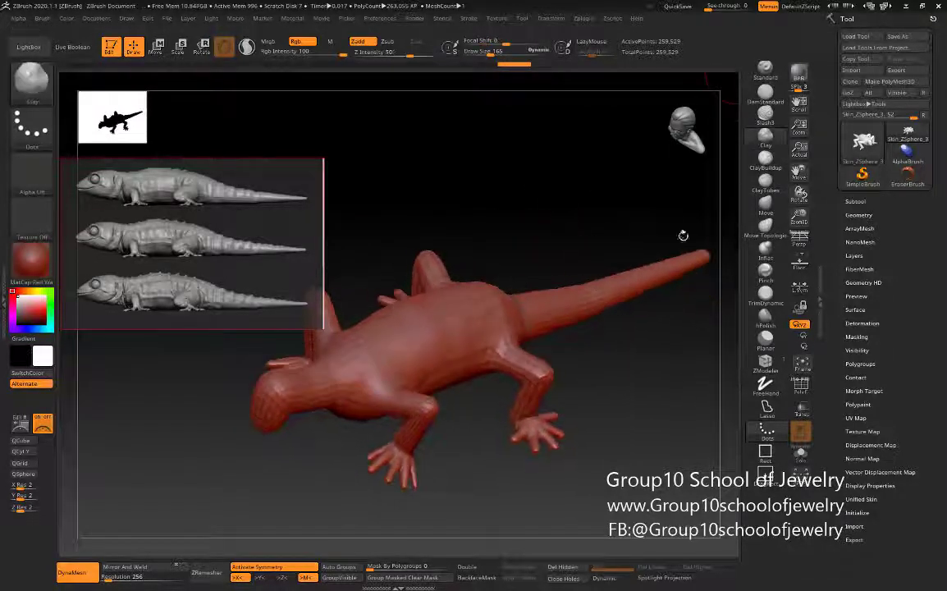
drag(682, 236, 567, 201)
key(b)
key(t)
key(d)
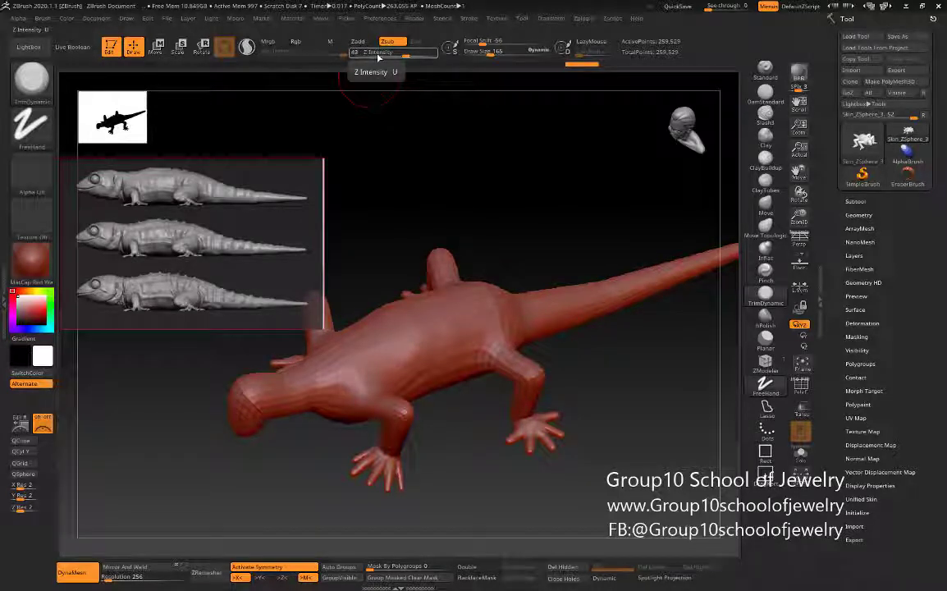
Step: Set Draw Size to 84 and select the ClayTubes brush
mouse_move(481, 189)
mouse_down()
mouse_move(488, 162)
mouse_move(385, 289)
mouse_up()
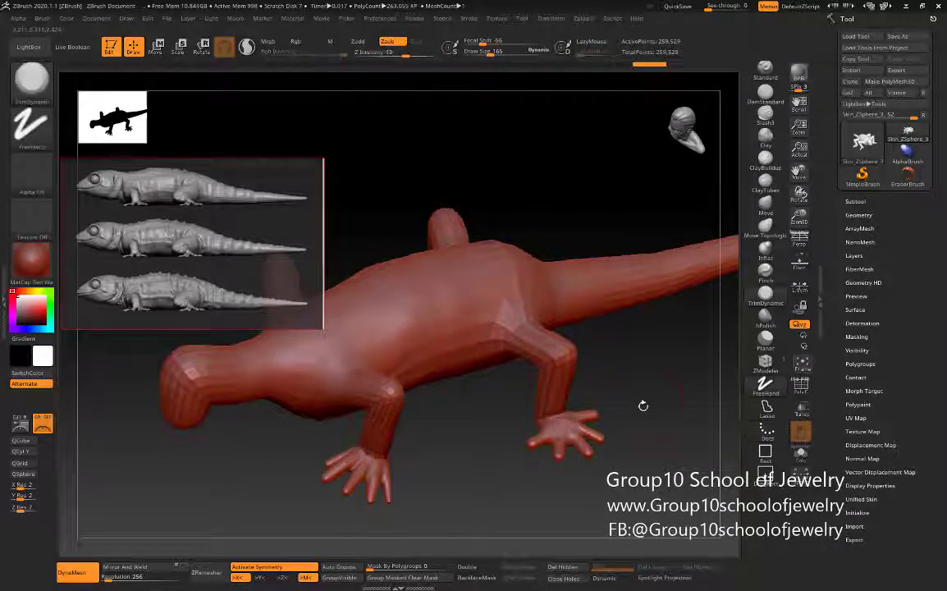
mouse_move(632, 379)
mouse_down()
mouse_move(633, 354)
mouse_move(644, 365)
mouse_up()
key(s)
click(591, 334)
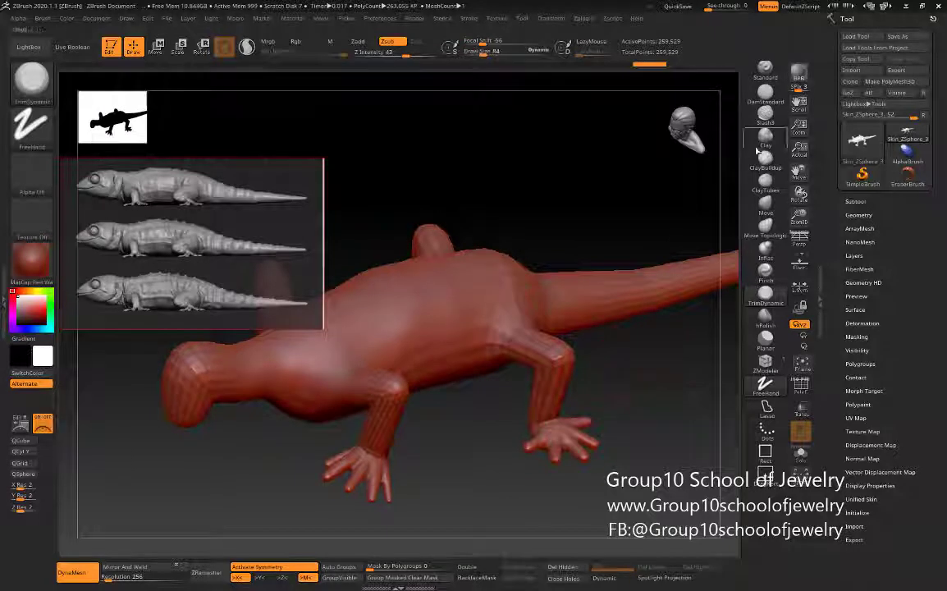
click(750, 190)
Step: Lay three clay-tube texture strokes across the middle of the lizard's back
drag(470, 322, 504, 320)
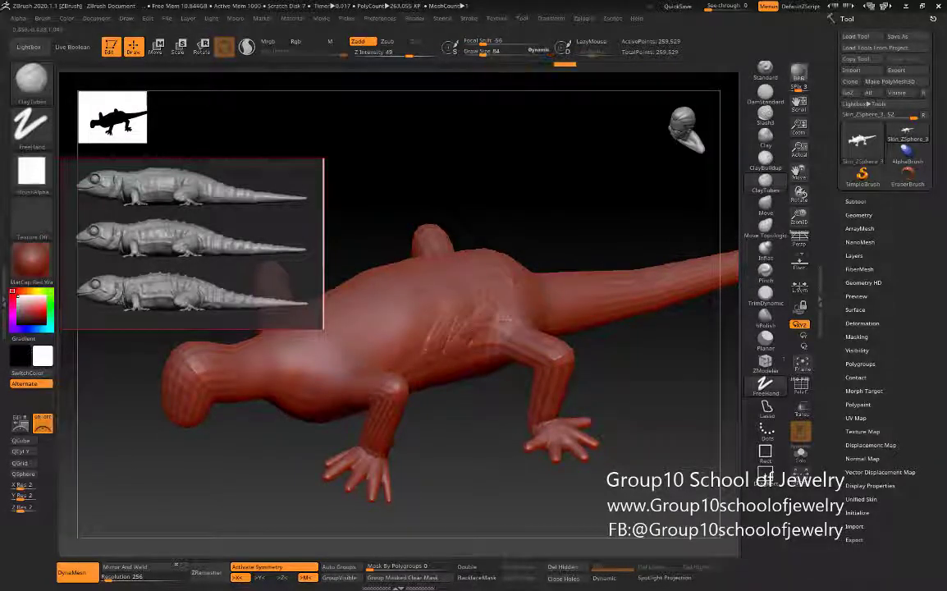
mouse_move(492, 346)
right_down()
mouse_move(518, 376)
mouse_move(442, 310)
mouse_move(529, 324)
right_up()
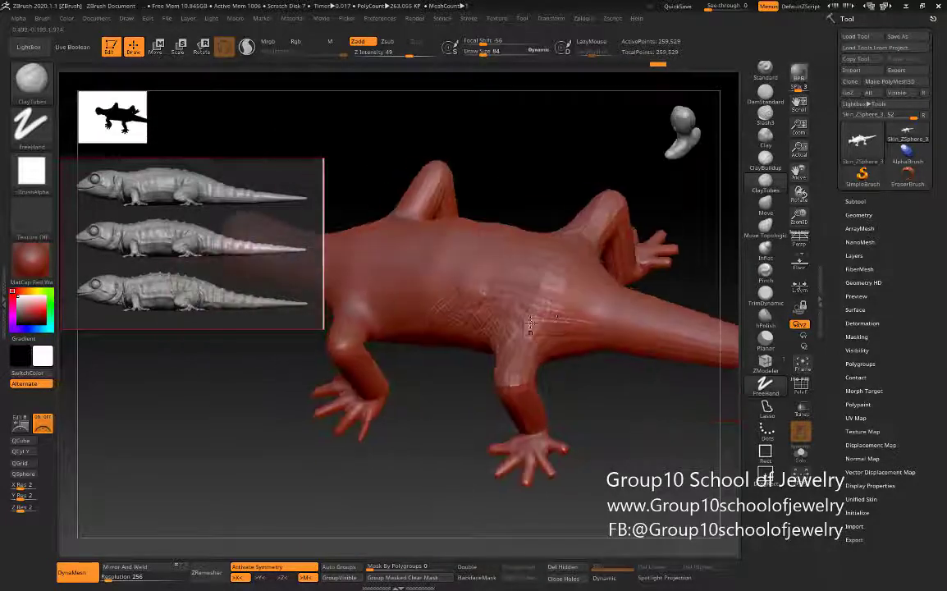
drag(534, 351, 565, 280)
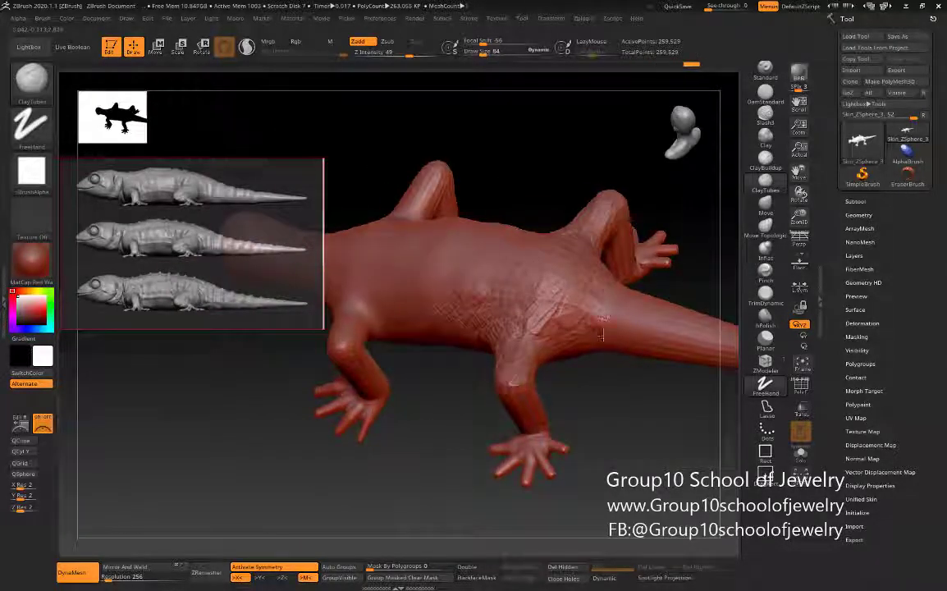
drag(601, 335, 597, 305)
mouse_move(483, 309)
right_down()
mouse_move(441, 288)
mouse_move(525, 316)
right_up()
mouse_move(526, 375)
right_down()
mouse_move(544, 387)
mouse_move(593, 304)
mouse_move(677, 281)
right_up()
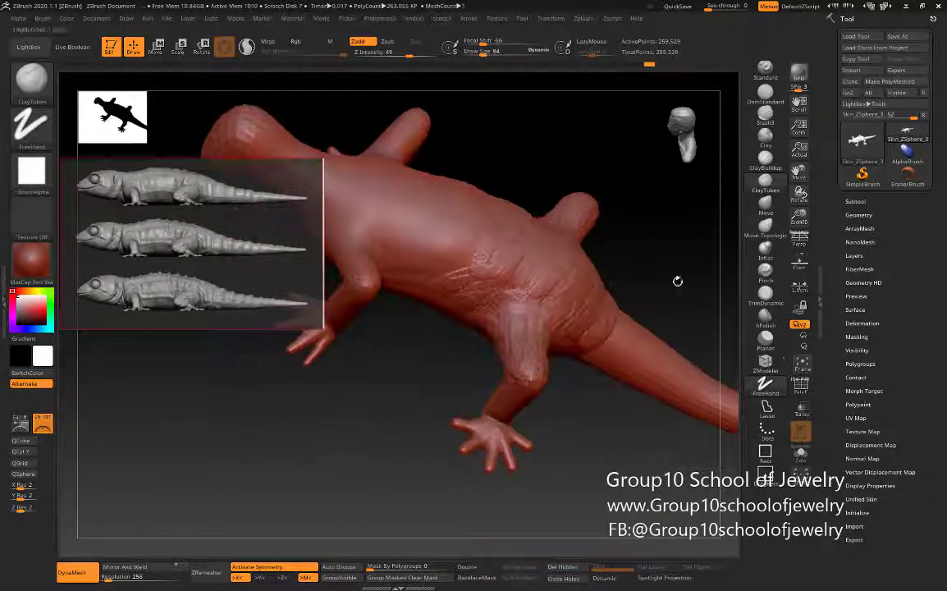
Step: Try Clay and ClayBuildup bumps on the back, then undo them
click(776, 138)
drag(431, 236, 389, 207)
click(782, 159)
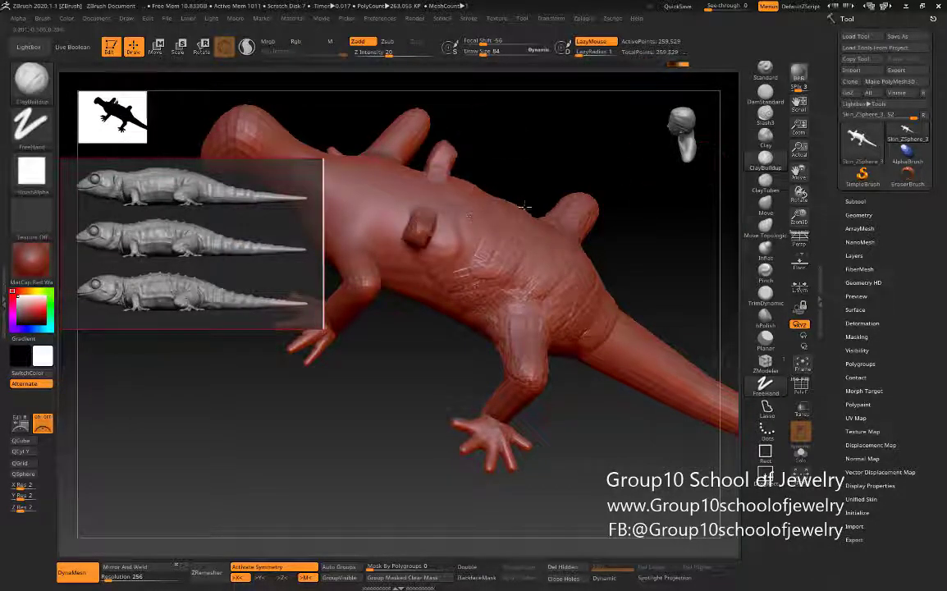
drag(516, 169, 574, 205)
key(ctrl+z)
key(ctrl+z)
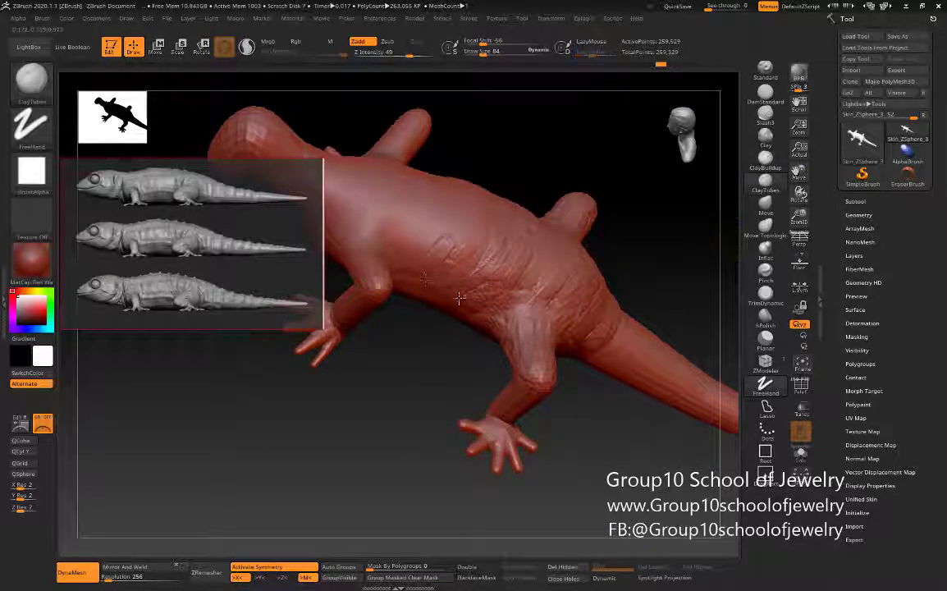
Step: Add a wrinkle stroke on the back and inspect back, legs and forelimb from several angles
drag(458, 298, 408, 215)
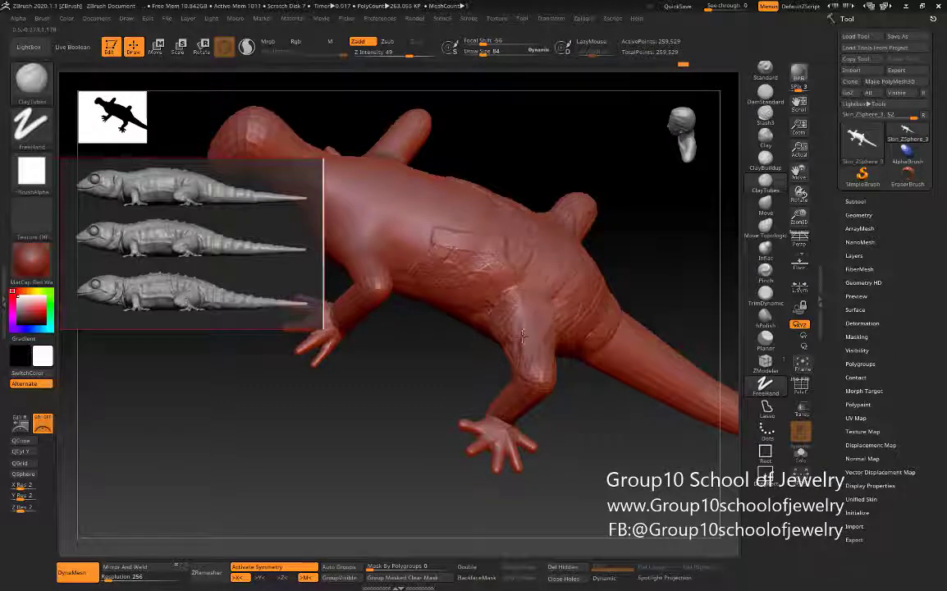
mouse_move(521, 316)
right_down()
mouse_move(525, 332)
mouse_move(655, 387)
right_up()
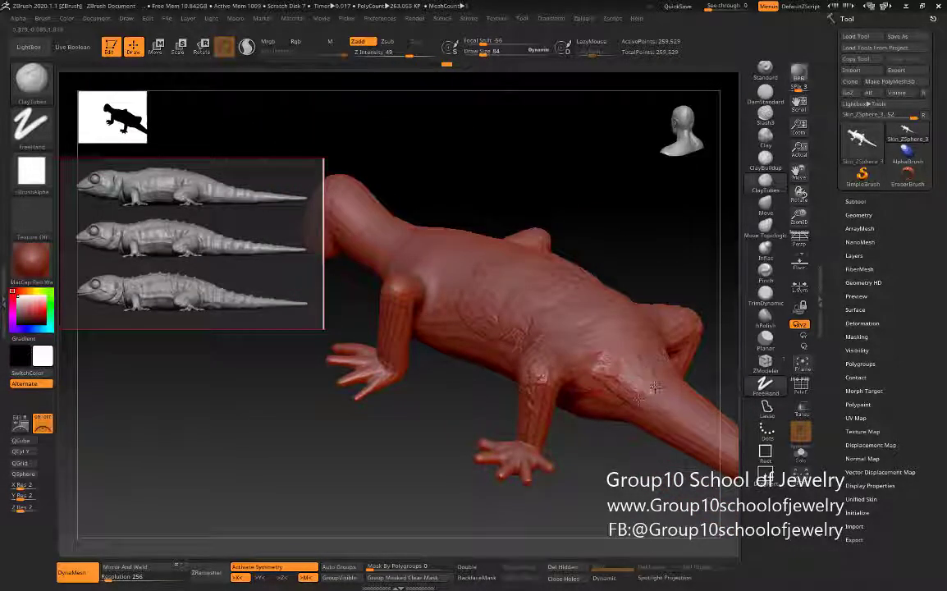
mouse_move(625, 218)
right_down()
mouse_move(441, 385)
mouse_move(603, 199)
mouse_move(531, 239)
right_up()
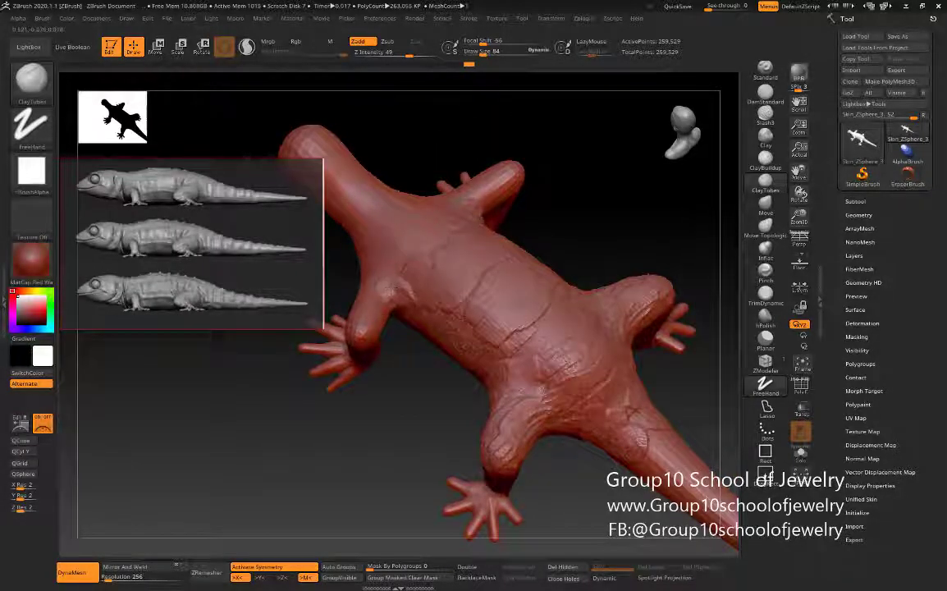
mouse_move(435, 193)
right_down()
mouse_move(402, 222)
mouse_move(420, 262)
right_up()
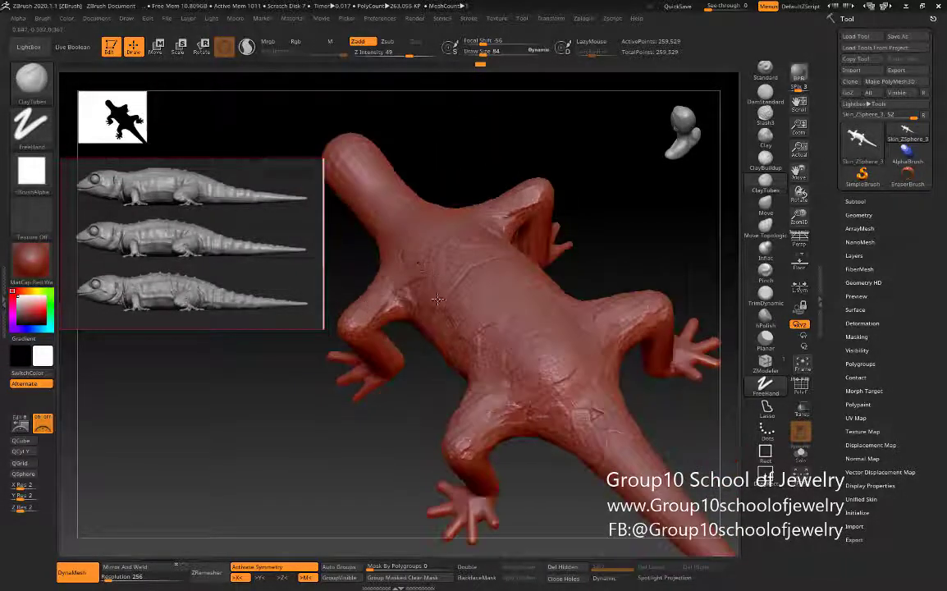
mouse_move(437, 299)
right_down()
mouse_move(513, 247)
mouse_move(375, 341)
mouse_move(506, 256)
mouse_move(443, 320)
mouse_move(453, 327)
mouse_move(393, 353)
mouse_move(403, 363)
mouse_move(353, 415)
mouse_move(468, 402)
right_up()
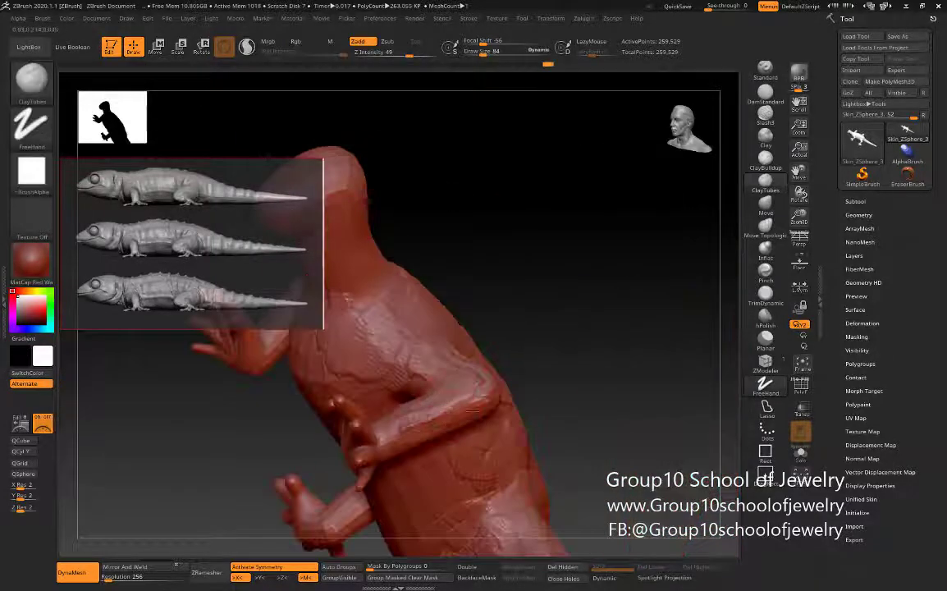
mouse_move(367, 290)
right_down()
mouse_move(511, 325)
mouse_move(625, 322)
right_up()
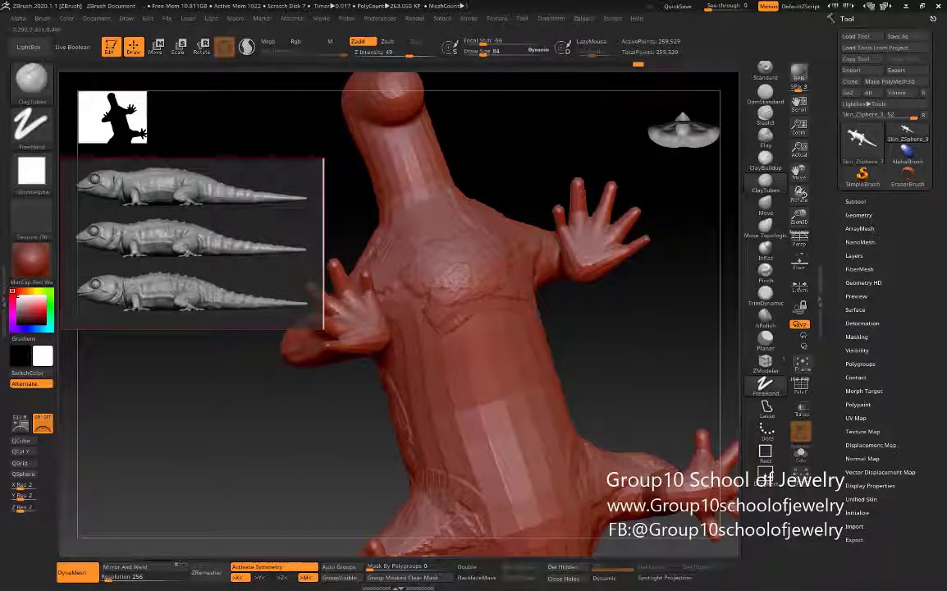
Step: Smooth the rough chest surface, then orbit to view the belly and a close side of the head
shift+drag(441, 353, 373, 275)
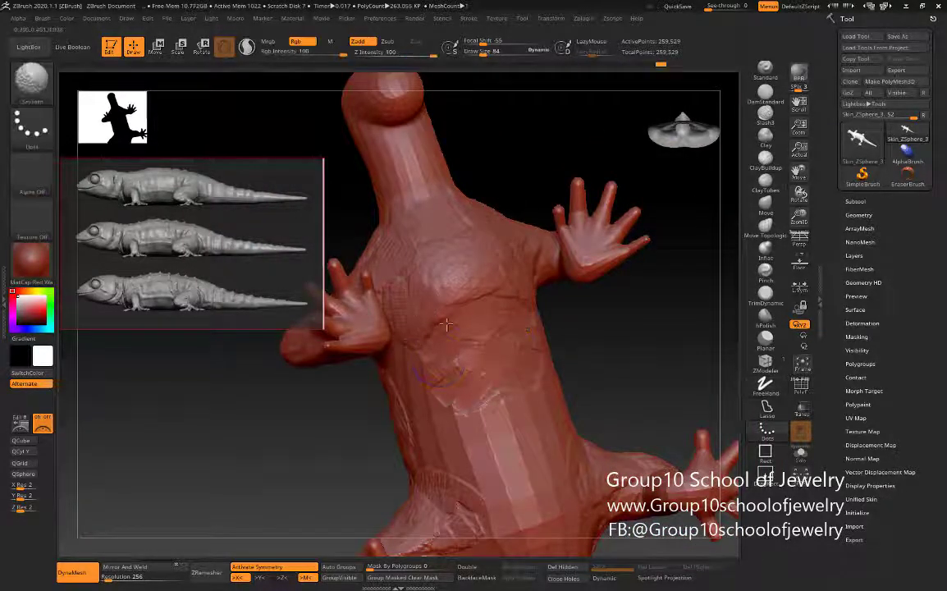
mouse_move(603, 363)
right_down()
mouse_move(596, 372)
mouse_move(493, 336)
right_up()
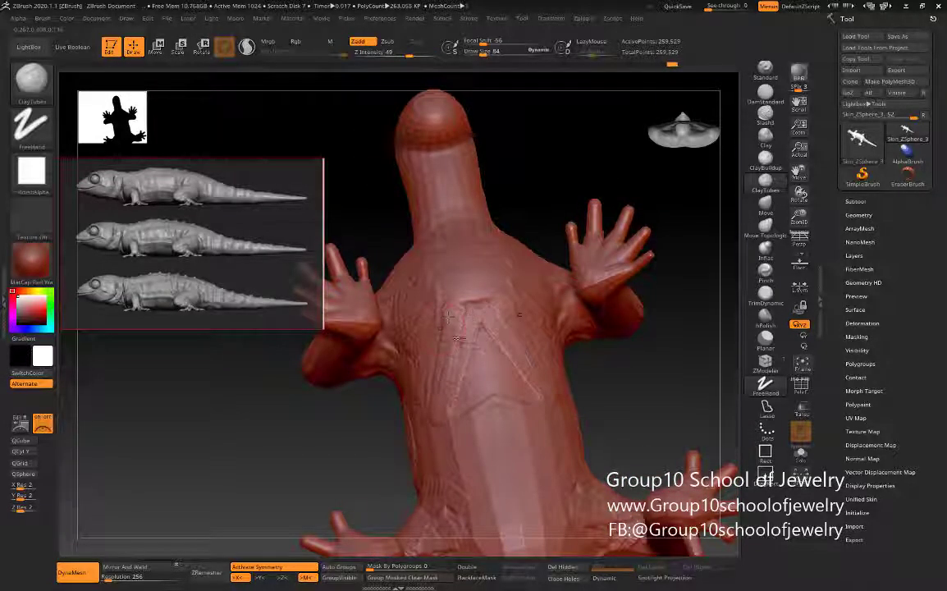
mouse_move(626, 382)
right_down()
mouse_move(646, 367)
mouse_move(418, 406)
right_up()
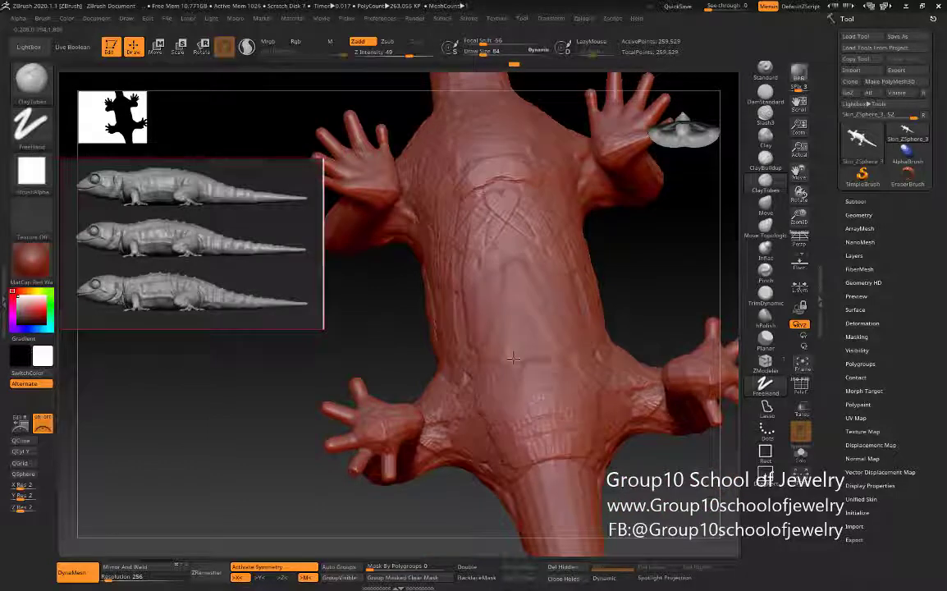
mouse_move(528, 319)
right_down()
mouse_move(513, 275)
mouse_move(534, 243)
right_up()
mouse_move(558, 343)
right_down()
mouse_move(651, 276)
mouse_move(596, 335)
mouse_move(605, 267)
mouse_move(457, 359)
mouse_move(518, 249)
mouse_move(497, 219)
right_up()
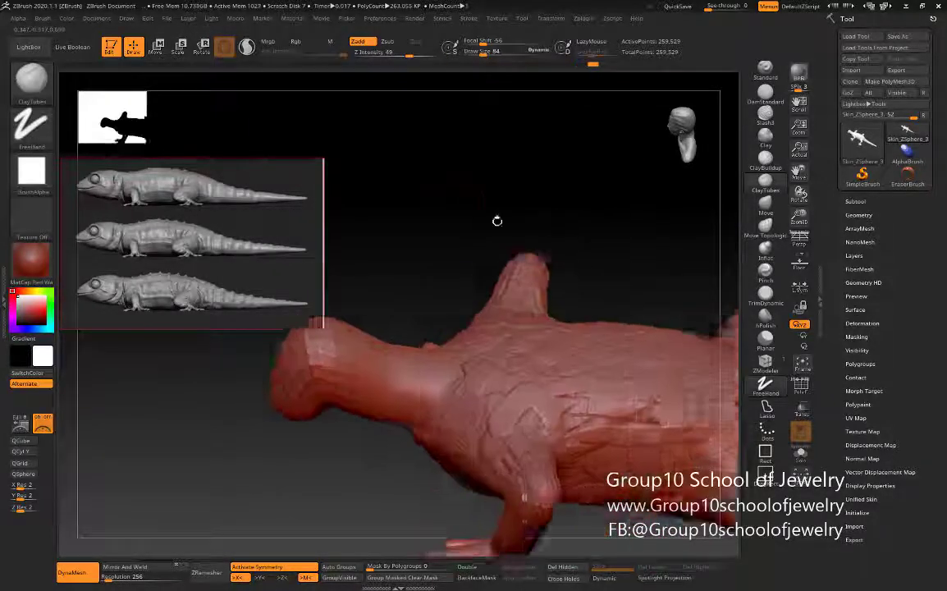
mouse_move(414, 171)
right_down()
mouse_move(427, 399)
mouse_move(398, 426)
mouse_move(446, 424)
mouse_move(403, 381)
right_up()
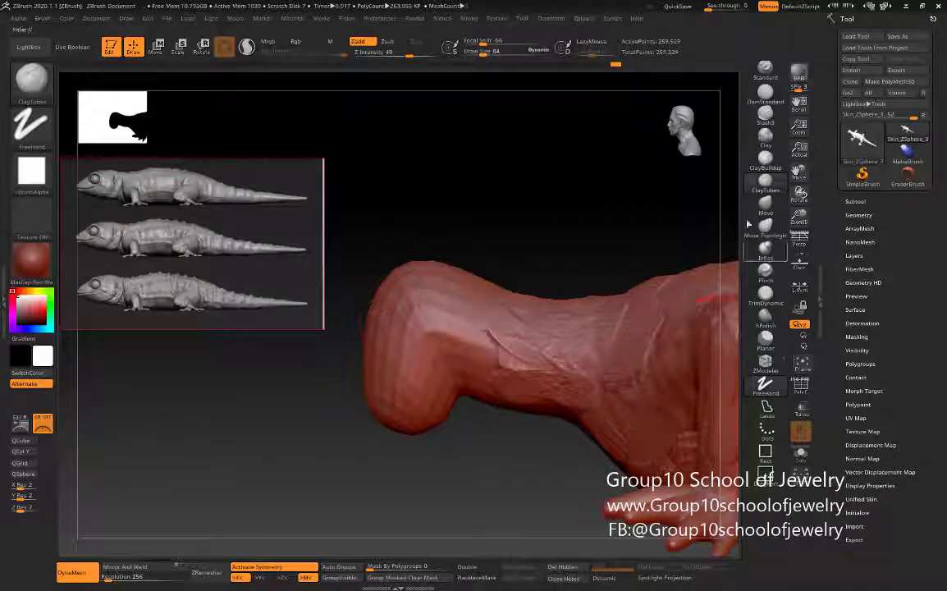
Step: Switch to the Move brush and adjust the brush size
key(b)
key(m)
key(v)
key(s)
mouse_move(284, 396)
right_down()
mouse_move(275, 399)
mouse_move(407, 228)
mouse_move(502, 203)
mouse_move(332, 353)
right_up()
key(s)
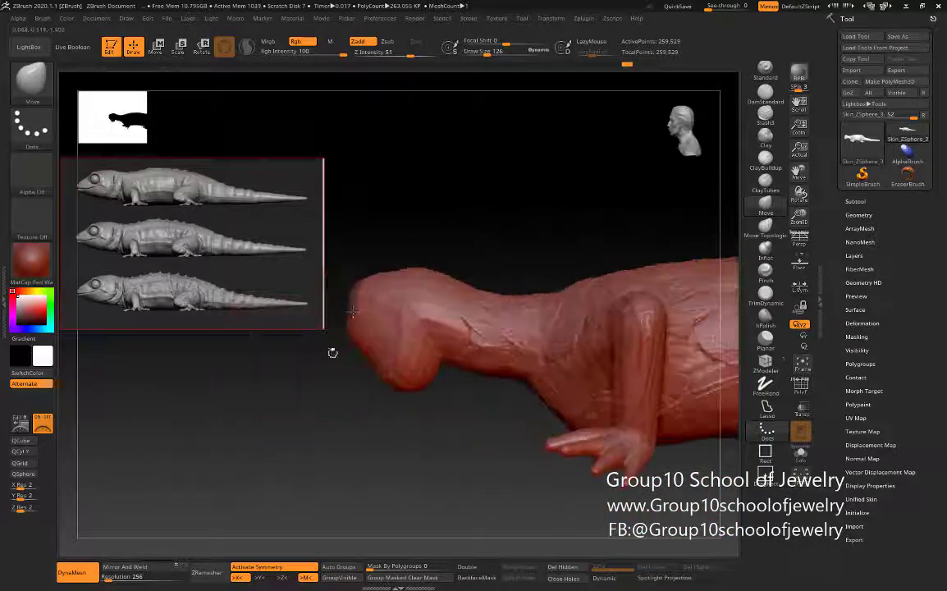
Step: Lasso-mask around the snout and invert the mask so only the snout stays free
right_drag(350, 432, 402, 437)
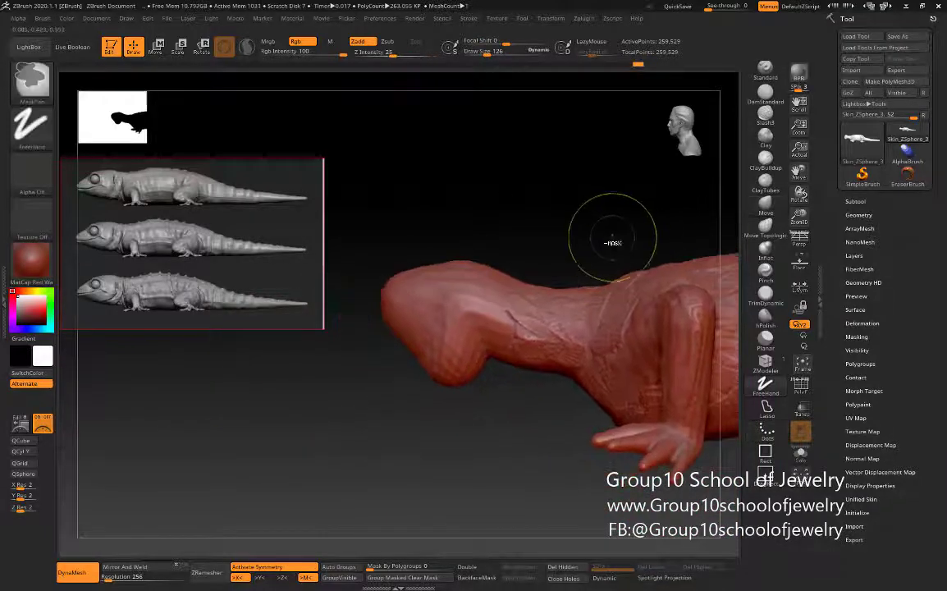
ctrl+drag(661, 237, 287, 403)
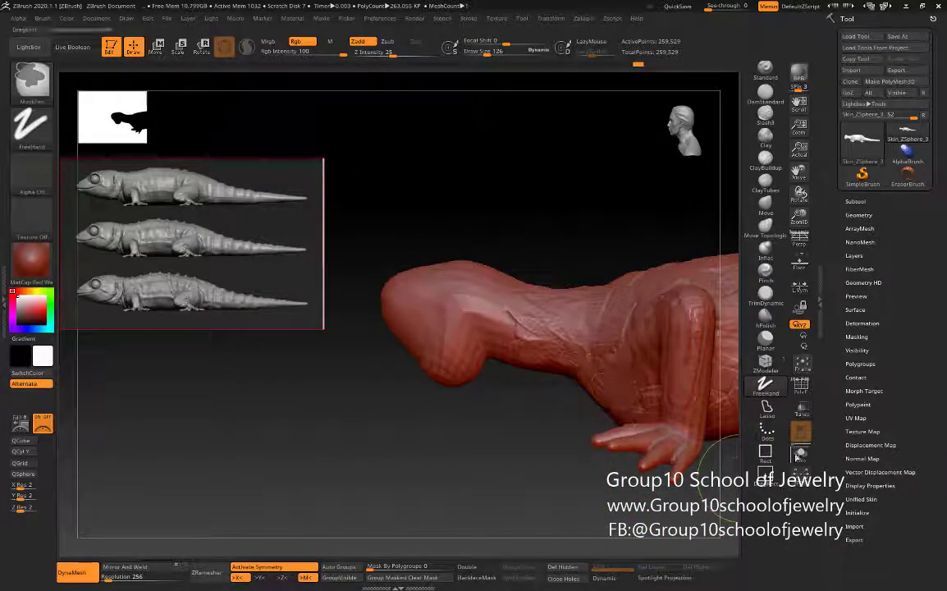
click(766, 408)
ctrl+drag(570, 211, 575, 311)
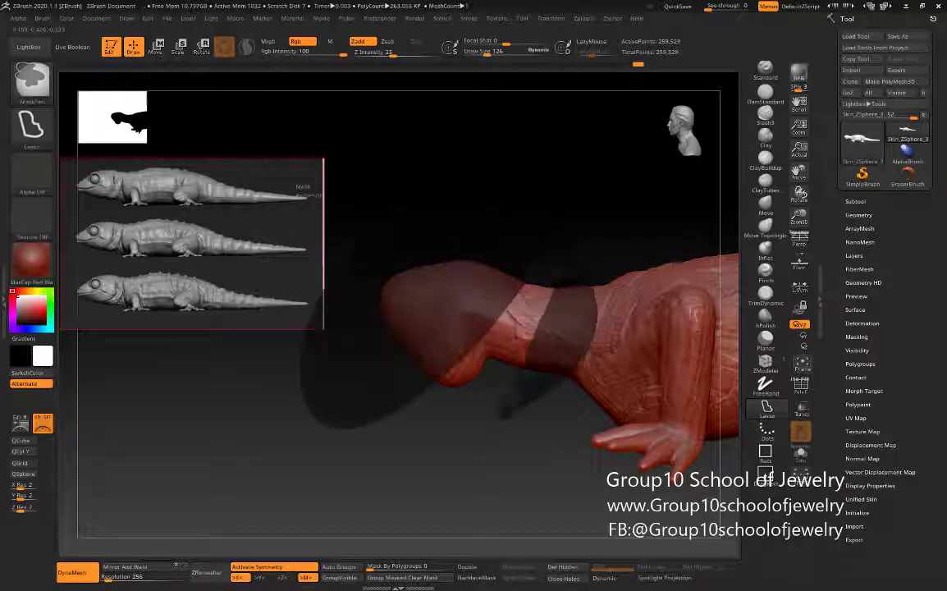
ctrl+click(375, 186)
mouse_move(376, 186)
right_down()
mouse_move(492, 216)
mouse_move(552, 334)
mouse_move(306, 374)
mouse_move(466, 401)
mouse_move(491, 379)
mouse_move(544, 379)
mouse_move(371, 437)
mouse_move(476, 340)
mouse_move(433, 343)
mouse_move(525, 345)
mouse_move(554, 325)
mouse_move(525, 361)
mouse_move(477, 258)
mouse_move(533, 376)
mouse_move(525, 252)
mouse_move(460, 459)
mouse_move(387, 317)
mouse_move(581, 451)
right_up()
key(b)
key(Escape)
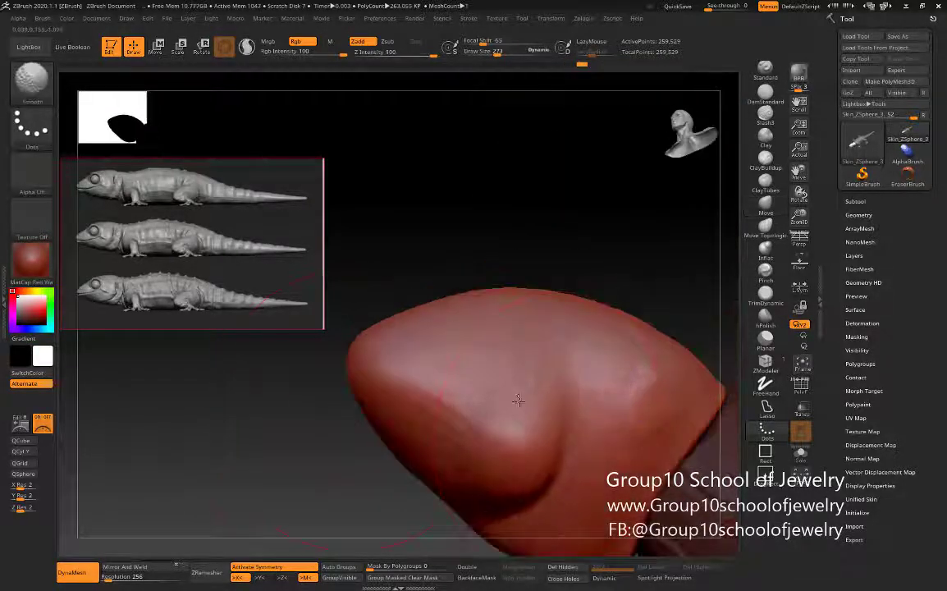
Step: Lower Draw Size from 273 to 161 and smooth the snout's underside bulge and creases
key(s)
drag(480, 407, 470, 408)
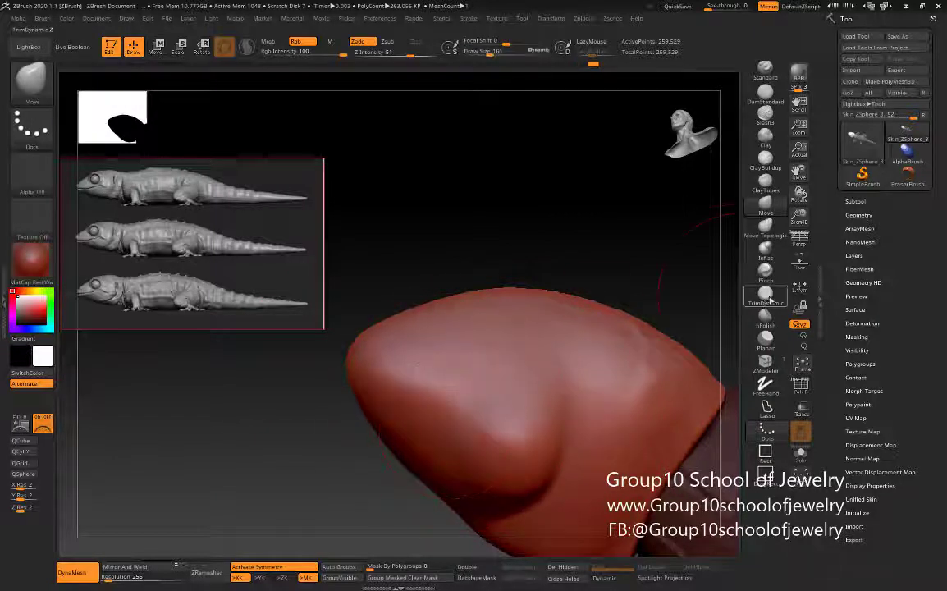
shift+drag(524, 365, 493, 460)
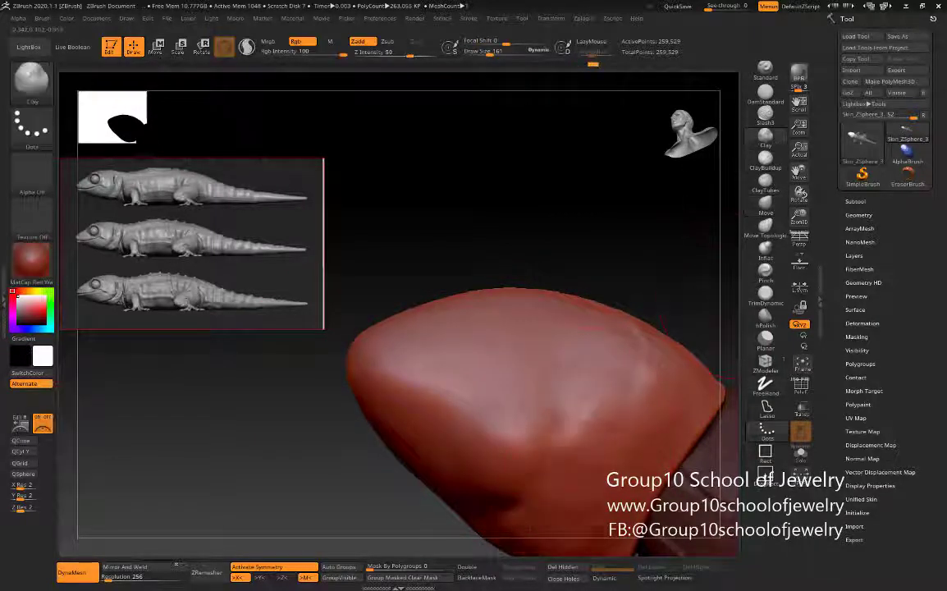
mouse_move(551, 402)
shift+mouse_down()
mouse_move(459, 369)
mouse_move(459, 443)
shift+mouse_up()
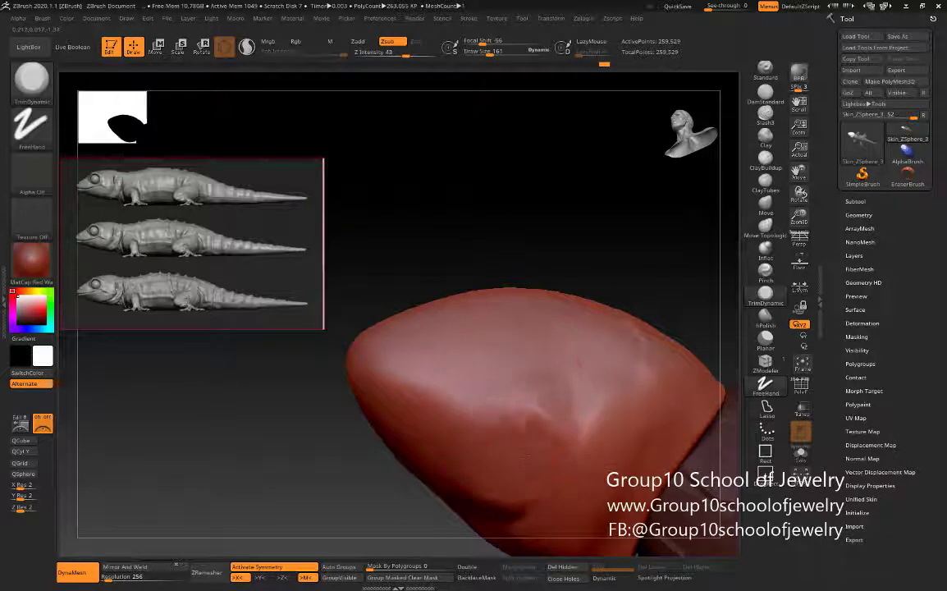
Step: Check the smoothed snout from several side views, then open the Preferences menu
mouse_move(554, 344)
mouse_down()
mouse_move(635, 250)
mouse_move(596, 295)
mouse_move(585, 354)
mouse_up()
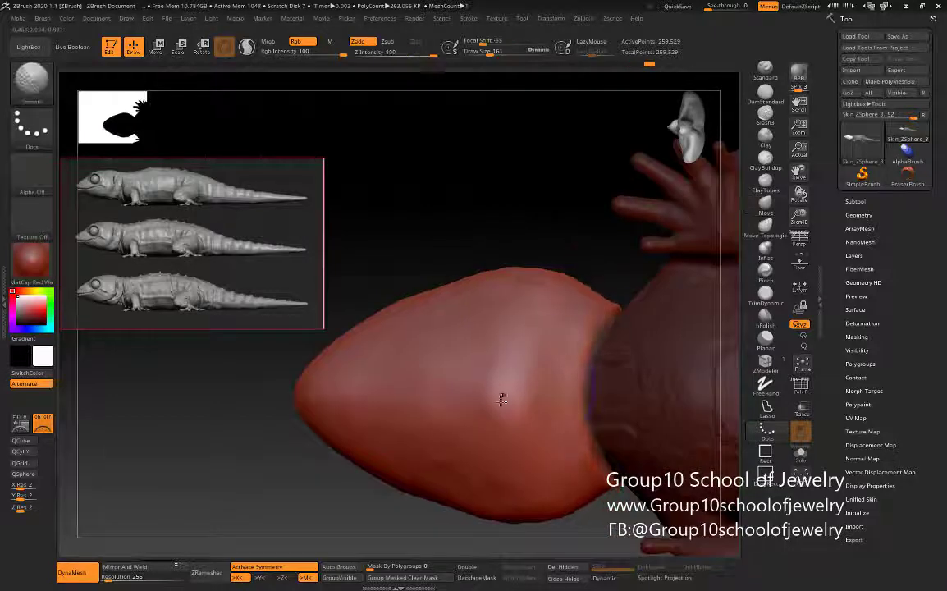
drag(503, 399, 542, 344)
mouse_move(492, 213)
mouse_down()
mouse_move(444, 171)
mouse_move(545, 322)
mouse_move(492, 386)
mouse_move(422, 424)
mouse_up()
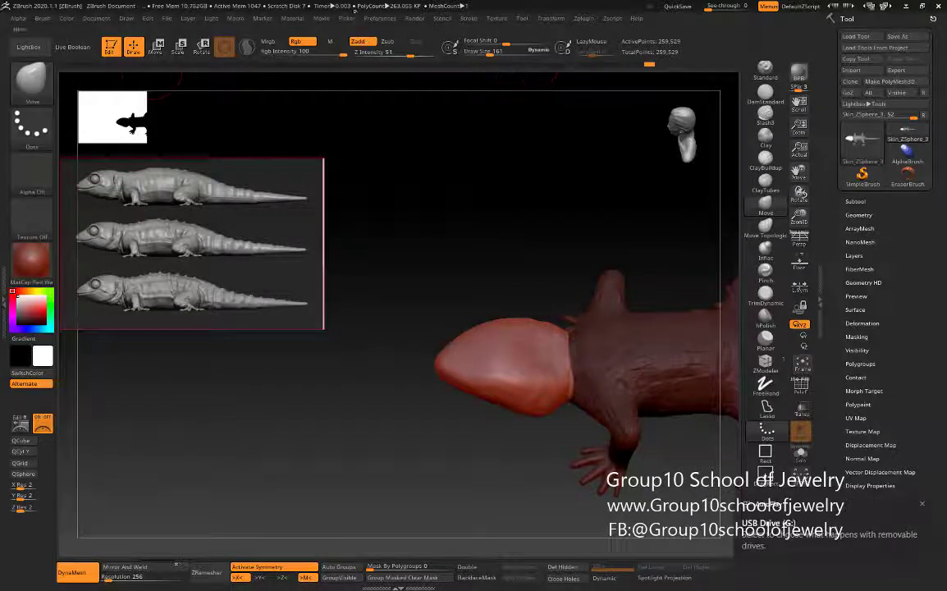
click(380, 18)
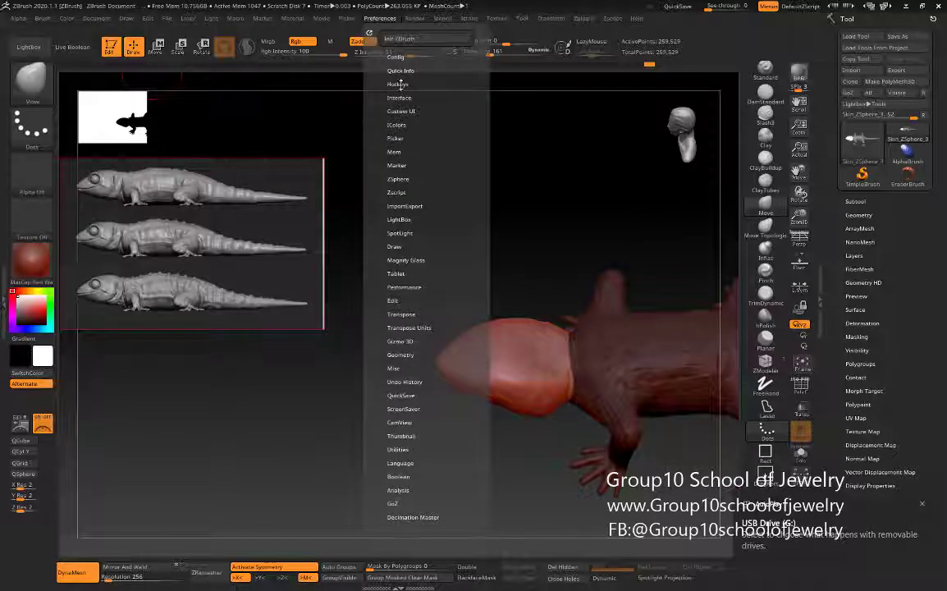
Step: Expand the Hotkeys settings, then orbit and zoom in on the lizard's forelimb and hand
click(397, 84)
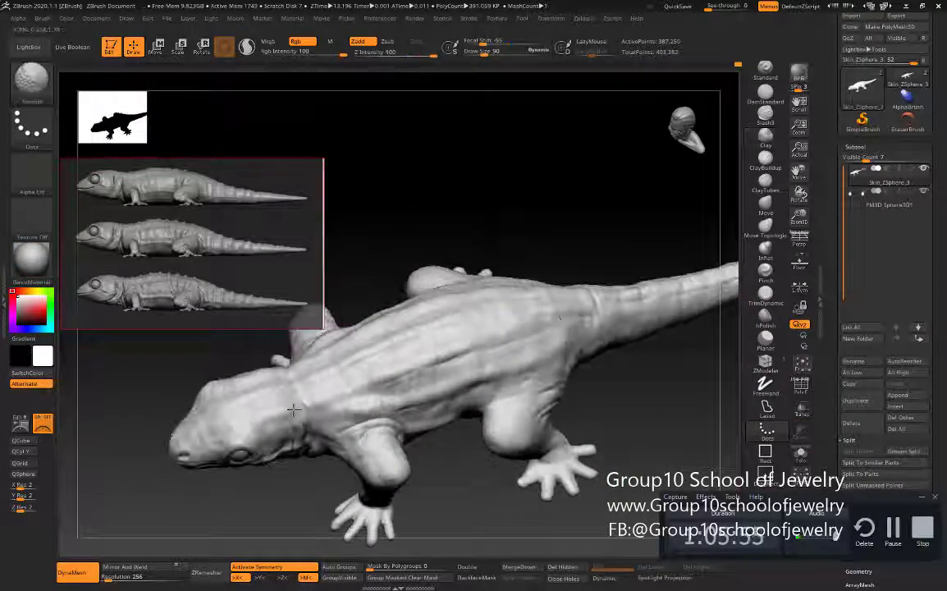
mouse_move(217, 537)
mouse_down()
mouse_move(417, 205)
mouse_move(533, 393)
mouse_up()
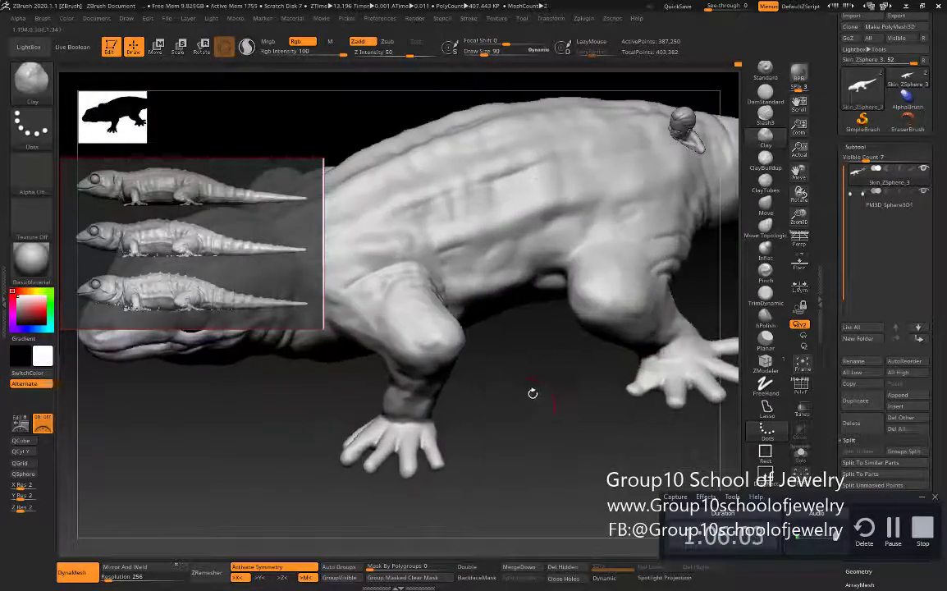
mouse_move(586, 406)
mouse_down()
mouse_move(476, 453)
mouse_move(517, 390)
mouse_move(451, 462)
mouse_up()
Step: Select the Inflat brush with B, I, N and orbit around the hand
key(b)
key(i)
key(n)
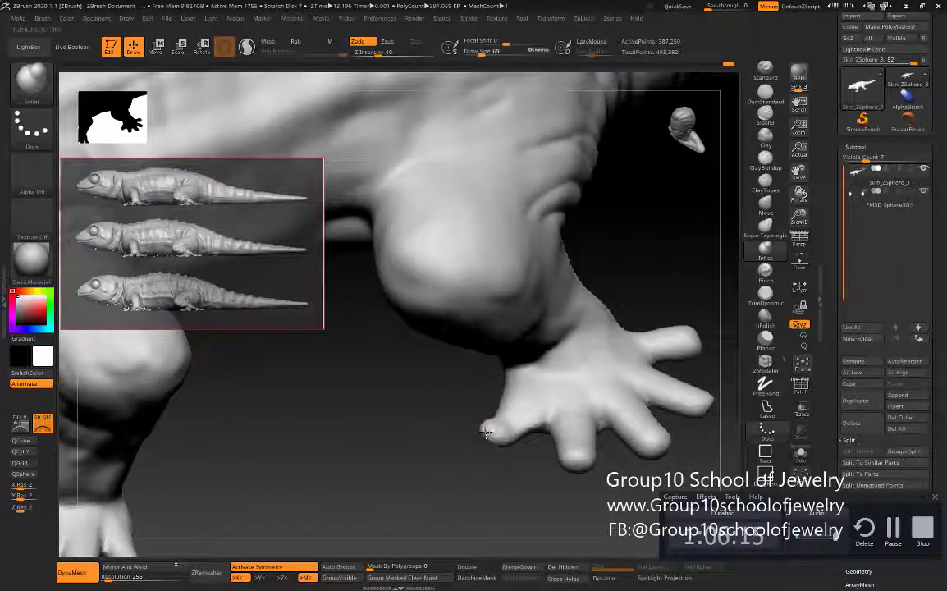
mouse_move(486, 432)
mouse_down()
mouse_move(487, 394)
mouse_move(492, 414)
mouse_move(478, 444)
mouse_up()
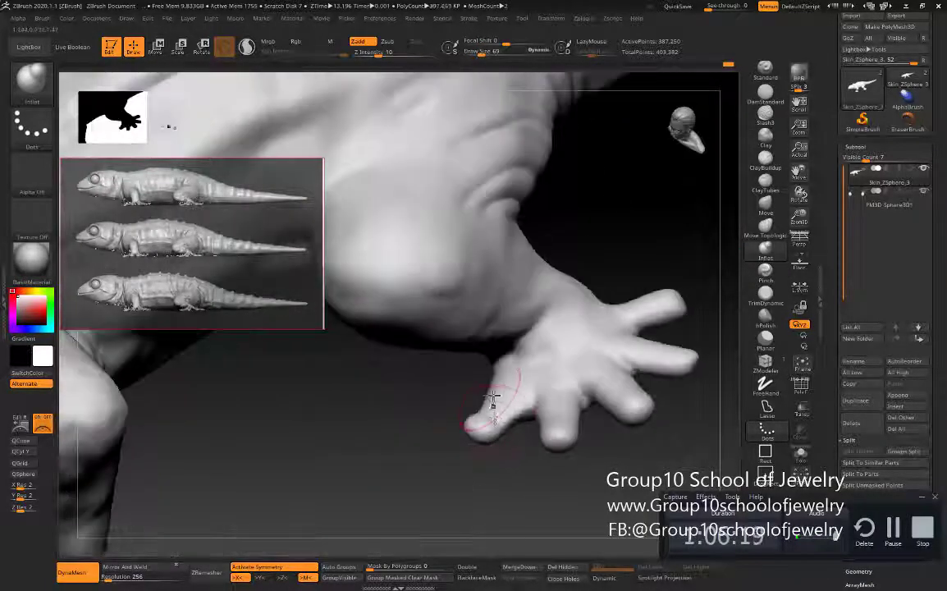
mouse_move(481, 404)
mouse_down()
mouse_move(456, 453)
mouse_move(484, 293)
mouse_move(482, 401)
mouse_move(546, 371)
mouse_move(484, 383)
mouse_move(478, 461)
mouse_move(371, 450)
mouse_move(482, 490)
mouse_up()
key(b)
key(i)
key(n)
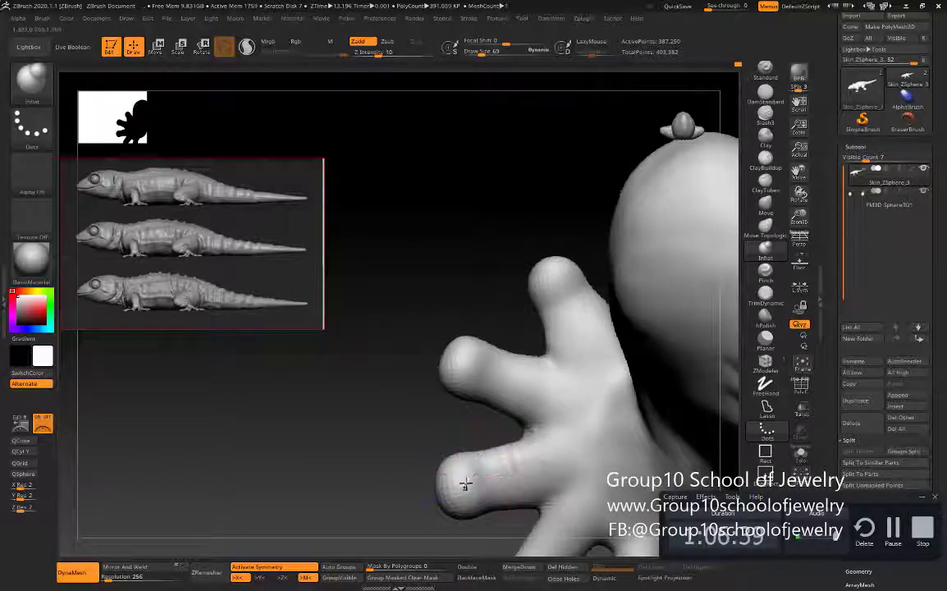
Step: Zoom in on the hand with fingers spread facing forward and mask the middle fingertip
mouse_move(500, 262)
mouse_down()
mouse_move(535, 236)
mouse_move(366, 264)
mouse_move(485, 264)
mouse_move(387, 381)
mouse_move(355, 370)
mouse_up()
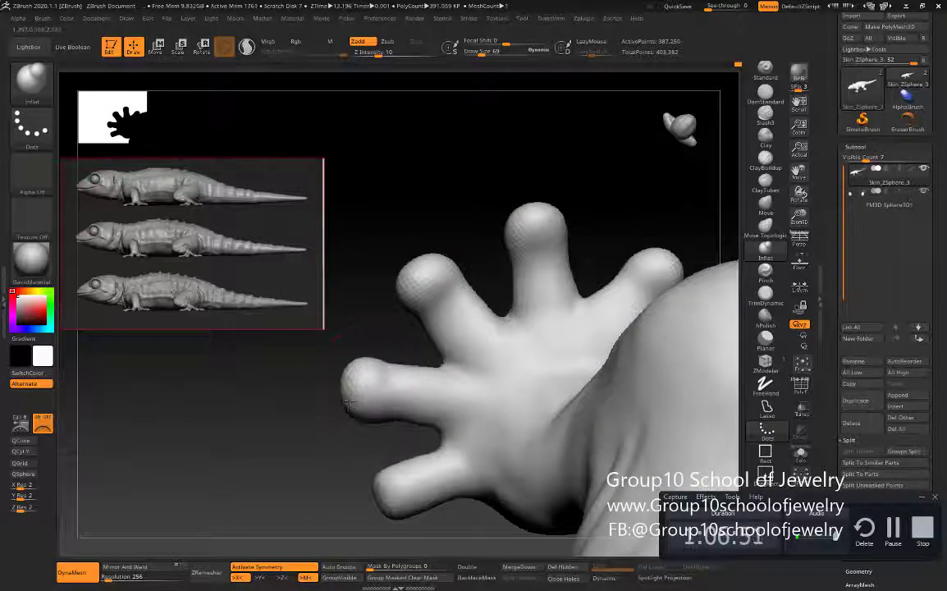
mouse_move(338, 410)
mouse_down()
mouse_move(365, 381)
mouse_move(443, 417)
mouse_move(401, 380)
mouse_up()
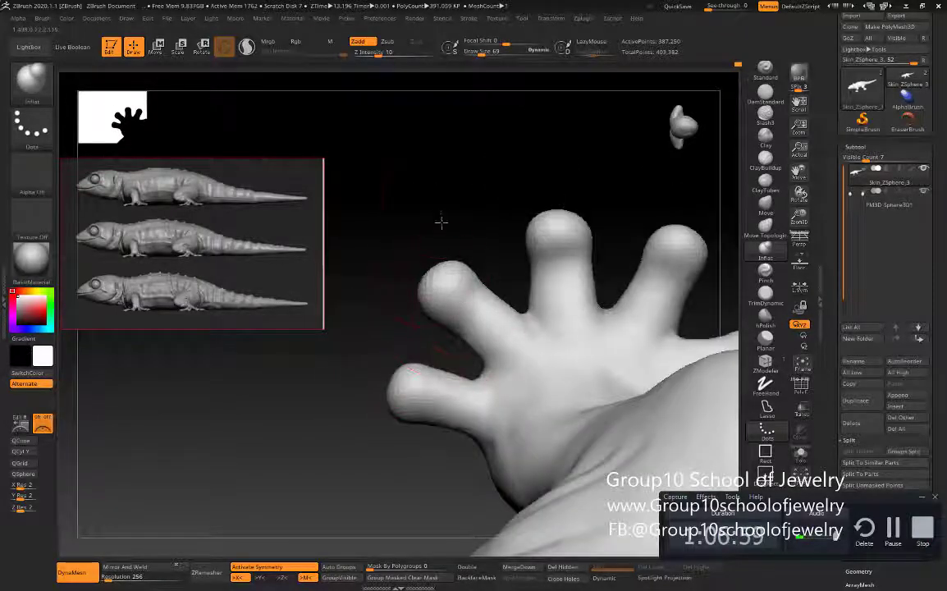
mouse_move(441, 222)
mouse_down()
mouse_move(511, 179)
mouse_move(496, 243)
mouse_move(511, 204)
mouse_move(508, 224)
mouse_up()
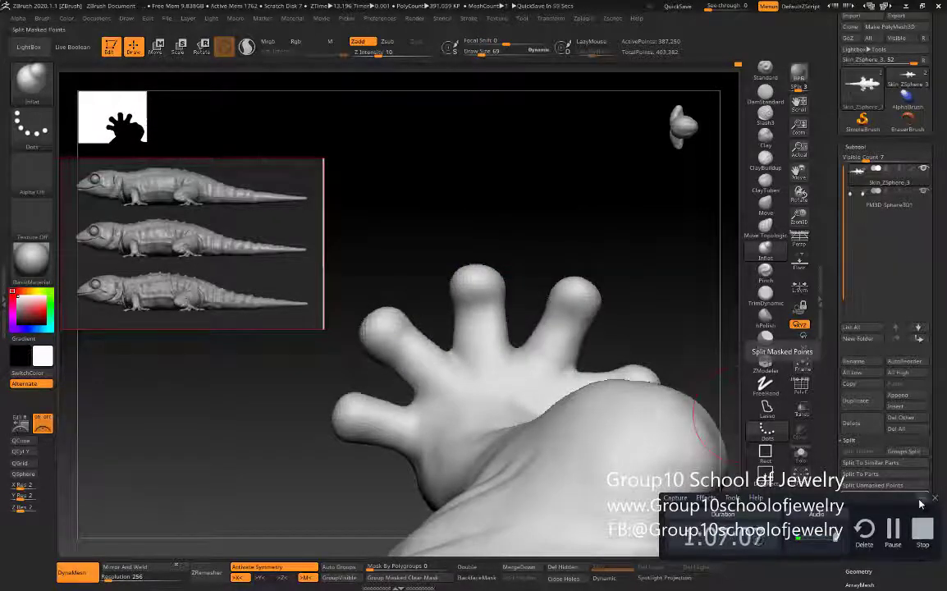
mouse_move(485, 246)
ctrl+mouse_down()
mouse_move(444, 211)
mouse_move(490, 243)
ctrl+mouse_up()
Step: Invert then clear the hand mask, set brush size 64, and undo a trial palm swelling
ctrl+click(444, 211)
key(s)
click(767, 248)
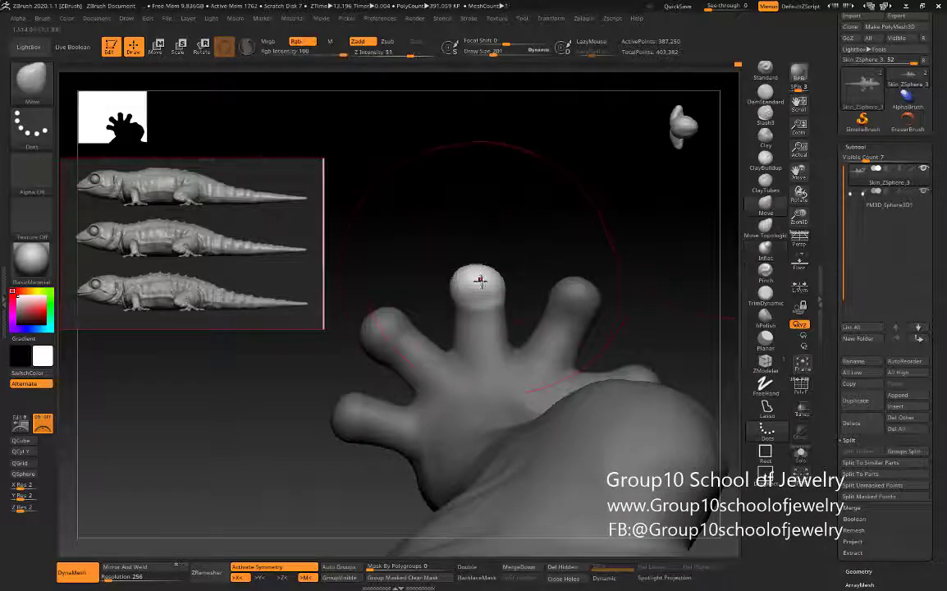
mouse_move(525, 215)
ctrl+mouse_down()
mouse_move(541, 201)
mouse_move(502, 210)
ctrl+mouse_up()
key(s)
drag(481, 283, 476, 380)
key(ctrl+z)
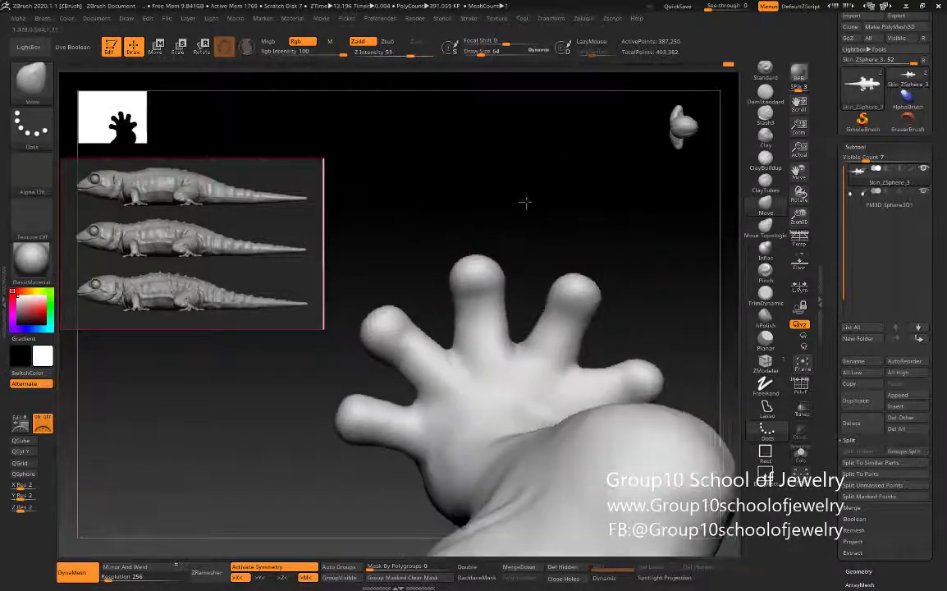
Step: Orbit the hand into view and smooth the palm surface
mouse_move(523, 188)
mouse_down()
mouse_move(539, 218)
mouse_move(586, 197)
mouse_move(450, 361)
mouse_up()
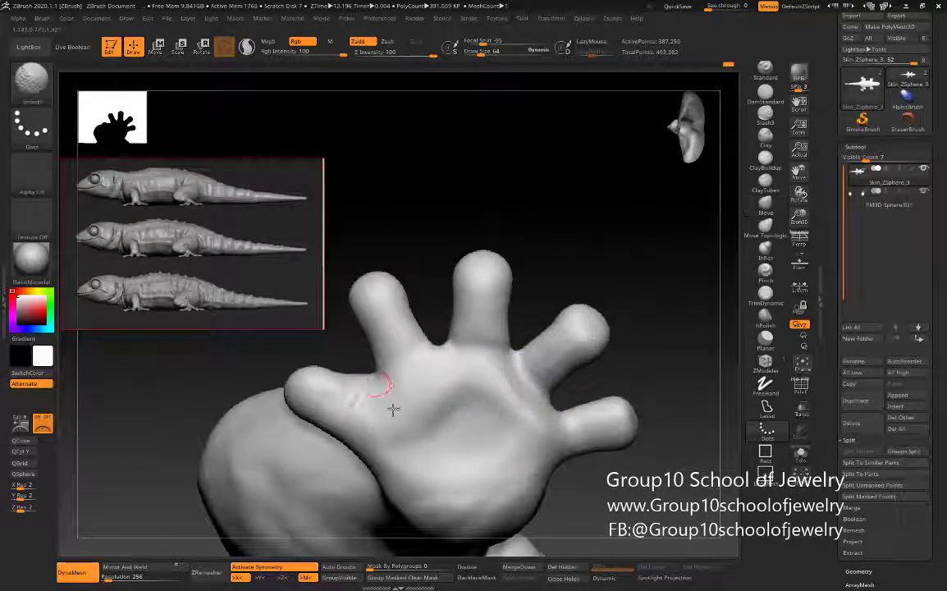
mouse_move(345, 386)
right_down()
mouse_move(412, 293)
mouse_move(401, 408)
mouse_move(392, 385)
right_up()
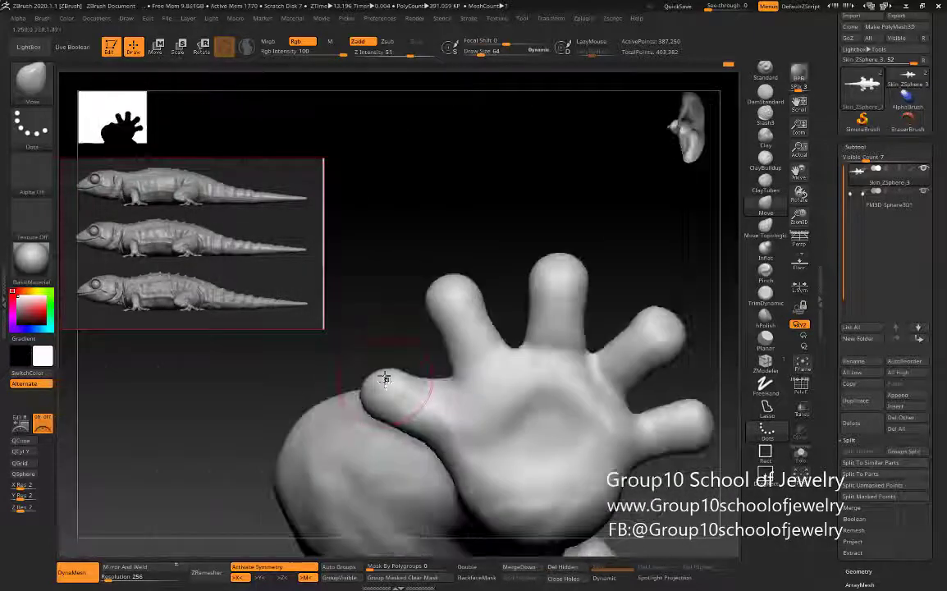
right_drag(495, 463, 459, 361)
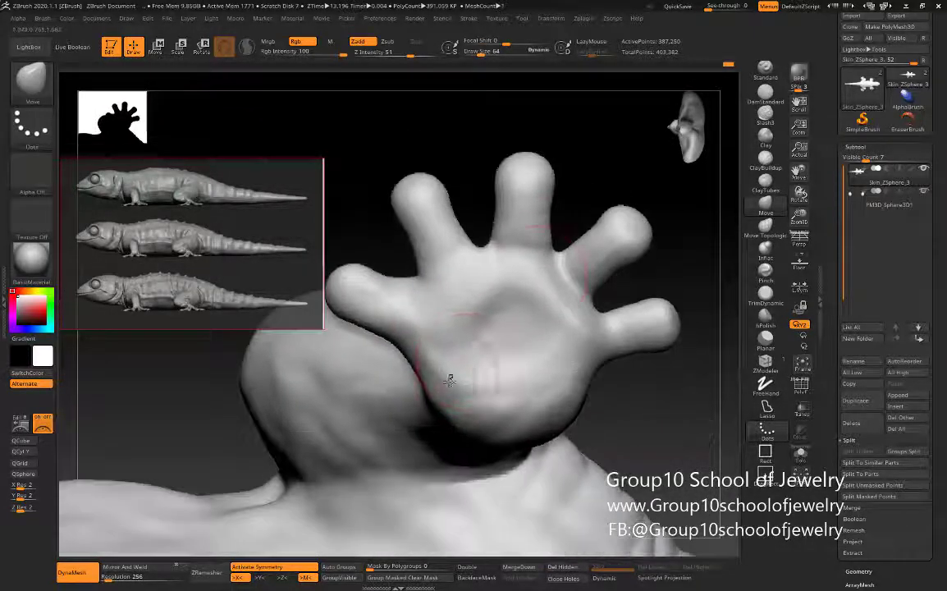
key(shift)
right_drag(494, 321, 482, 338)
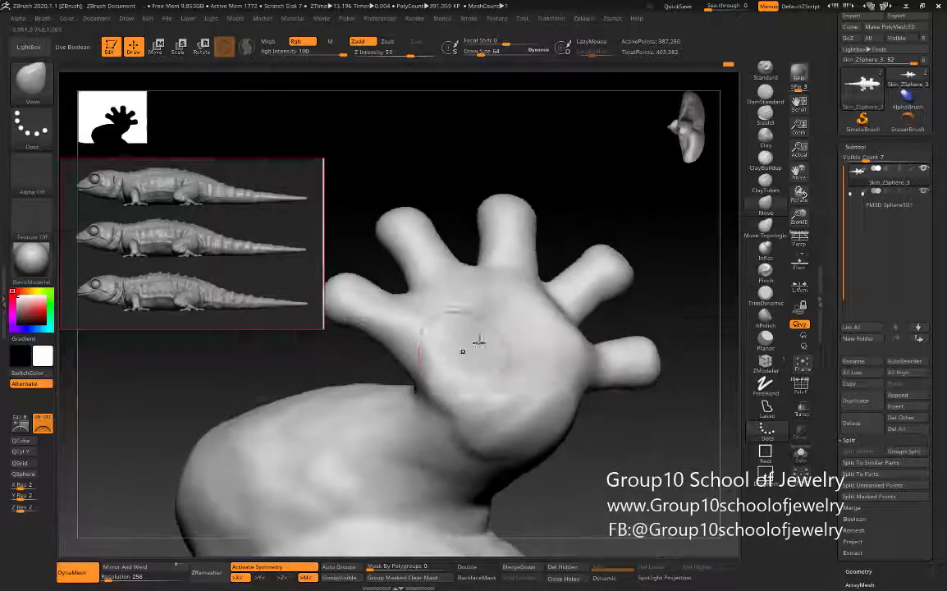
mouse_move(475, 416)
right_down()
mouse_move(459, 375)
mouse_move(401, 433)
mouse_move(563, 460)
mouse_move(451, 338)
mouse_move(541, 384)
right_up()
key(shift)
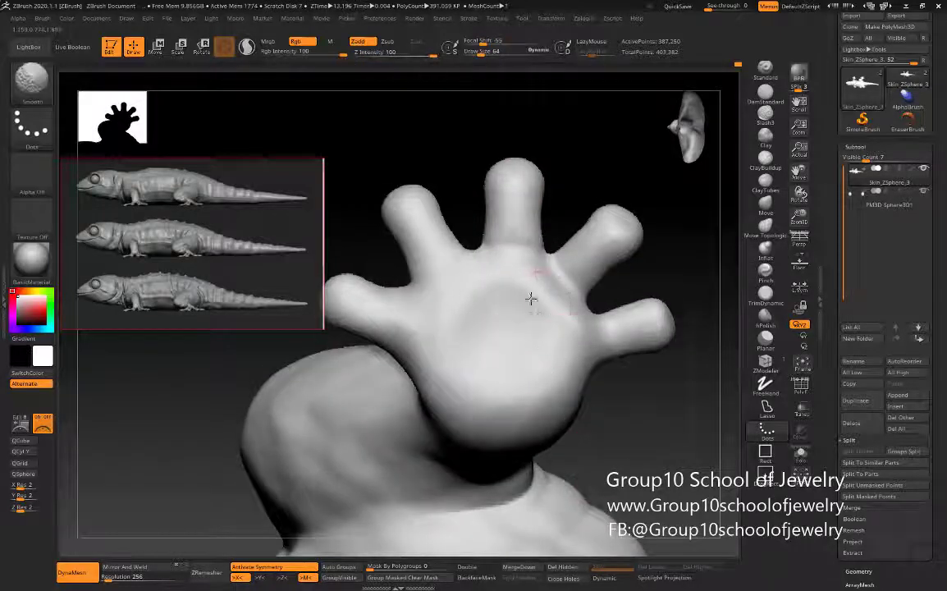
mouse_move(532, 298)
shift+mouse_down()
mouse_move(567, 279)
mouse_move(500, 256)
mouse_move(471, 299)
shift+mouse_up()
mouse_move(471, 298)
right_down()
mouse_move(455, 217)
mouse_move(465, 186)
right_up()
Step: Switch to the Move brush and set its size to 95 after trying 120
click(766, 205)
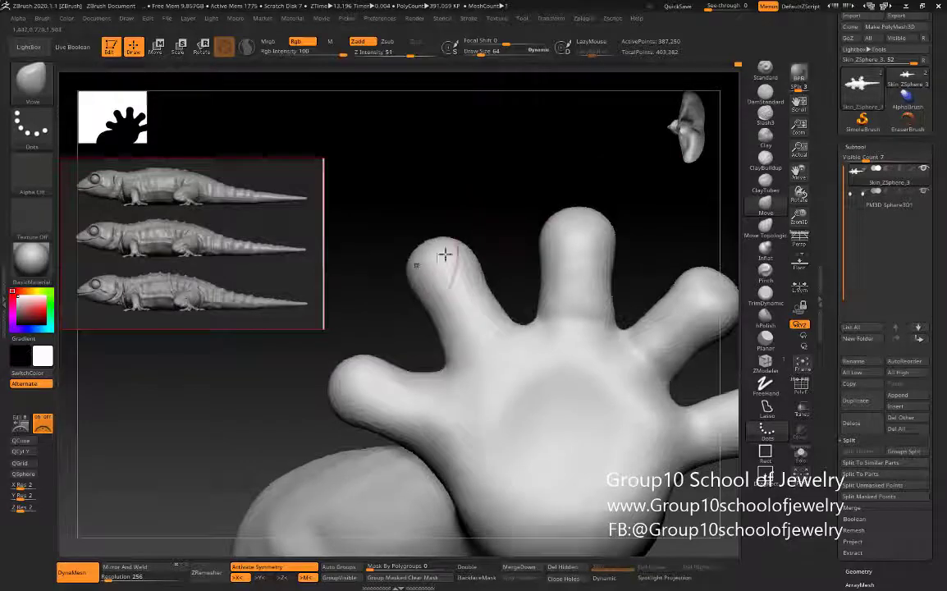
mouse_move(543, 201)
right_down()
mouse_move(581, 333)
mouse_move(536, 305)
mouse_move(495, 261)
mouse_move(500, 253)
mouse_move(500, 334)
right_up()
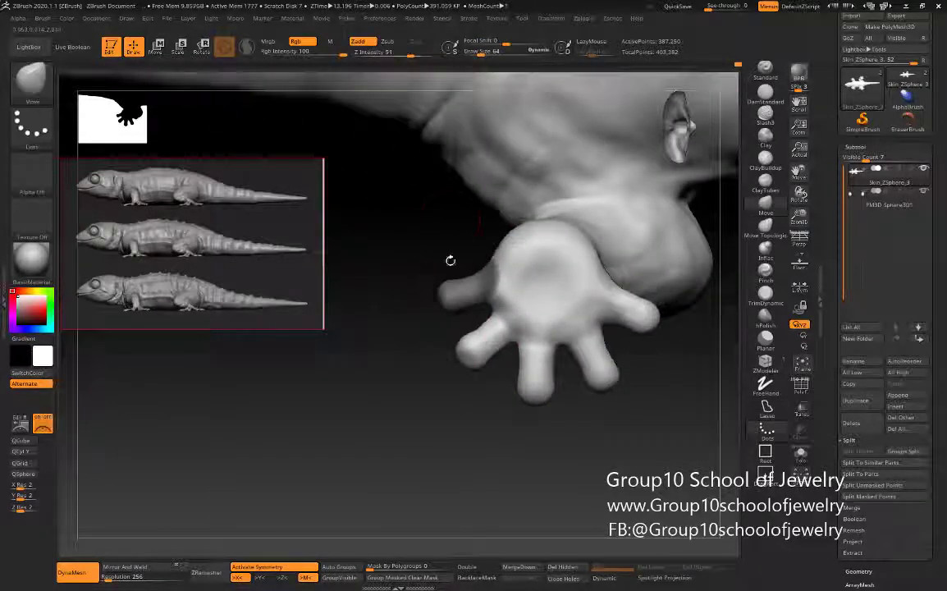
mouse_move(411, 248)
right_down()
mouse_move(430, 249)
mouse_move(416, 344)
mouse_move(382, 276)
right_up()
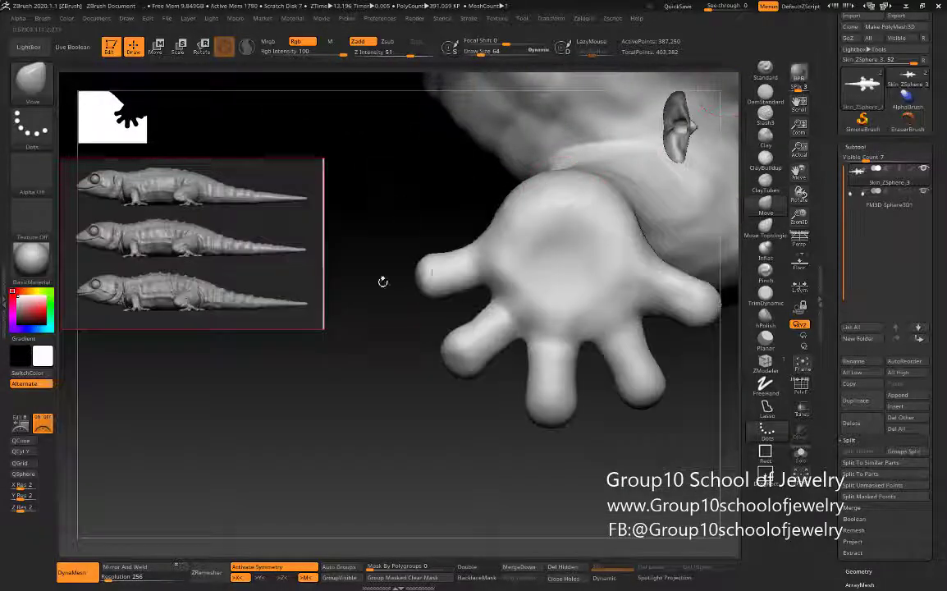
key(s)
mouse_move(402, 343)
mouse_down()
mouse_move(426, 275)
mouse_move(431, 301)
mouse_up()
mouse_move(463, 252)
right_down()
mouse_move(546, 359)
mouse_move(476, 397)
mouse_move(464, 351)
right_up()
mouse_move(350, 368)
right_down()
mouse_move(459, 324)
mouse_move(514, 277)
mouse_move(461, 329)
right_up()
key(s)
click(534, 268)
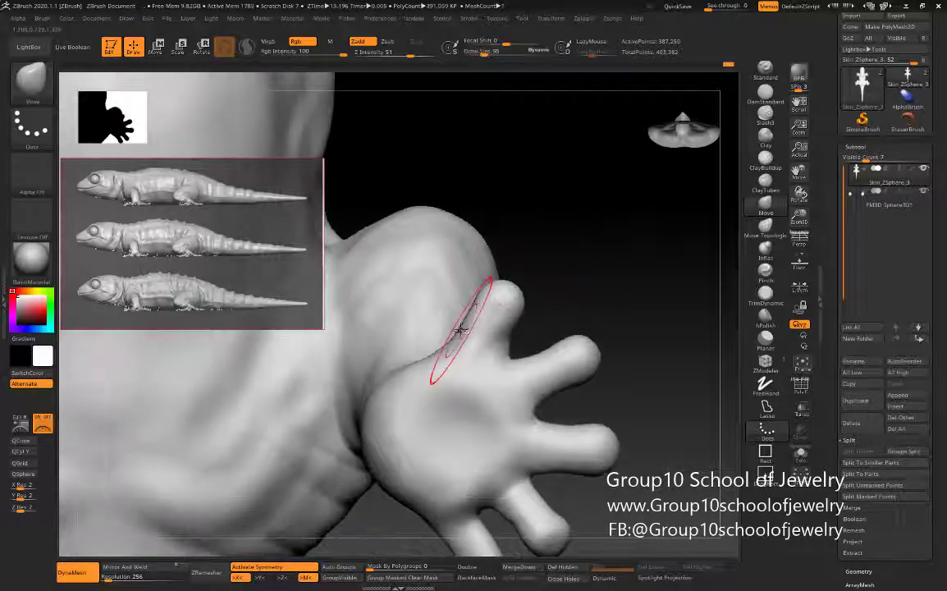
Step: Pull one finger upward into a new shape, then zoom out to the whole creature
mouse_move(437, 431)
right_down()
mouse_move(448, 373)
mouse_move(318, 384)
mouse_move(400, 270)
right_up()
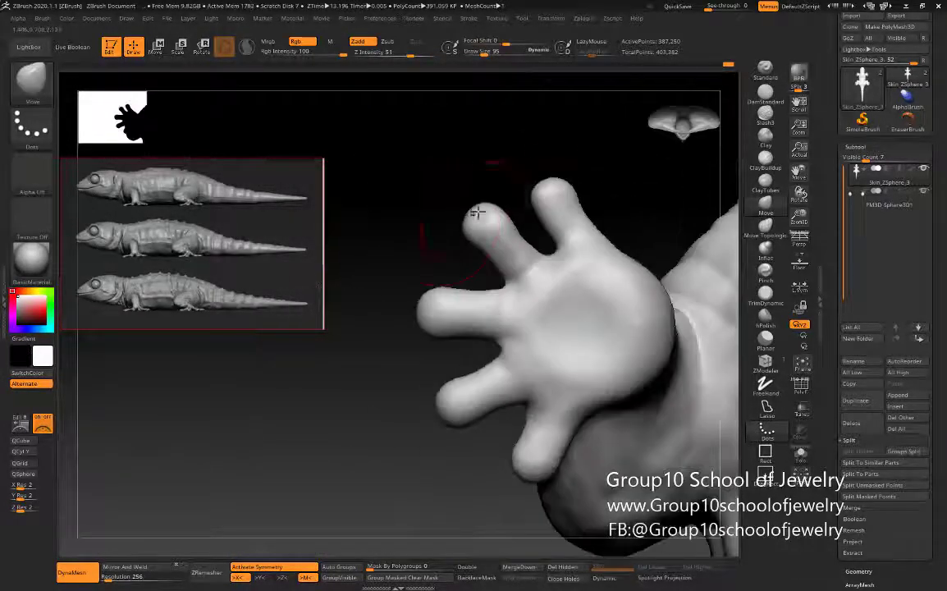
right_drag(621, 391, 678, 359)
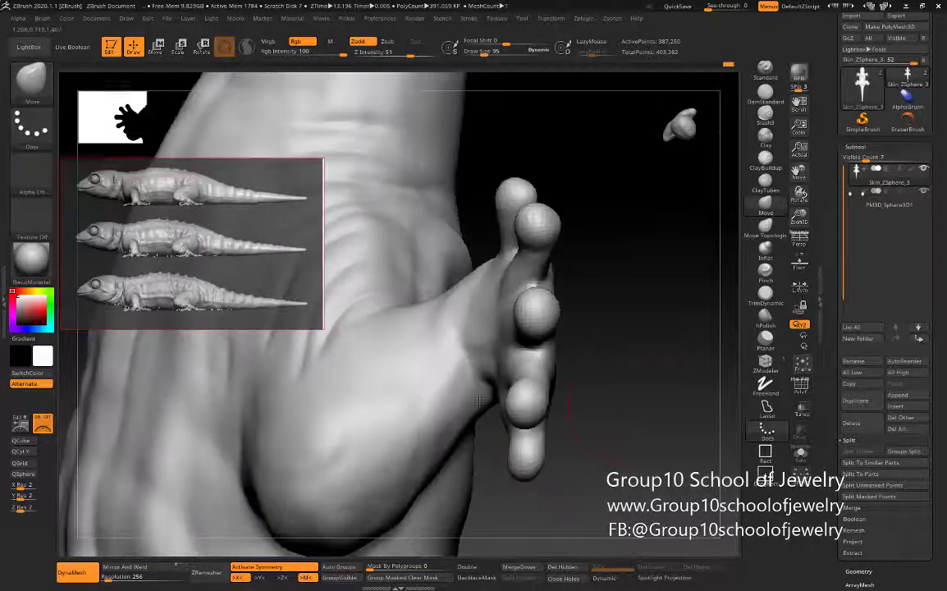
drag(597, 232, 607, 208)
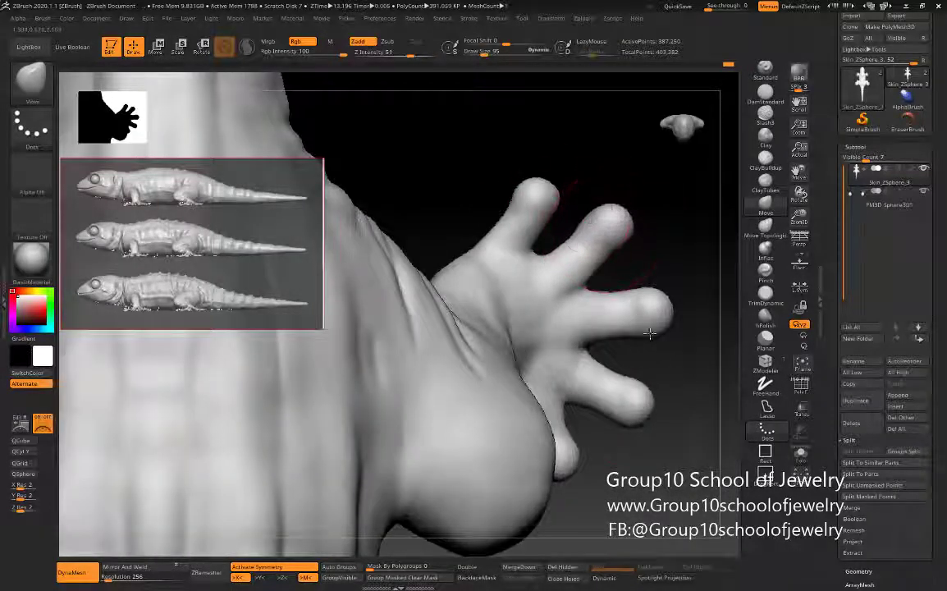
mouse_move(666, 363)
right_down()
mouse_move(545, 395)
mouse_move(580, 444)
mouse_move(565, 279)
mouse_move(606, 276)
mouse_move(665, 376)
mouse_move(609, 235)
mouse_move(306, 452)
mouse_move(429, 449)
mouse_move(301, 439)
right_up()
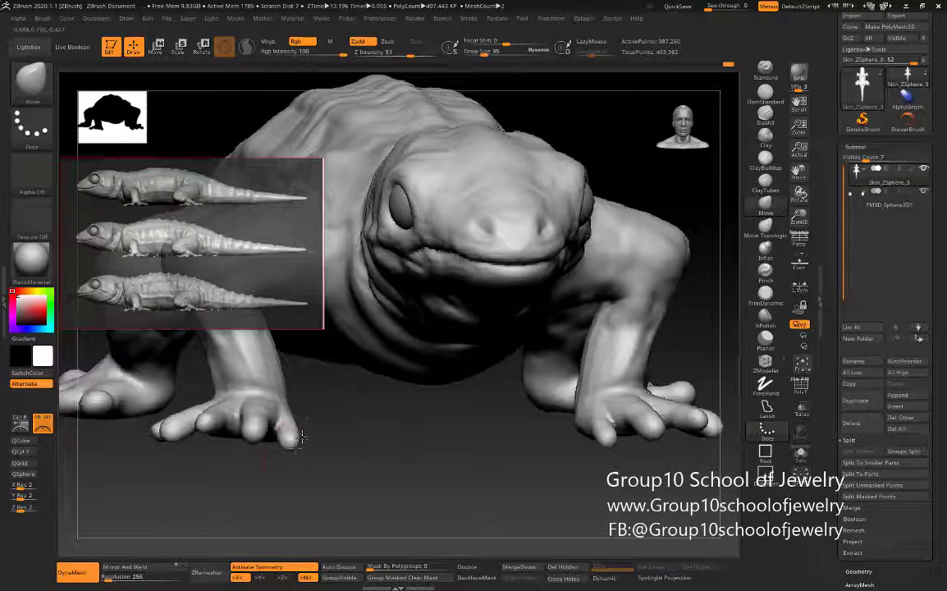
Step: Switch to the Inflat brush and smooth the fingers, viewing the raised hand and palm from below
mouse_move(226, 355)
right_down()
mouse_move(156, 450)
mouse_move(672, 289)
mouse_move(490, 327)
mouse_move(554, 364)
mouse_move(481, 433)
mouse_move(523, 401)
mouse_move(588, 403)
right_up()
right_drag(663, 378, 454, 274)
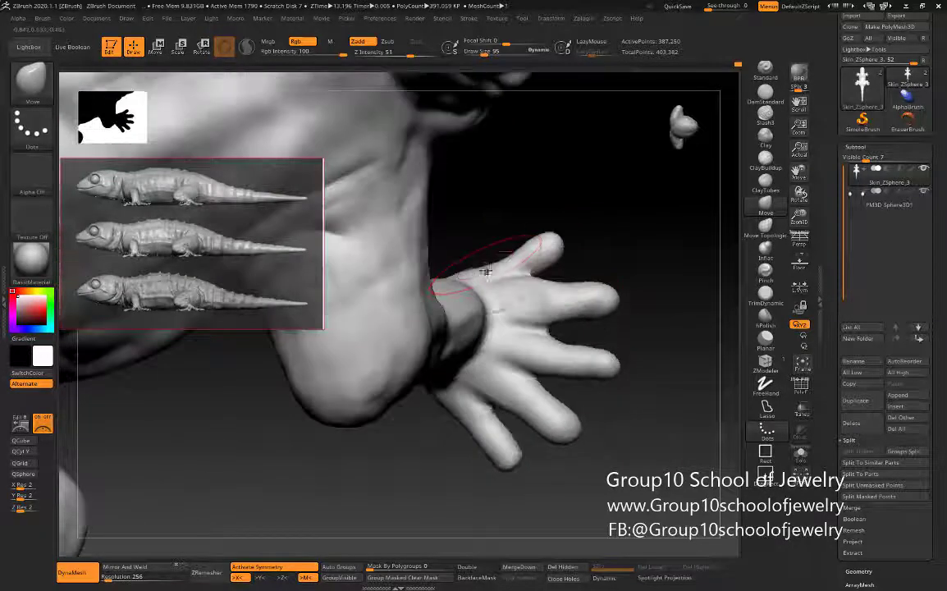
mouse_move(527, 269)
right_down()
mouse_move(616, 299)
mouse_move(581, 325)
right_up()
click(765, 249)
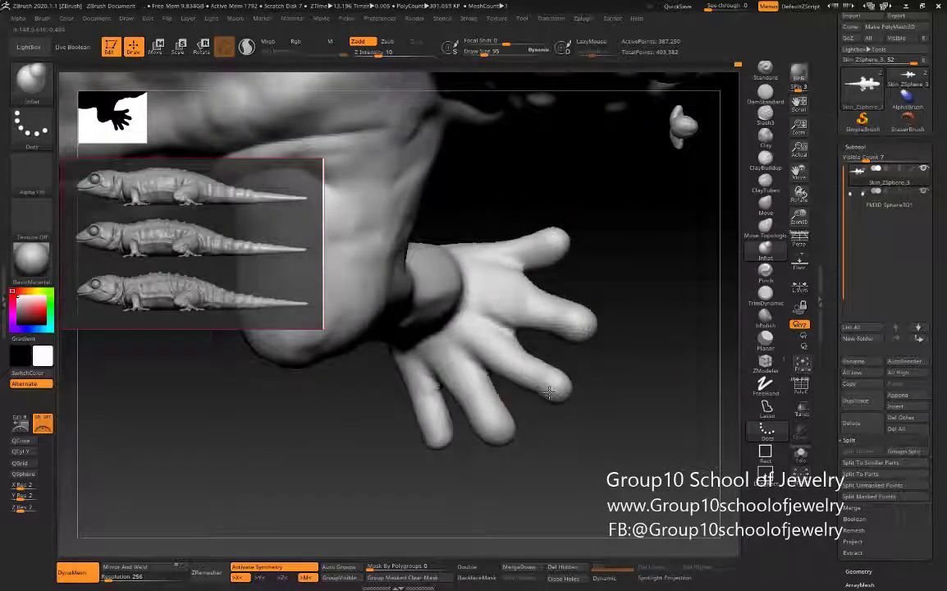
right_drag(525, 384, 482, 408)
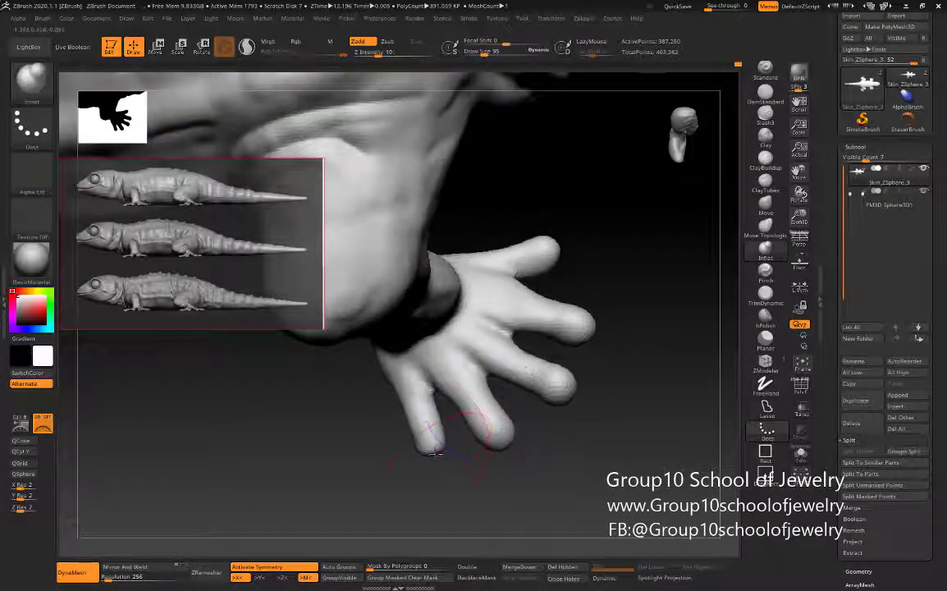
mouse_move(417, 423)
right_down()
mouse_move(640, 317)
mouse_move(549, 257)
mouse_move(579, 369)
mouse_move(527, 248)
right_up()
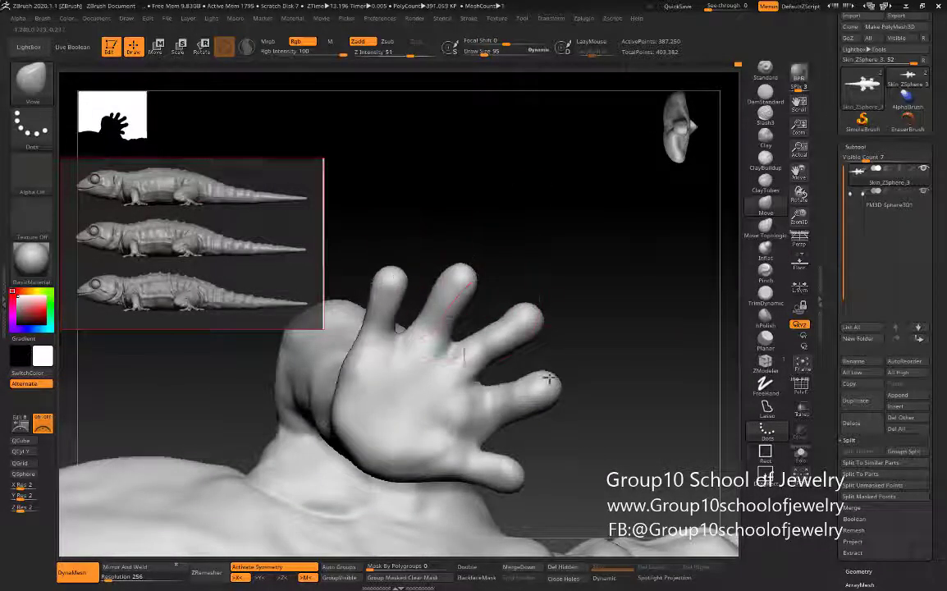
mouse_move(355, 391)
right_down()
mouse_move(412, 427)
mouse_move(463, 442)
mouse_move(590, 302)
mouse_move(606, 454)
right_up()
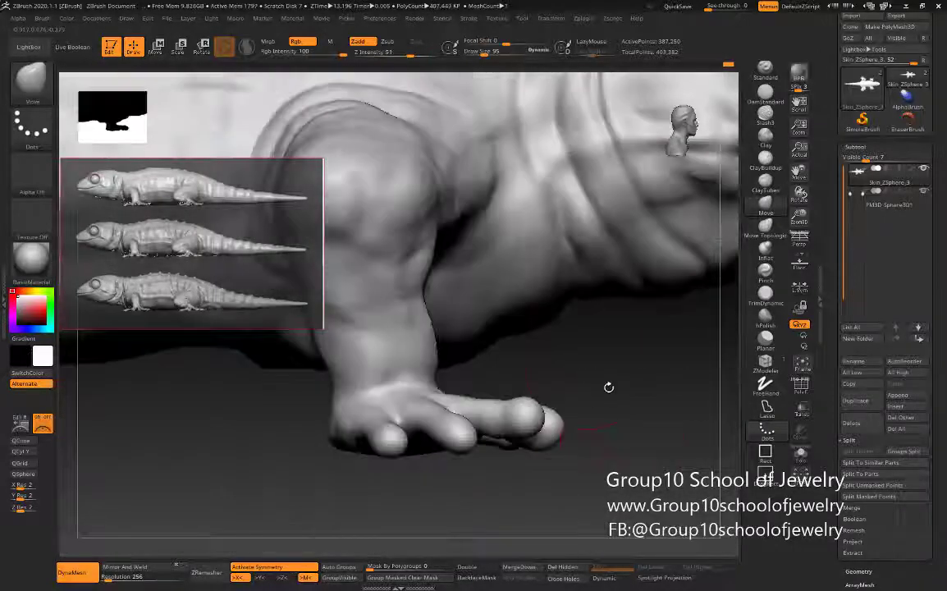
Step: Orbit to a top-down view of the reaching hand and select the Inflat brush
right_drag(608, 386, 300, 372)
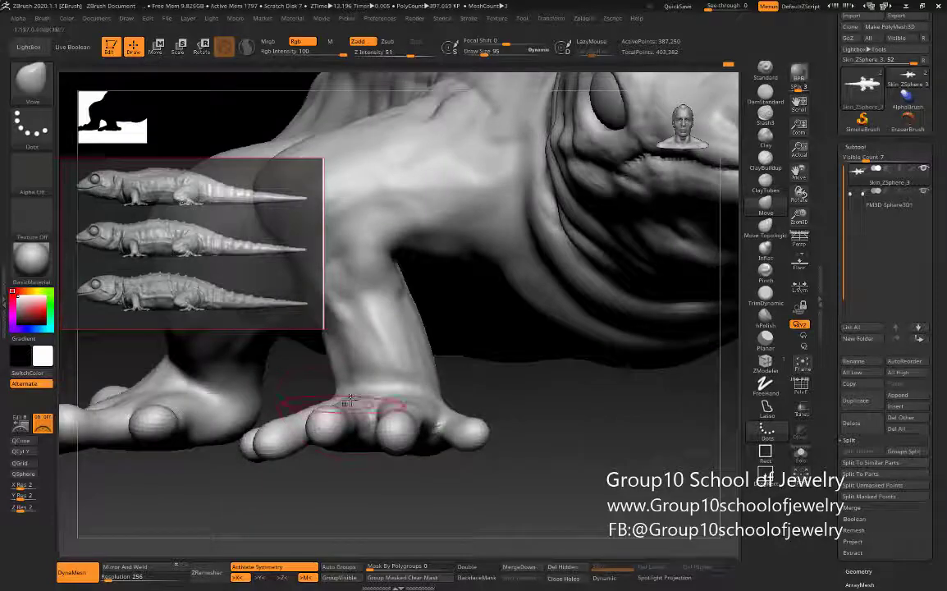
mouse_move(565, 374)
right_down()
mouse_move(417, 450)
mouse_move(400, 365)
mouse_move(439, 298)
mouse_move(465, 343)
mouse_move(542, 312)
mouse_move(540, 361)
mouse_move(486, 354)
right_up()
mouse_move(546, 342)
right_down()
mouse_move(606, 313)
mouse_move(828, 286)
right_up()
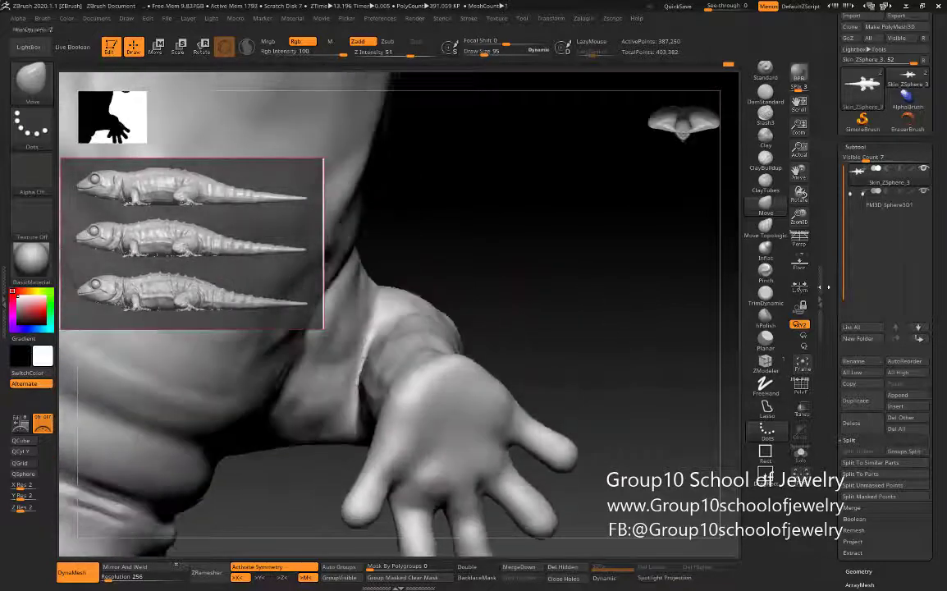
click(764, 245)
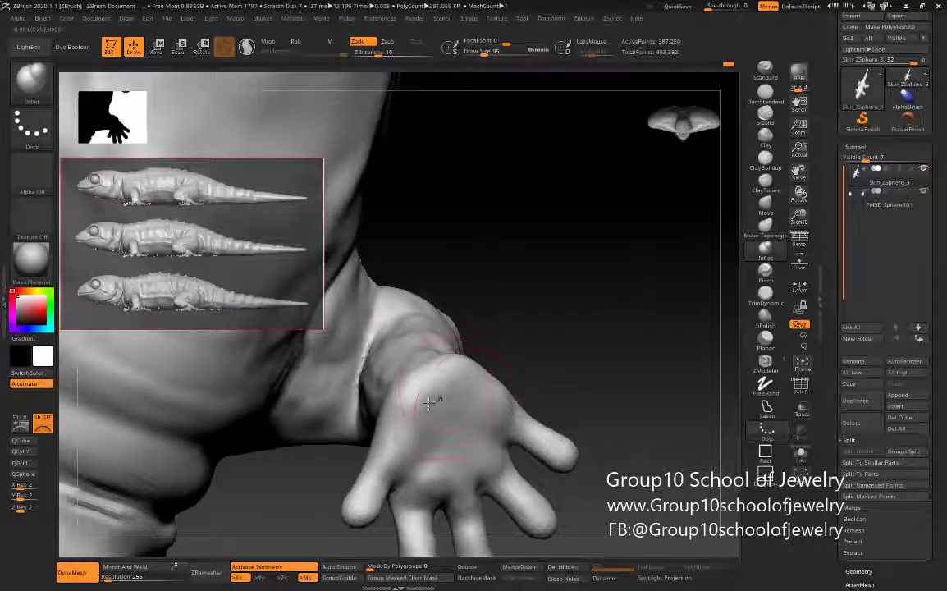
Step: Turn the hand so the fingers point right and lasso-mask the top of the thumb and first finger
right_drag(488, 402, 414, 392)
right_drag(478, 371, 542, 340)
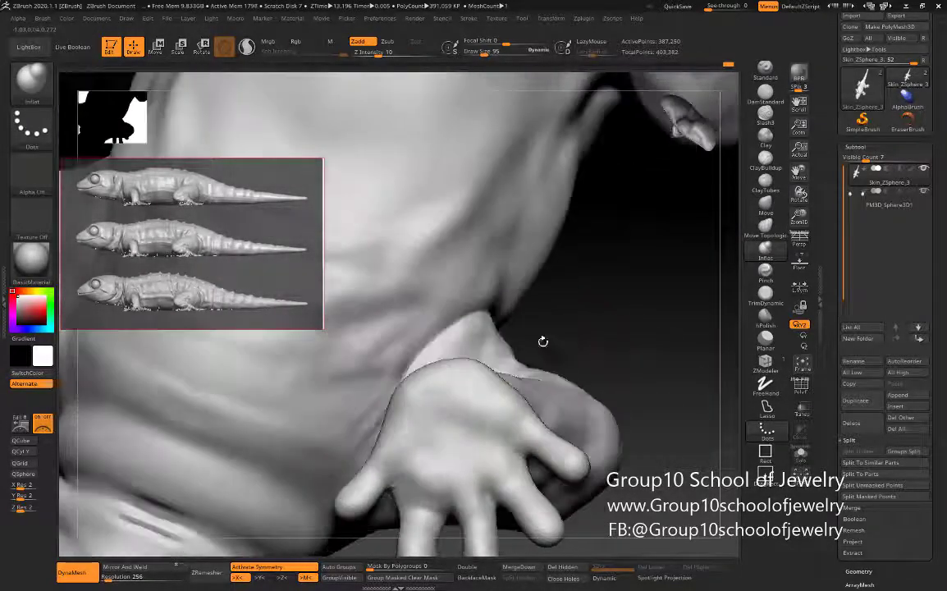
mouse_move(462, 355)
right_down()
mouse_move(617, 370)
mouse_move(588, 329)
right_up()
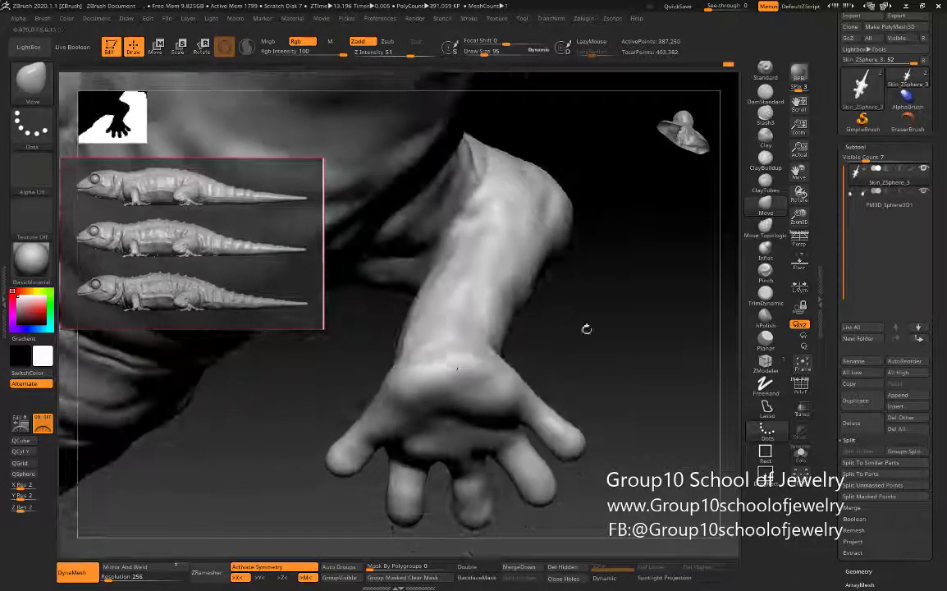
mouse_move(418, 429)
right_down()
mouse_move(571, 355)
mouse_move(392, 386)
mouse_move(585, 312)
mouse_move(627, 371)
mouse_move(390, 432)
mouse_move(373, 351)
mouse_move(370, 394)
mouse_move(552, 344)
mouse_move(587, 290)
mouse_move(659, 324)
mouse_move(616, 341)
mouse_move(487, 228)
right_up()
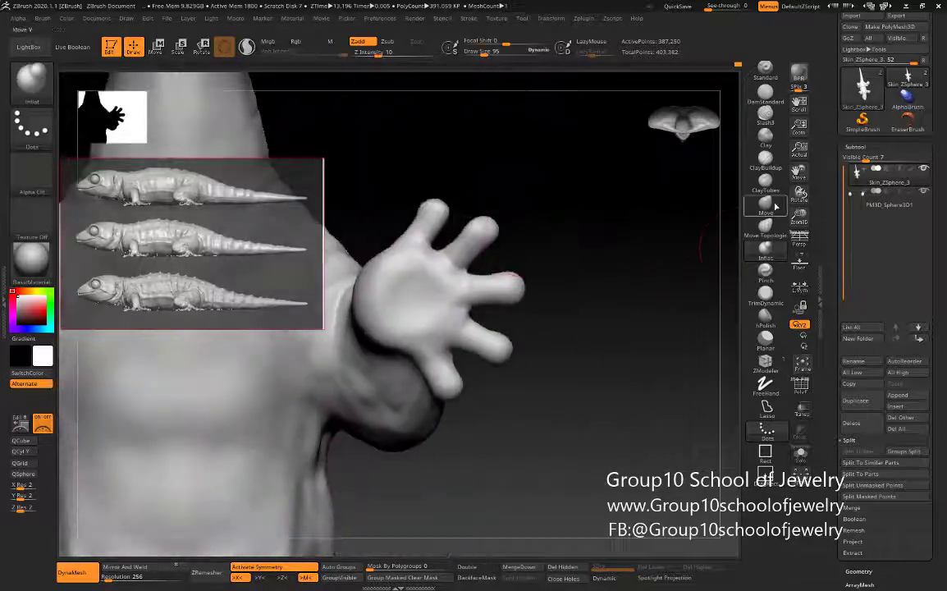
right_drag(575, 215, 602, 238)
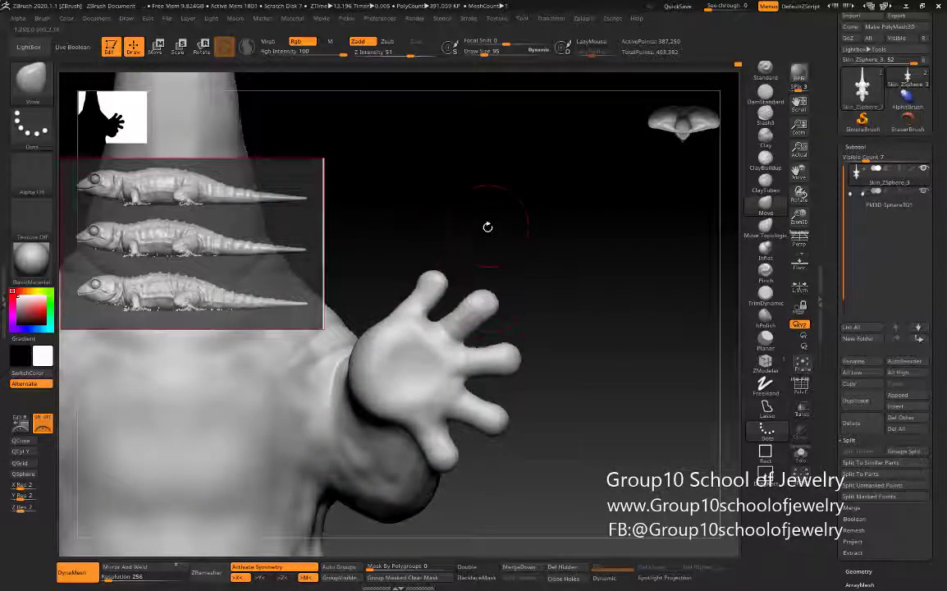
mouse_move(488, 227)
right_down()
mouse_move(511, 232)
mouse_move(578, 337)
mouse_move(508, 258)
right_up()
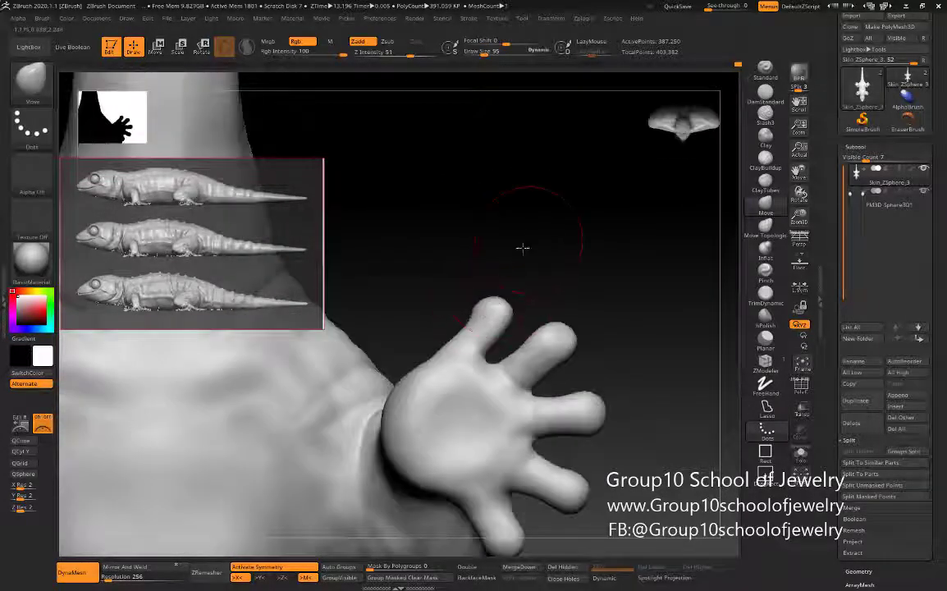
ctrl+drag(412, 290, 526, 311)
Step: Nudge the unmasked part of the hand with the Transpose Move gizmo
key(ctrl)
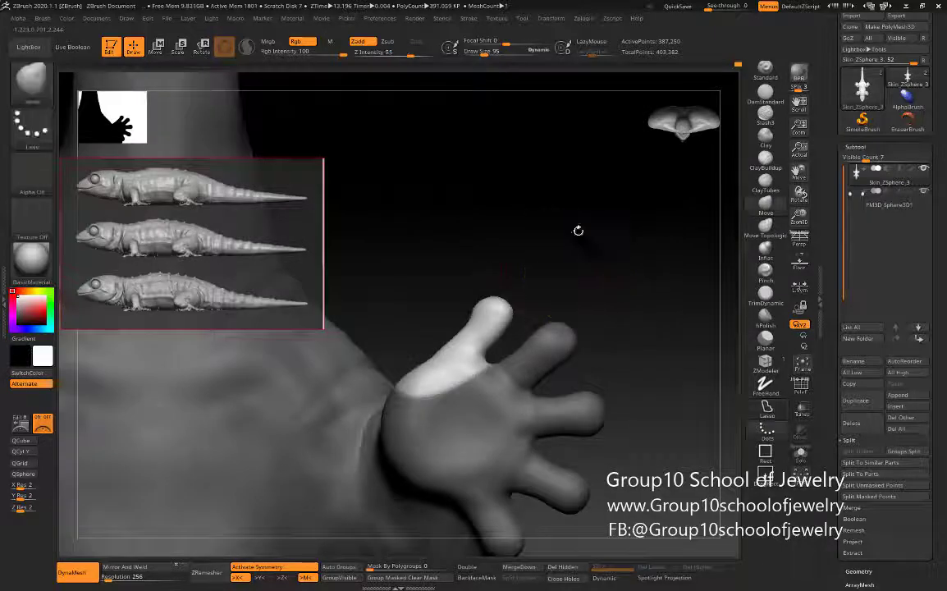
click(152, 48)
mouse_move(469, 211)
mouse_down()
mouse_move(613, 402)
mouse_move(440, 440)
mouse_up()
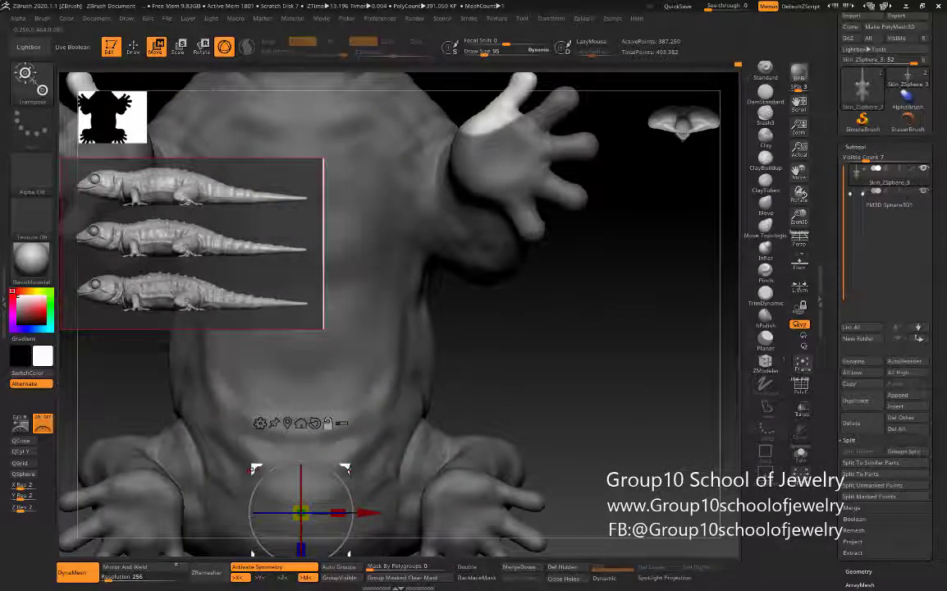
click(486, 221)
click(492, 127)
drag(630, 268, 518, 302)
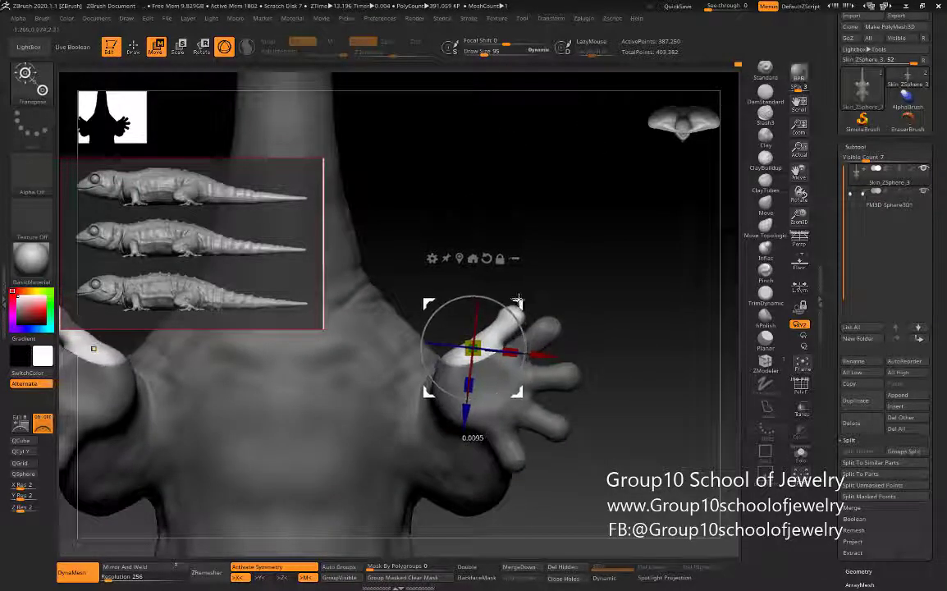
drag(398, 279, 376, 199)
Step: Redraw the mask over the palm near the index finger and move the unmasked area again
key(q)
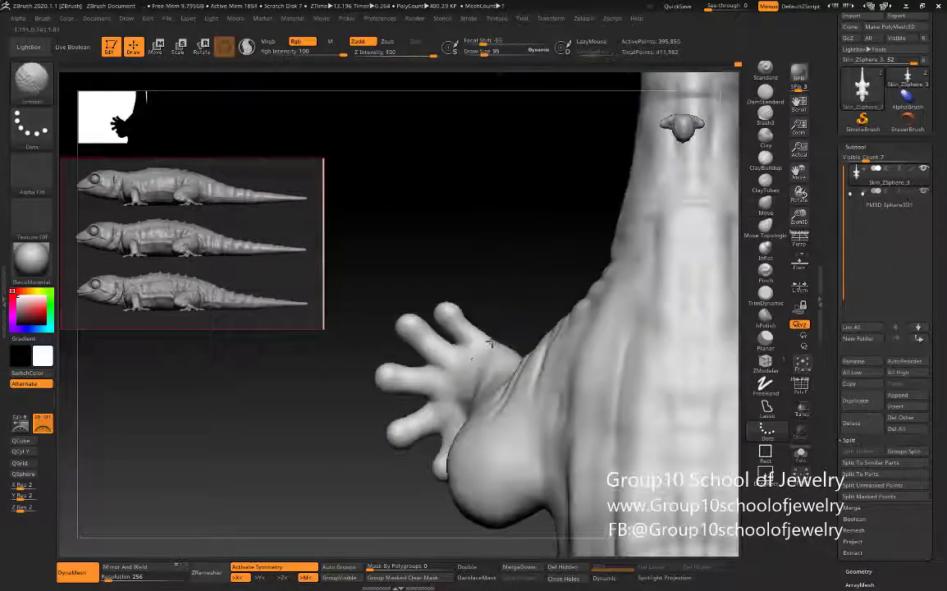
mouse_move(489, 343)
mouse_down()
mouse_move(433, 334)
mouse_move(504, 364)
mouse_up()
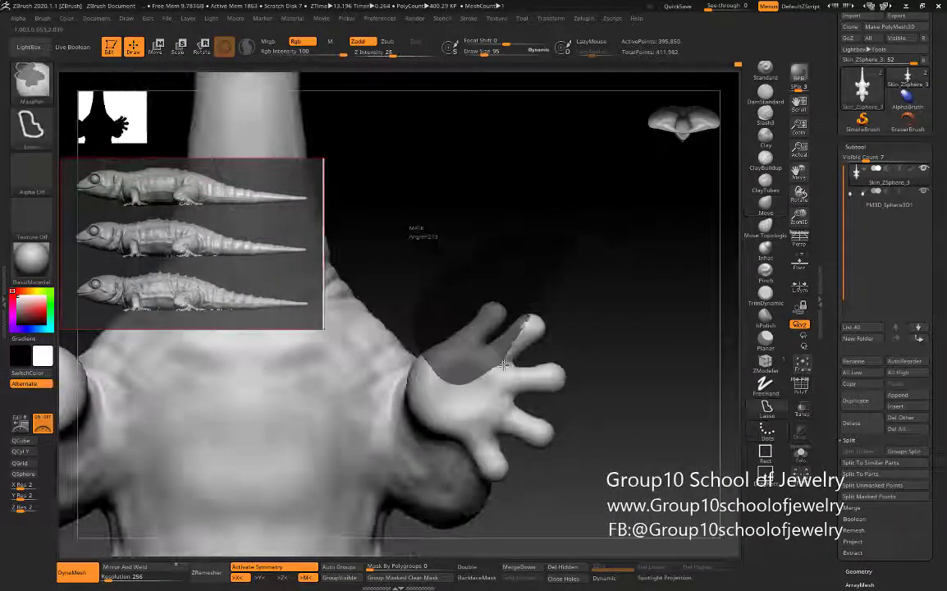
mouse_move(607, 292)
ctrl+mouse_down()
mouse_move(484, 358)
mouse_move(575, 316)
ctrl+mouse_up()
ctrl+drag(501, 279, 546, 271)
ctrl+drag(460, 316, 591, 271)
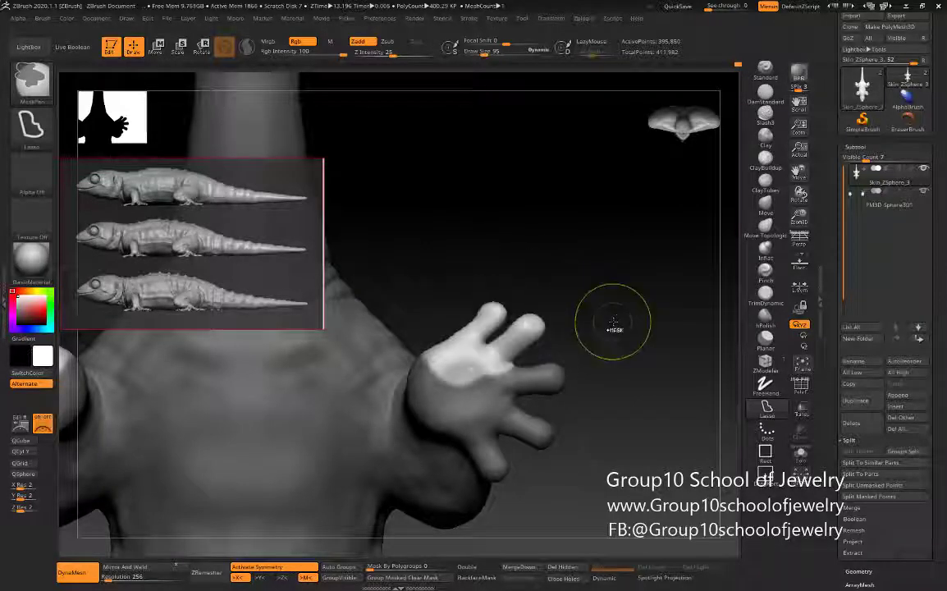
key(w)
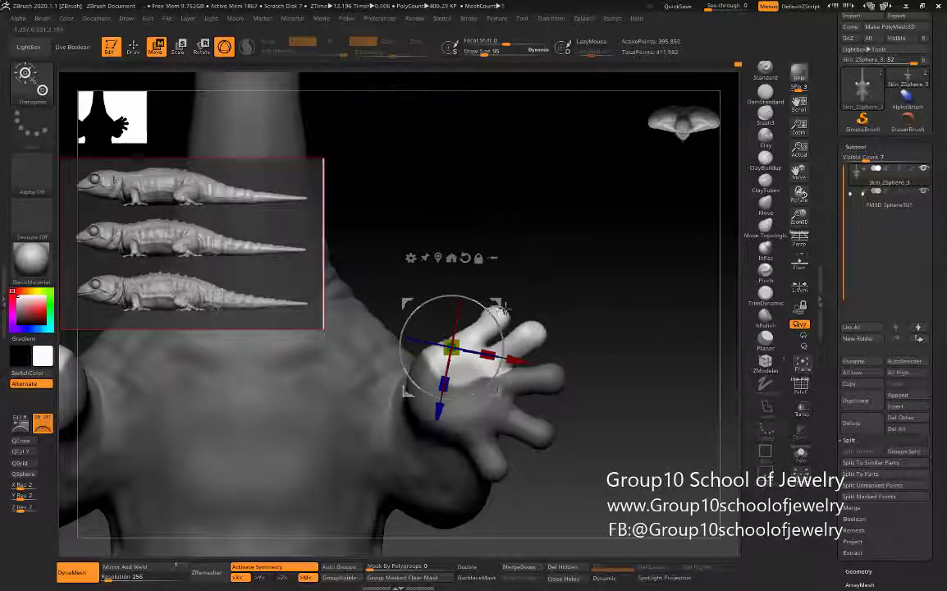
key(q)
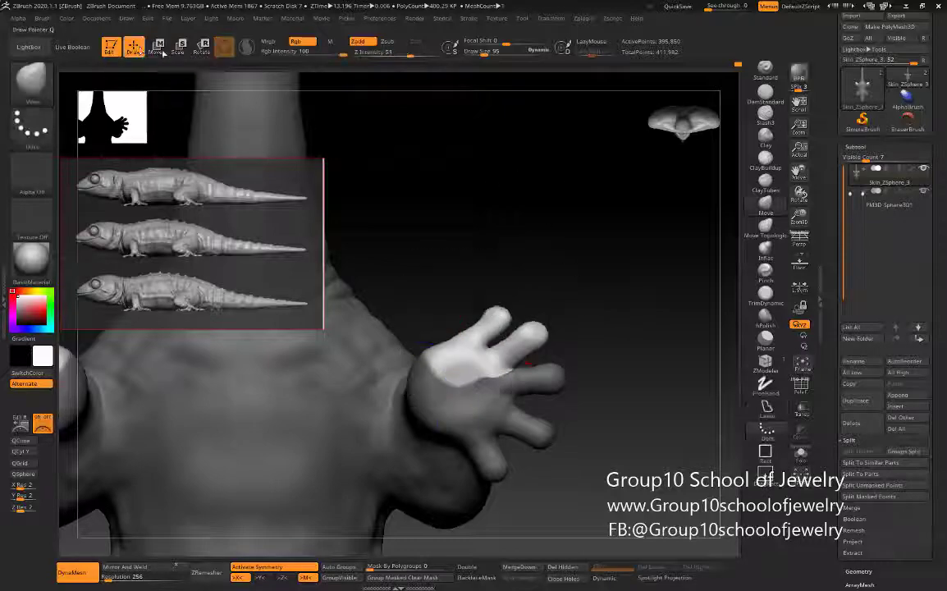
Step: Smooth the hand, mask the fingers and invert the mask so only the fingers stay free
mouse_move(441, 191)
mouse_down()
mouse_move(557, 323)
mouse_move(634, 221)
mouse_up()
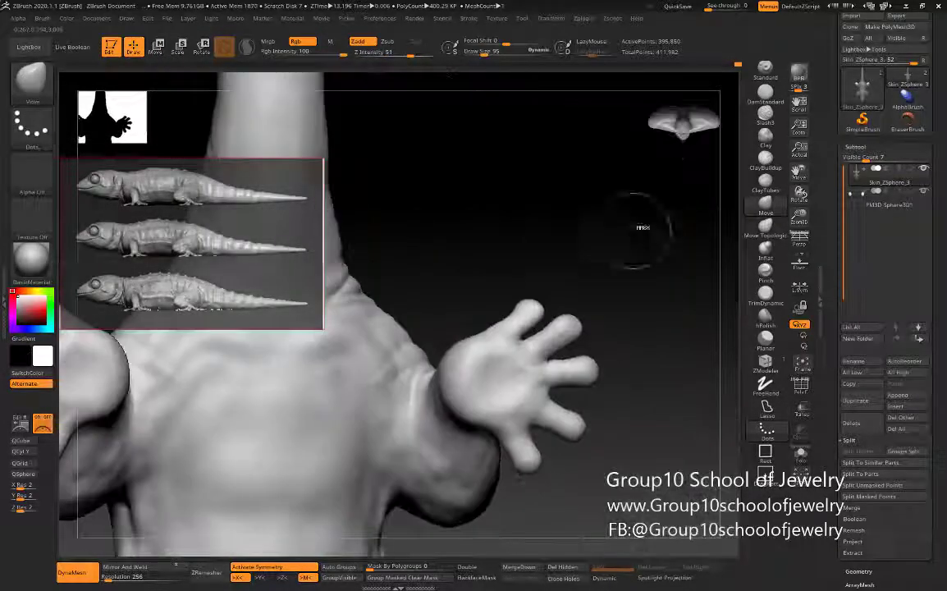
mouse_move(532, 371)
mouse_down()
mouse_move(546, 313)
mouse_move(539, 350)
mouse_move(598, 212)
mouse_move(642, 268)
mouse_up()
mouse_move(466, 258)
ctrl+mouse_down()
mouse_move(610, 366)
mouse_move(656, 306)
mouse_move(572, 384)
mouse_move(635, 339)
ctrl+mouse_up()
ctrl+click(662, 306)
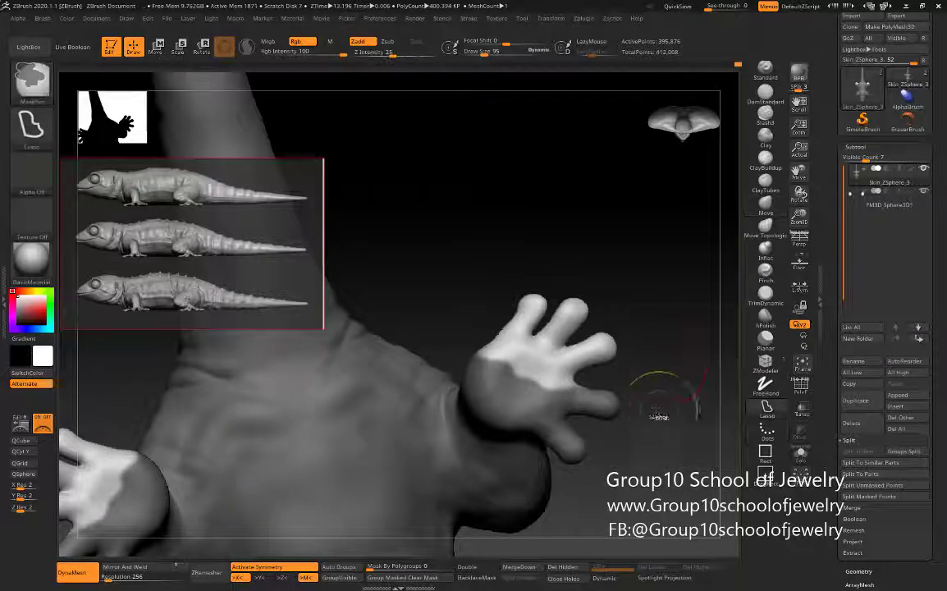
Step: Shift the unmasked fingers slightly to the right with the Move gizmo
key(w)
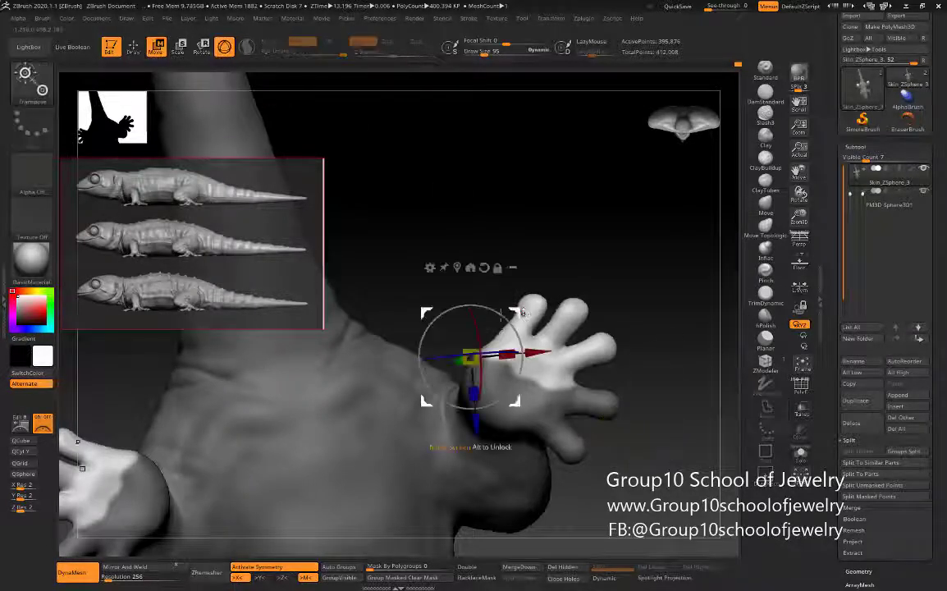
mouse_move(513, 310)
mouse_down()
mouse_move(562, 296)
mouse_move(576, 306)
mouse_up()
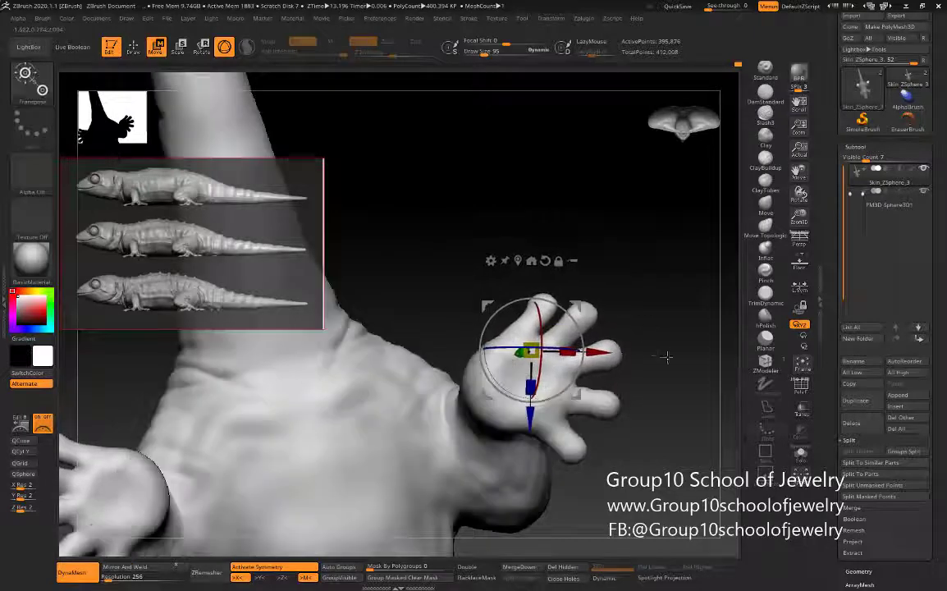
drag(668, 360, 426, 176)
key(q)
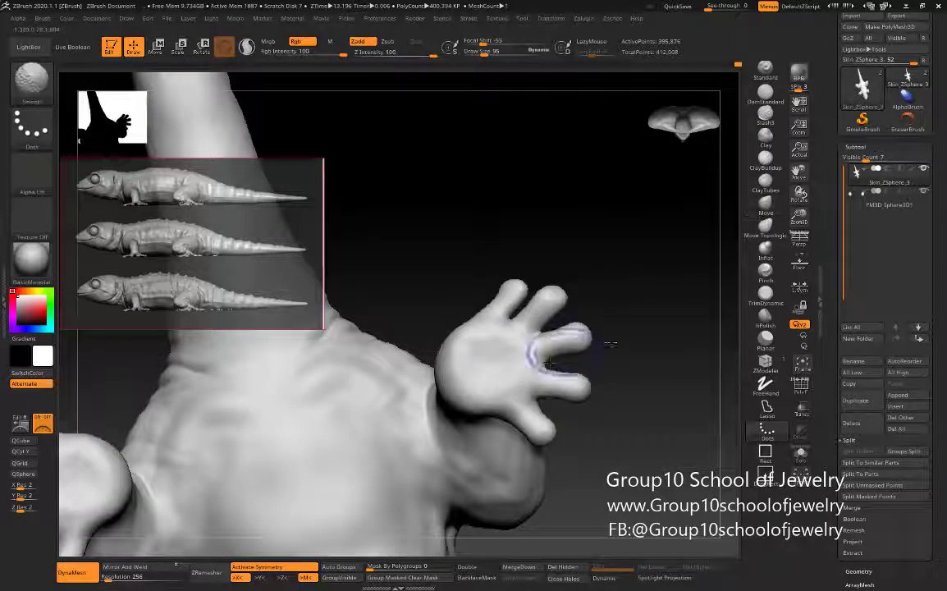
mouse_move(603, 344)
mouse_down()
mouse_move(433, 390)
mouse_move(462, 258)
mouse_move(544, 279)
mouse_up()
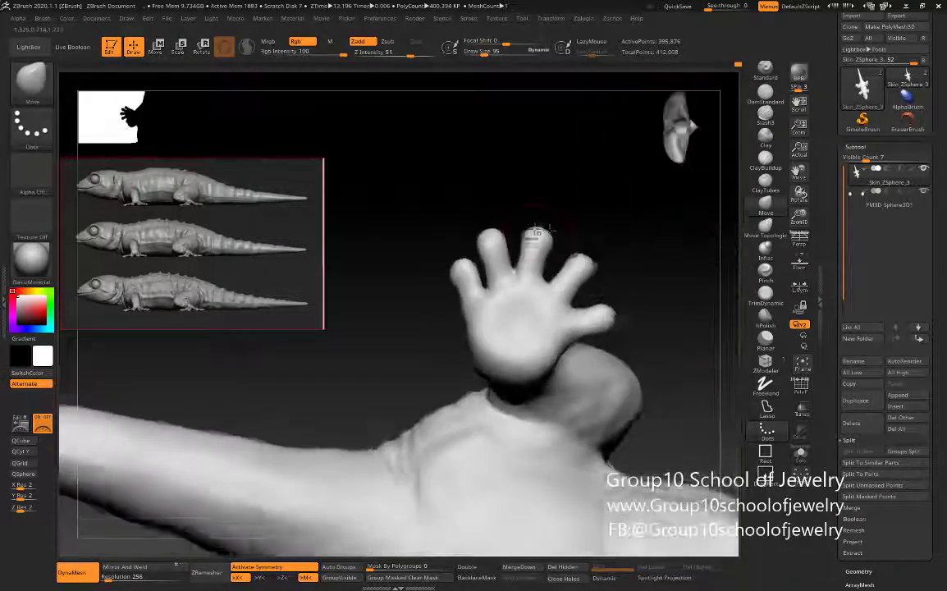
key(b)
key(Escape)
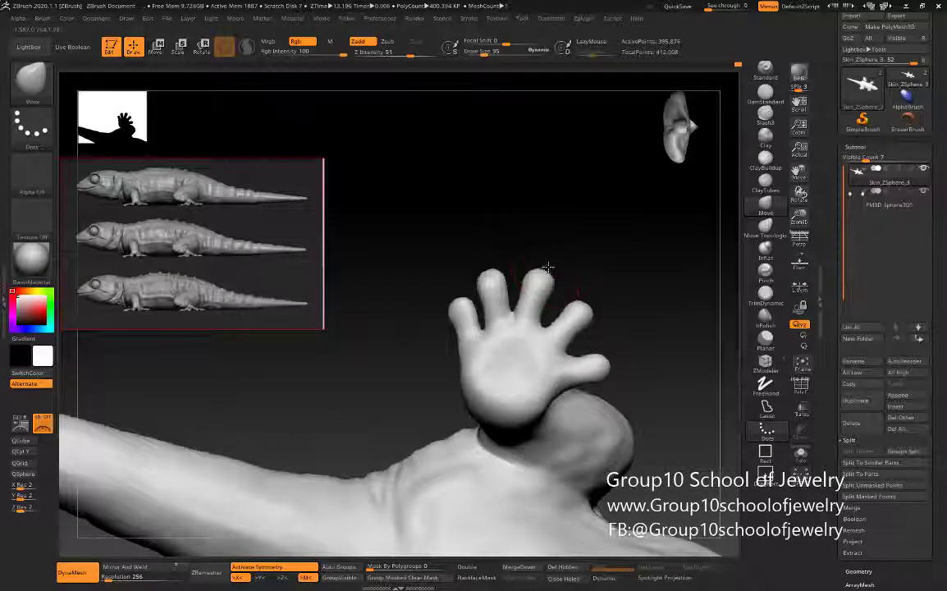
Step: Mask around the outer finger and invert the mask so only that finger is free
drag(582, 307, 579, 302)
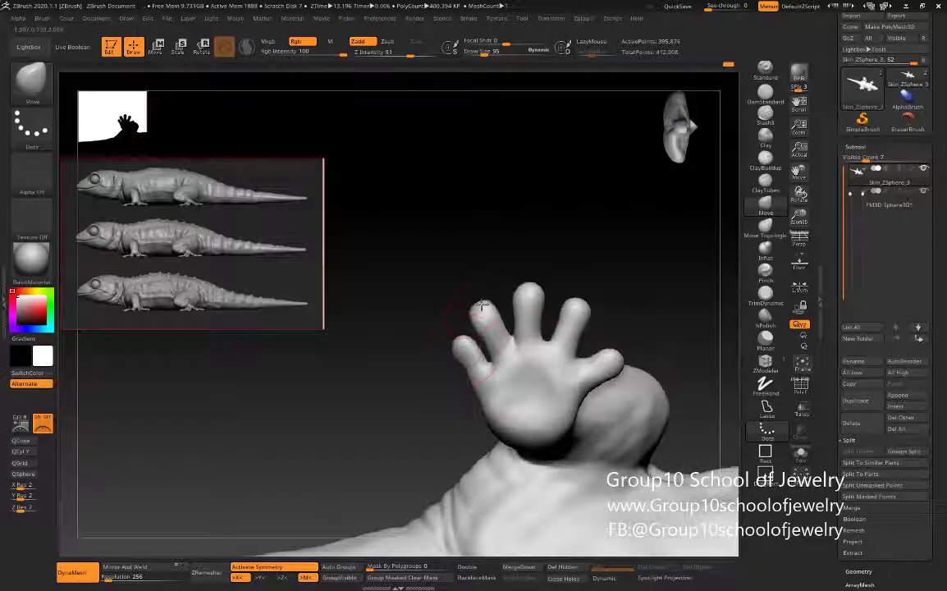
drag(652, 305, 476, 302)
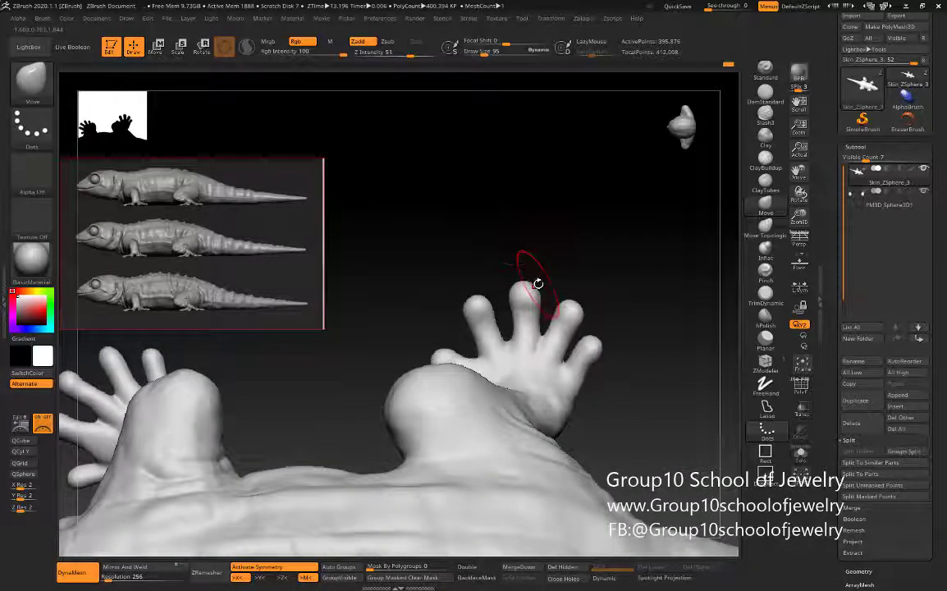
drag(502, 336, 542, 274)
mouse_move(494, 297)
mouse_down()
mouse_move(569, 320)
mouse_move(482, 377)
mouse_move(610, 306)
mouse_move(542, 299)
mouse_up()
mouse_move(534, 369)
mouse_down()
mouse_move(580, 359)
mouse_move(585, 302)
mouse_move(452, 198)
mouse_up()
ctrl+click(584, 305)
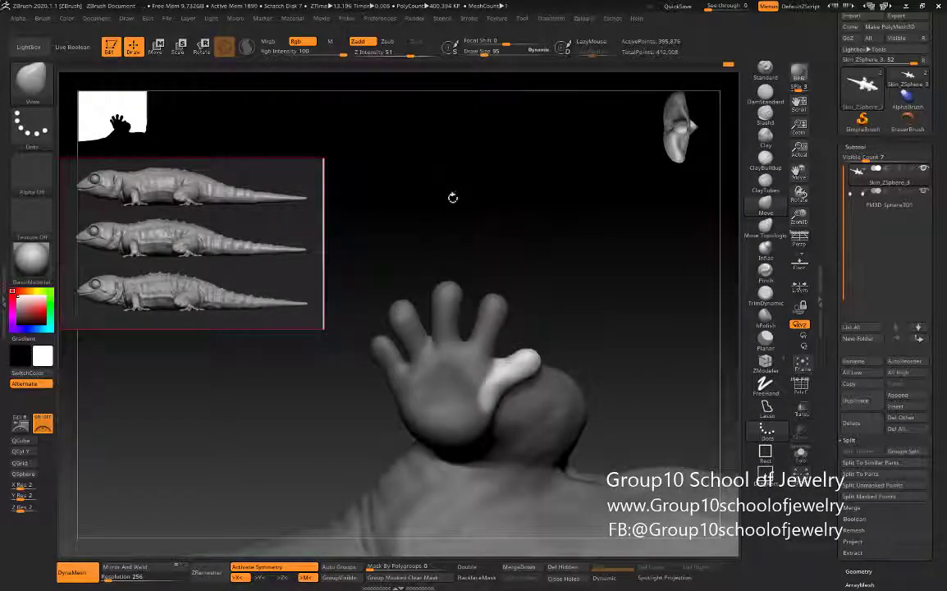
Step: Drag the outer finger into a new position with the Transpose Move handle
click(155, 50)
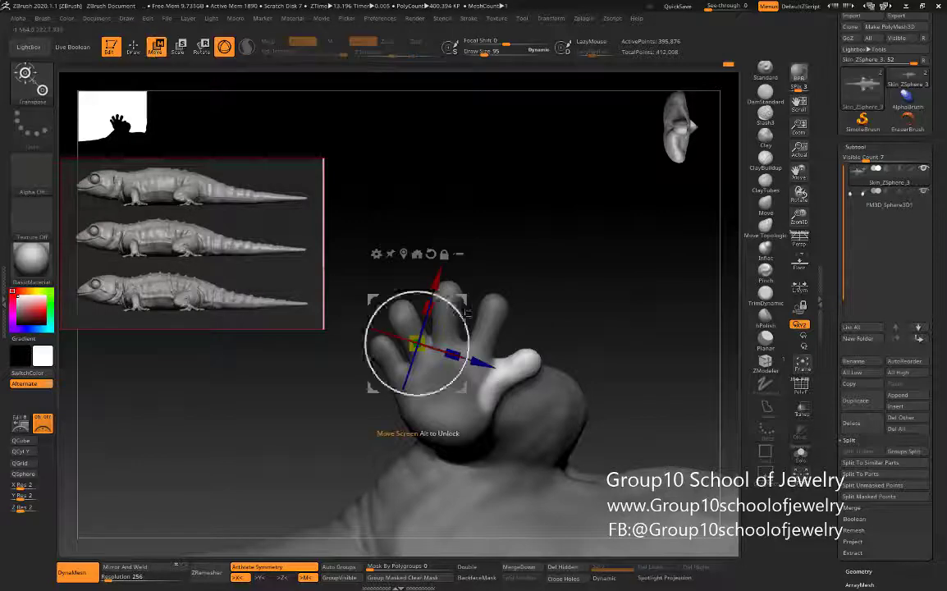
mouse_move(412, 350)
alt+mouse_down()
mouse_move(480, 391)
mouse_move(504, 378)
alt+mouse_up()
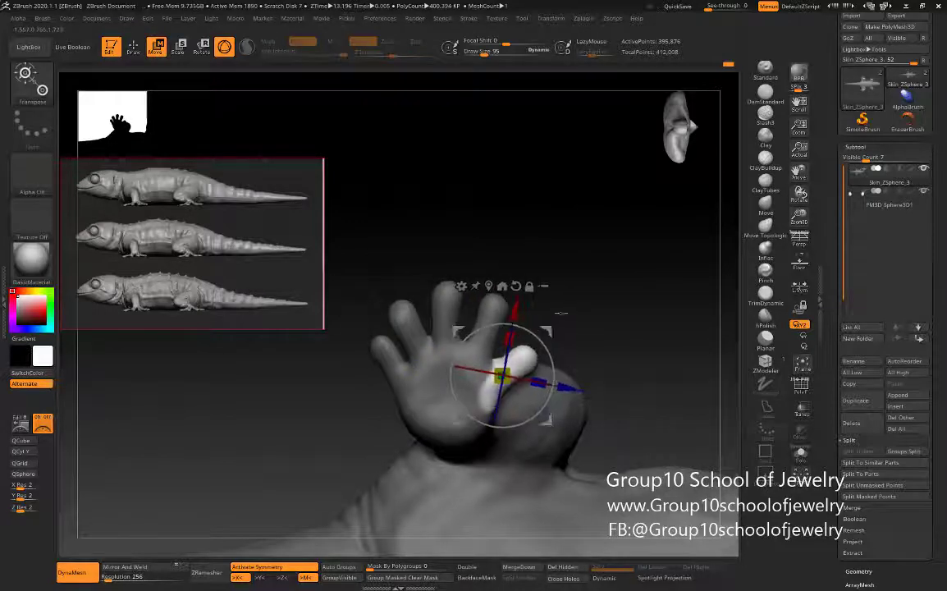
mouse_move(591, 213)
mouse_down()
mouse_move(543, 268)
mouse_move(268, 116)
mouse_up()
Step: Enlarge the brush Draw Size to 69
key(q)
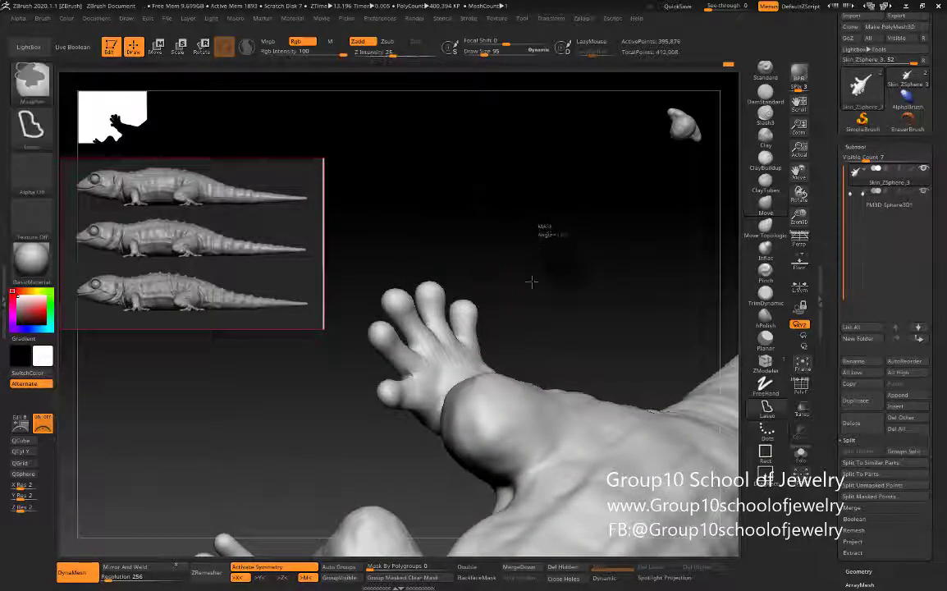
mouse_move(532, 276)
mouse_down()
mouse_move(571, 328)
mouse_move(576, 275)
mouse_move(484, 297)
mouse_move(507, 254)
mouse_up()
key(s)
key(s)
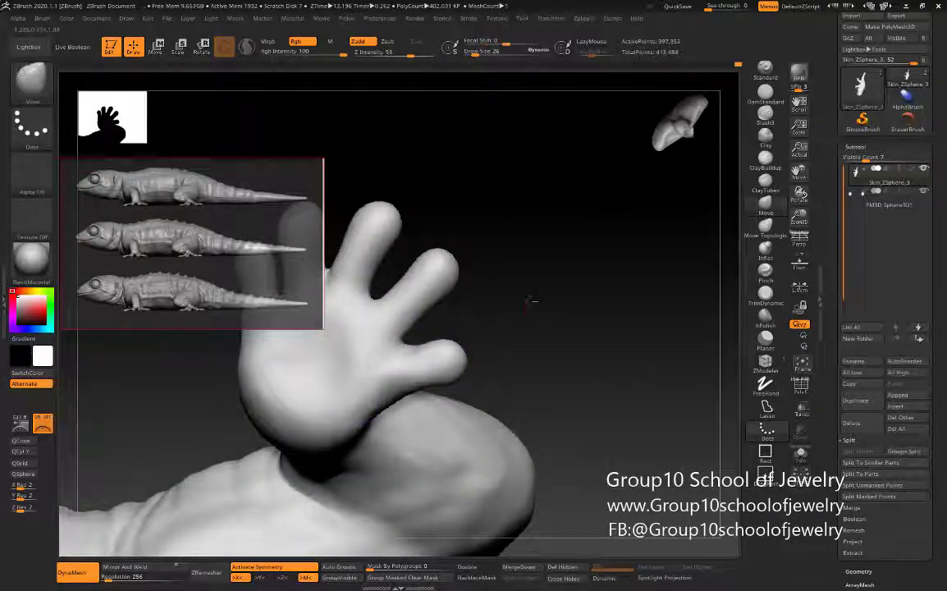
drag(363, 413, 359, 338)
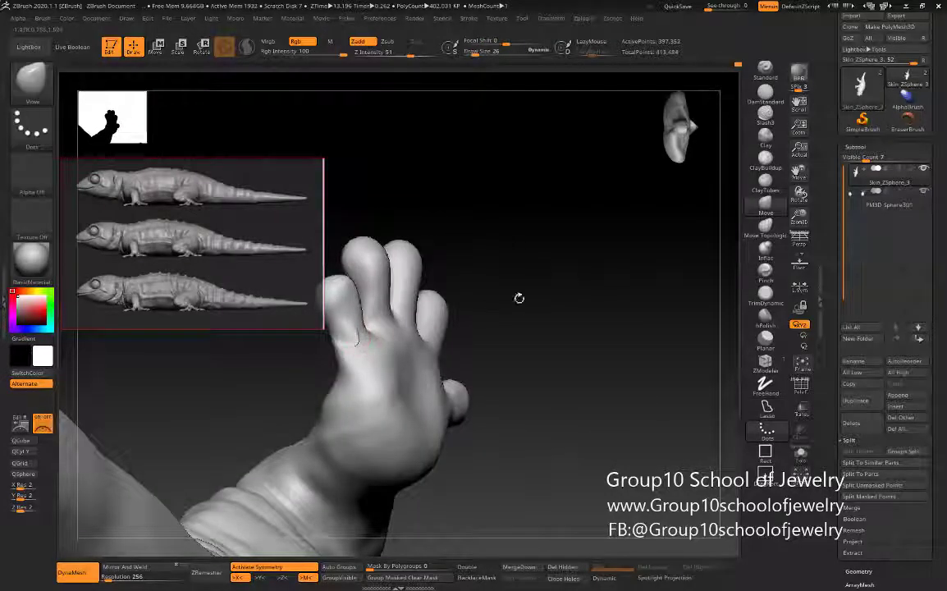
key(s)
drag(509, 314, 542, 314)
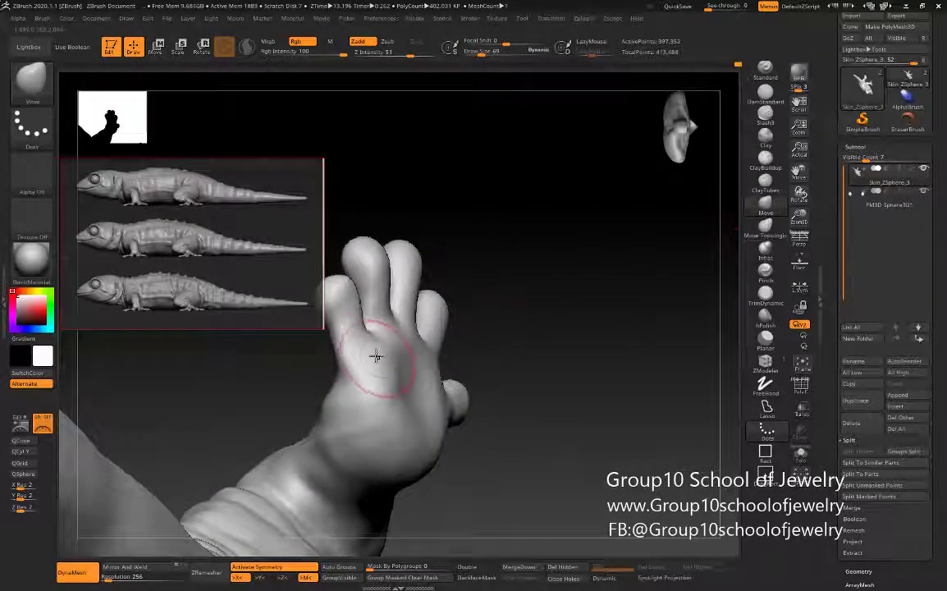
Step: Smooth the palm surface while orbiting around the fingers, forearm and underside
shift+drag(464, 340, 370, 391)
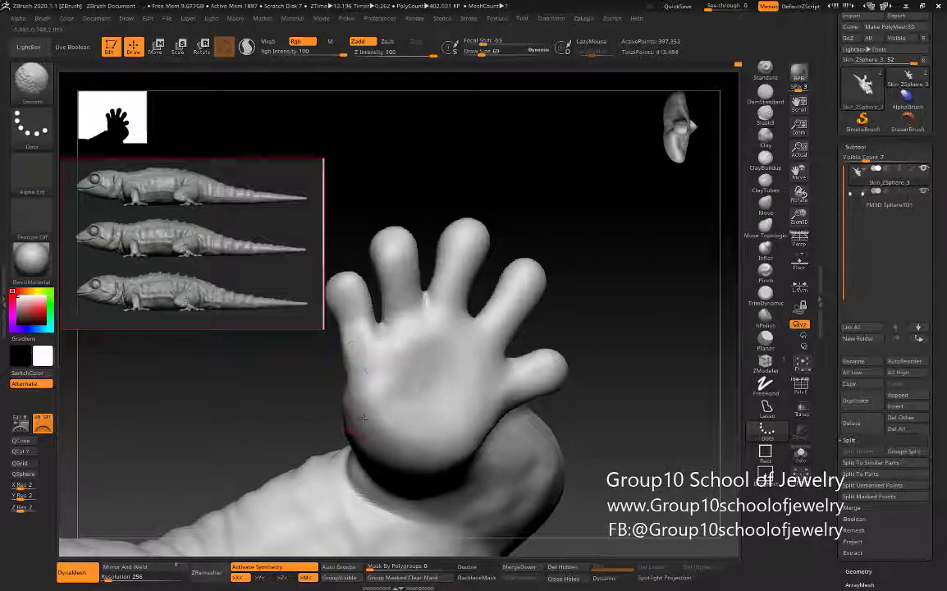
mouse_move(602, 281)
mouse_down()
mouse_move(474, 415)
mouse_move(521, 362)
mouse_up()
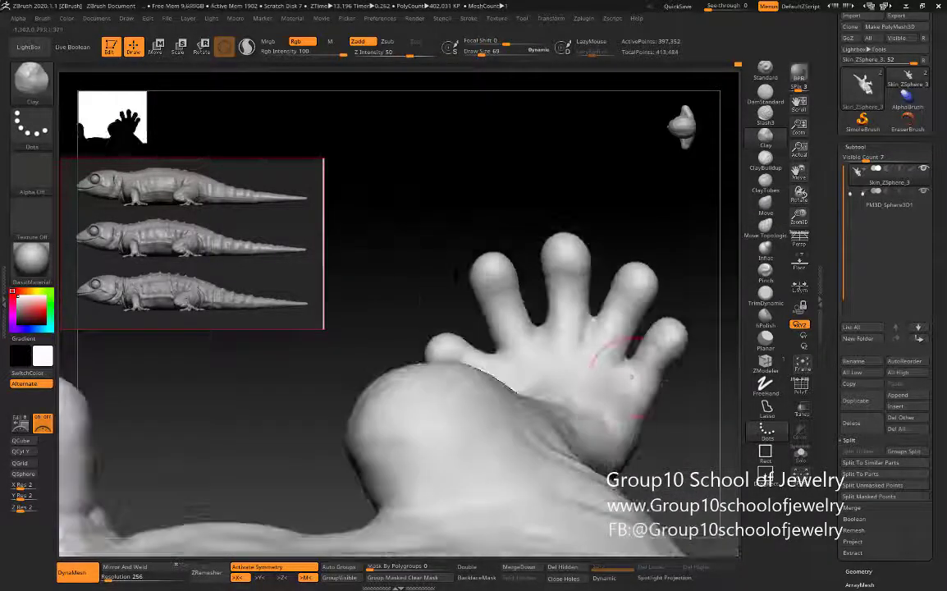
mouse_move(587, 402)
mouse_down()
mouse_move(509, 402)
mouse_move(535, 401)
mouse_up()
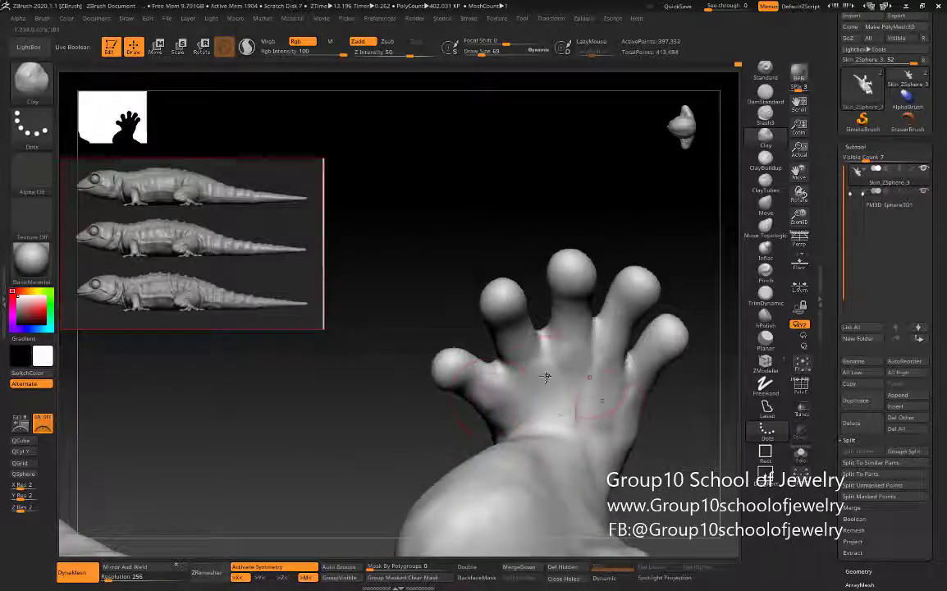
mouse_move(625, 379)
mouse_down()
mouse_move(634, 376)
mouse_move(651, 422)
mouse_move(613, 402)
mouse_move(501, 380)
mouse_move(491, 372)
mouse_move(549, 416)
mouse_move(411, 298)
mouse_move(456, 254)
mouse_move(371, 374)
mouse_up()
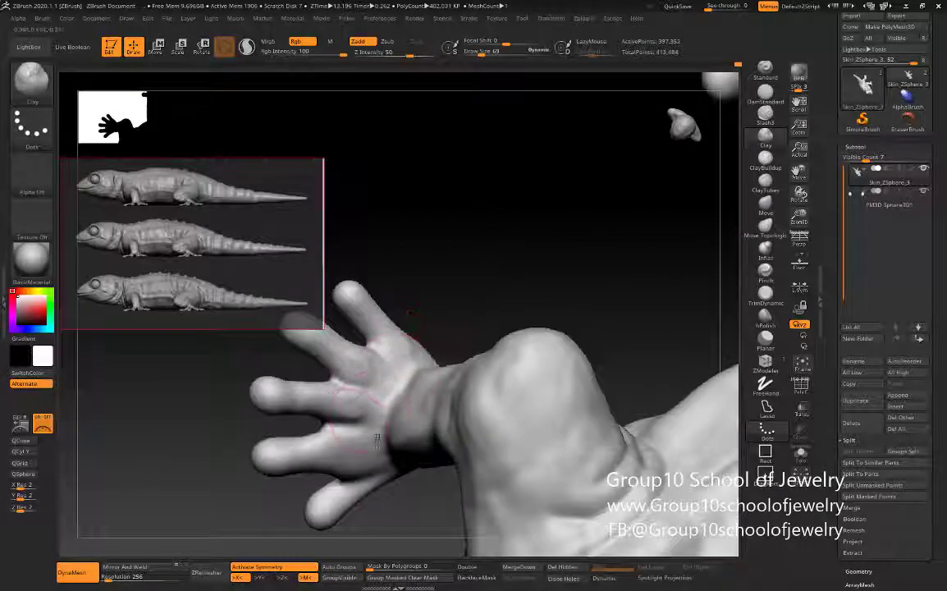
mouse_move(412, 512)
mouse_down()
mouse_move(414, 457)
mouse_move(444, 422)
mouse_up()
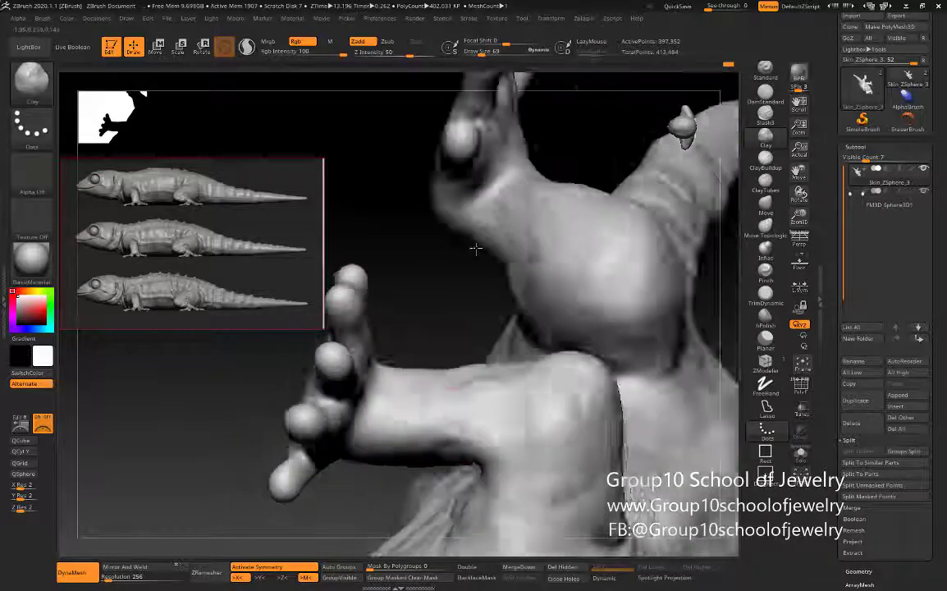
mouse_move(476, 247)
mouse_down()
mouse_move(505, 419)
mouse_move(514, 332)
mouse_move(495, 378)
mouse_up()
mouse_move(705, 200)
mouse_down()
mouse_move(500, 312)
mouse_move(408, 271)
mouse_move(491, 211)
mouse_up()
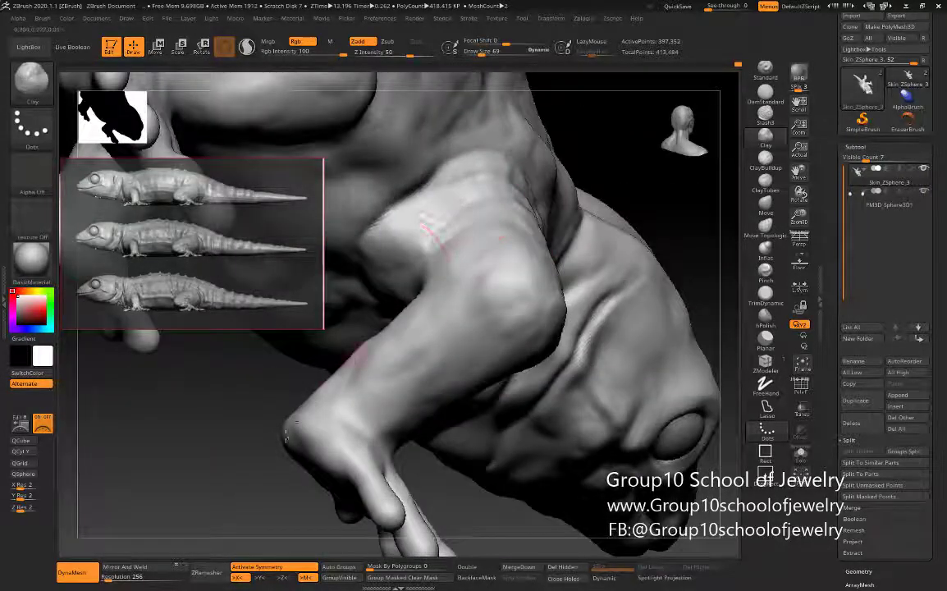
mouse_move(425, 217)
mouse_down()
mouse_move(373, 470)
mouse_move(356, 421)
mouse_move(558, 477)
mouse_up()
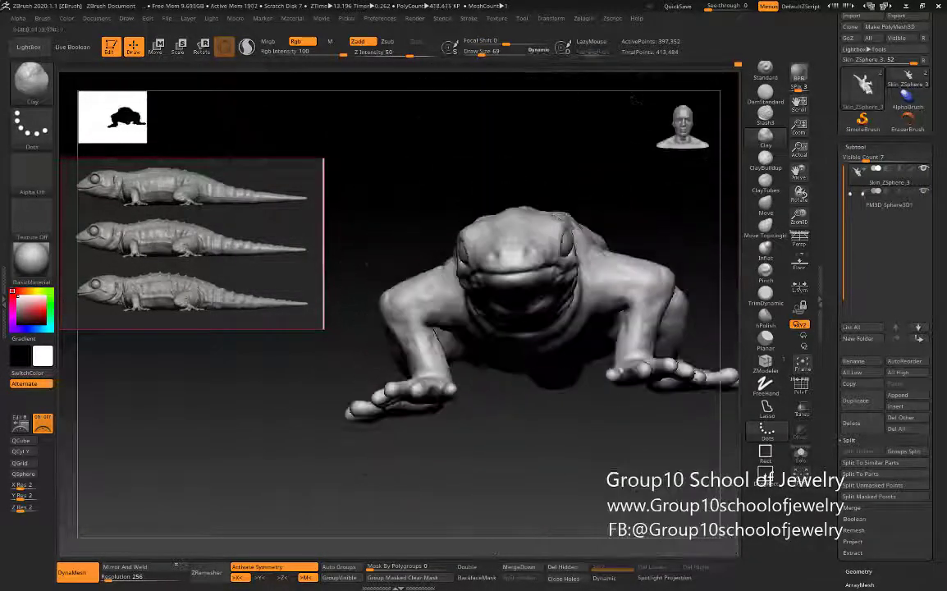
mouse_move(579, 437)
mouse_down()
mouse_move(429, 458)
mouse_move(571, 411)
mouse_up()
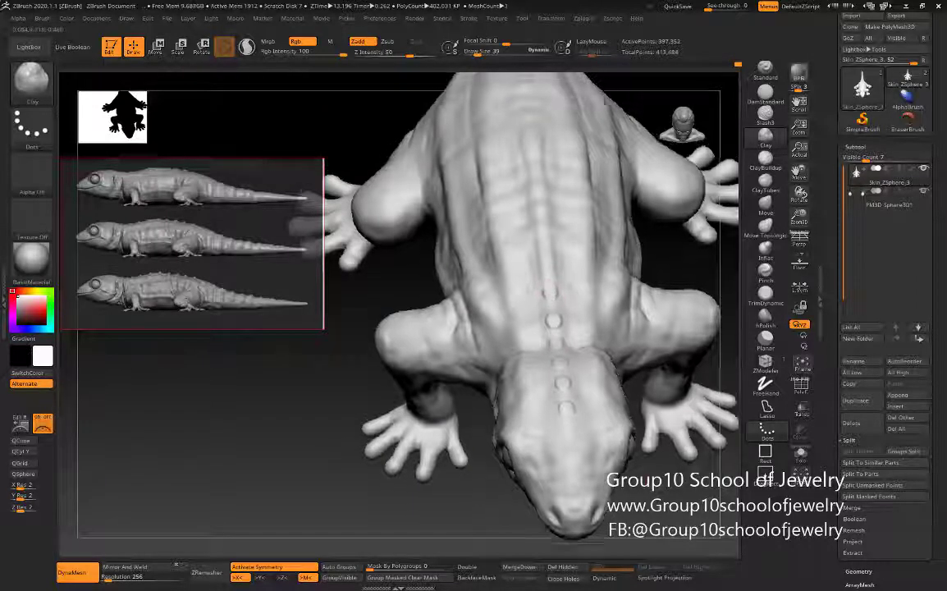
drag(550, 284, 734, 76)
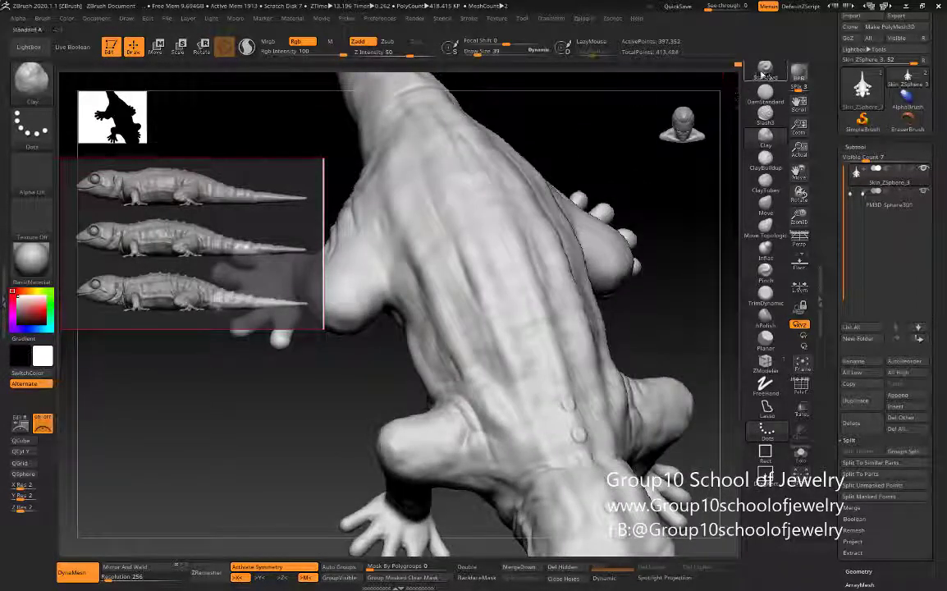
click(764, 70)
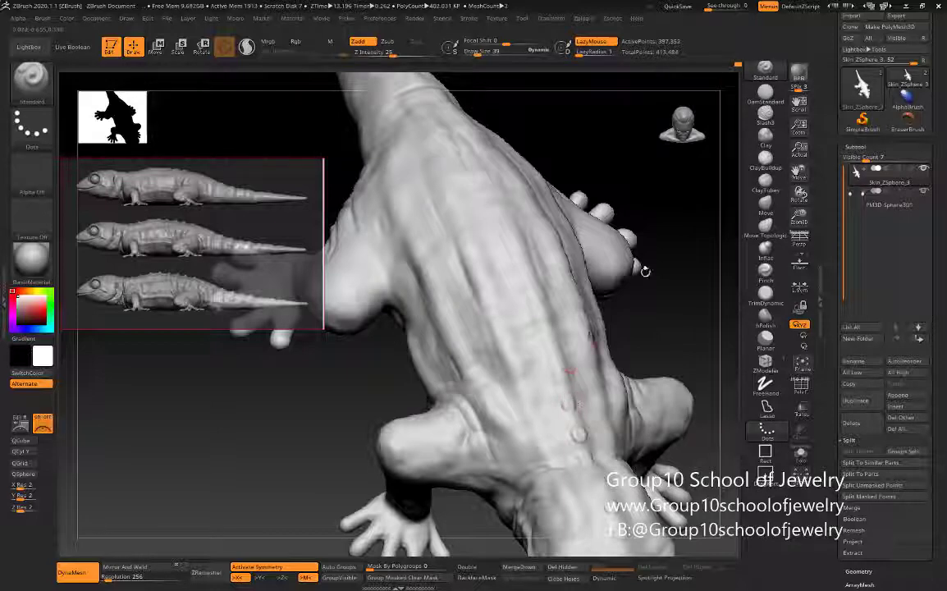
click(771, 156)
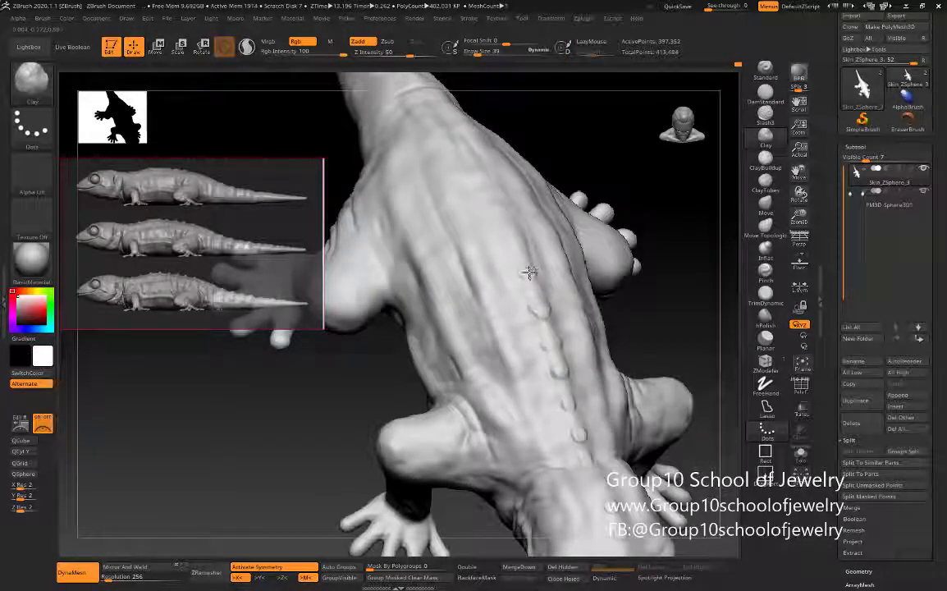
drag(533, 217, 497, 200)
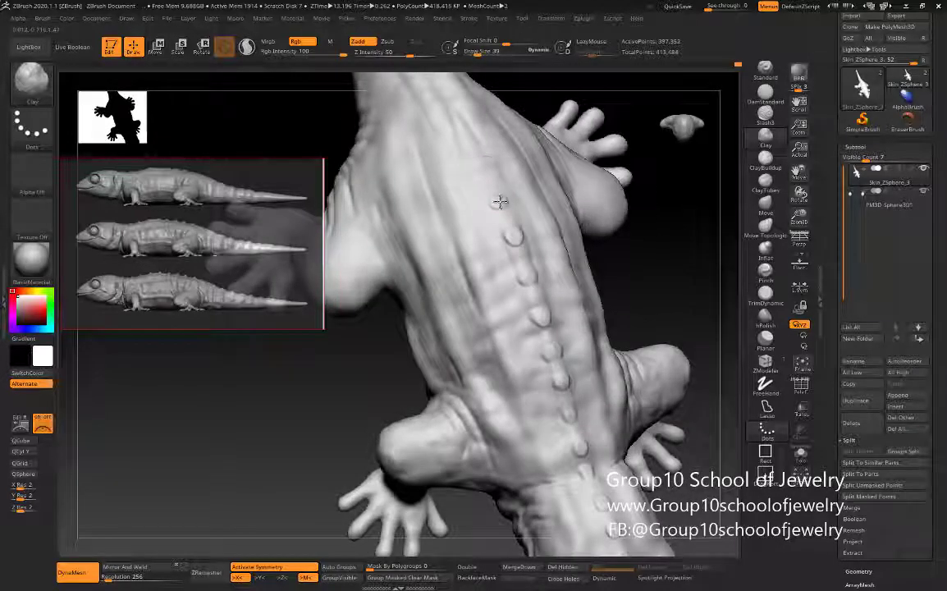
mouse_move(650, 269)
mouse_down()
mouse_move(456, 215)
mouse_move(442, 197)
mouse_move(523, 188)
mouse_move(433, 232)
mouse_move(437, 251)
mouse_move(430, 228)
mouse_up()
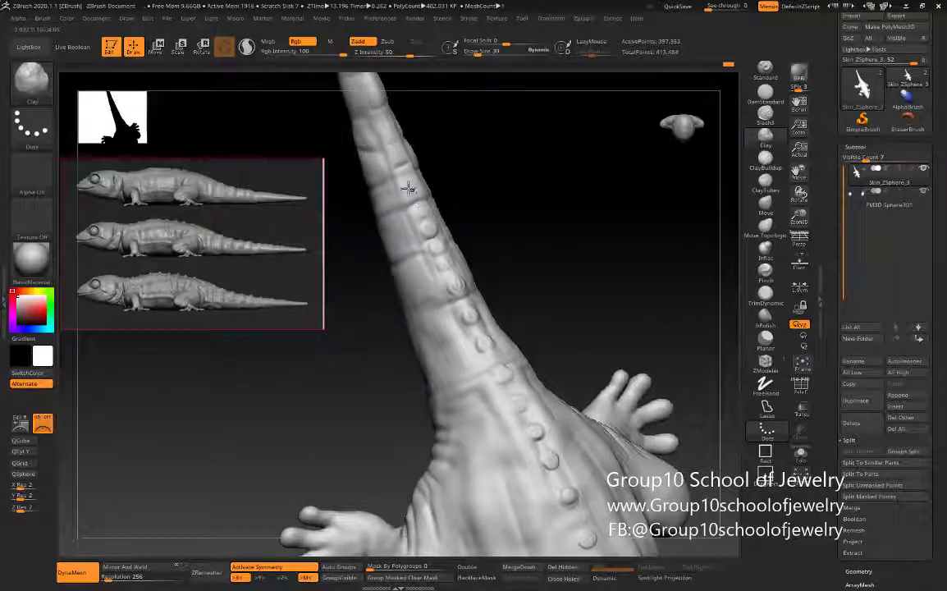
Step: Select the Inflat brush with colour painting off and sculpt strength 10
drag(413, 141, 416, 212)
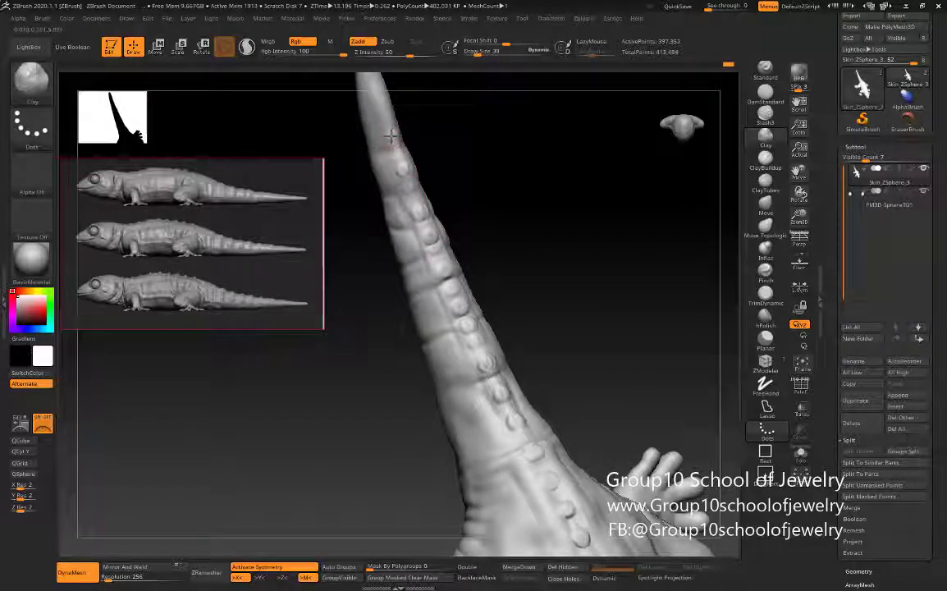
click(768, 250)
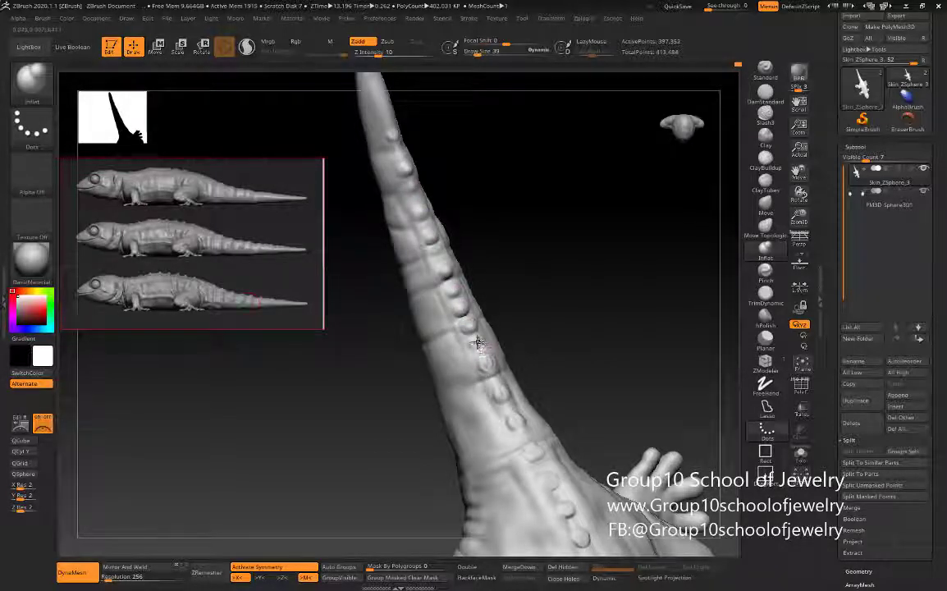
mouse_move(526, 321)
mouse_down()
mouse_move(572, 310)
mouse_move(487, 317)
mouse_up()
mouse_move(533, 386)
mouse_down()
mouse_move(583, 329)
mouse_move(539, 393)
mouse_up()
drag(609, 302, 508, 384)
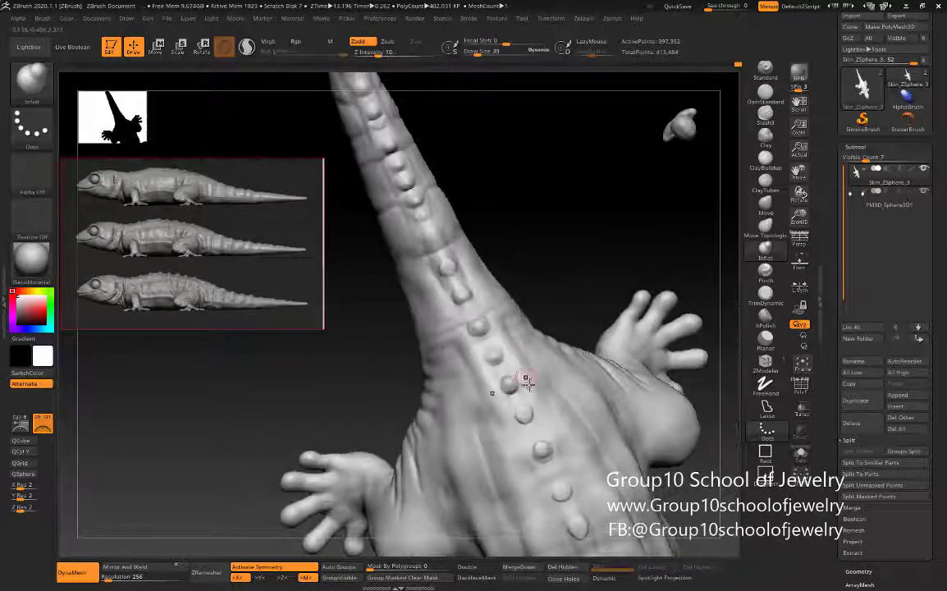
drag(609, 377, 429, 234)
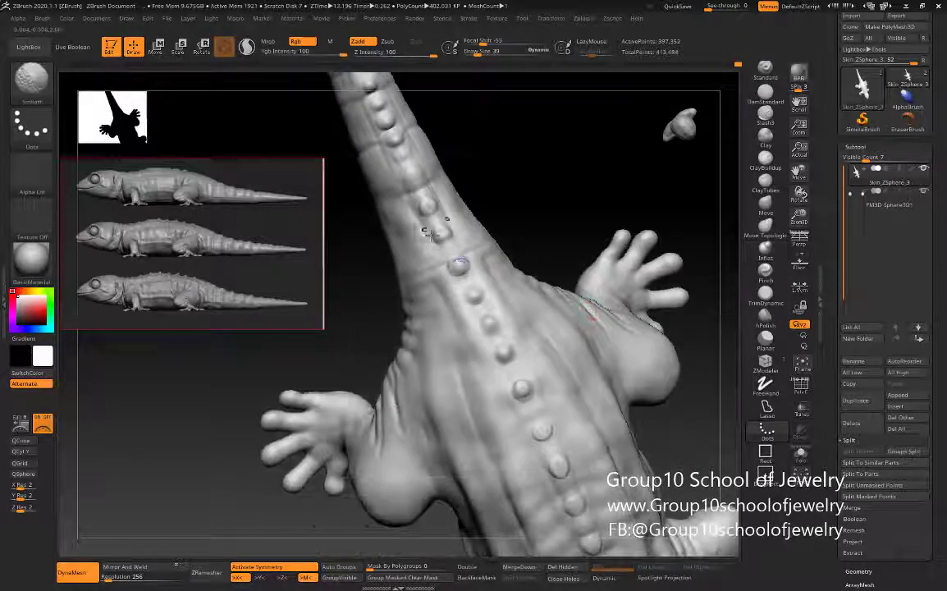
key(b)
key(i)
key(n)
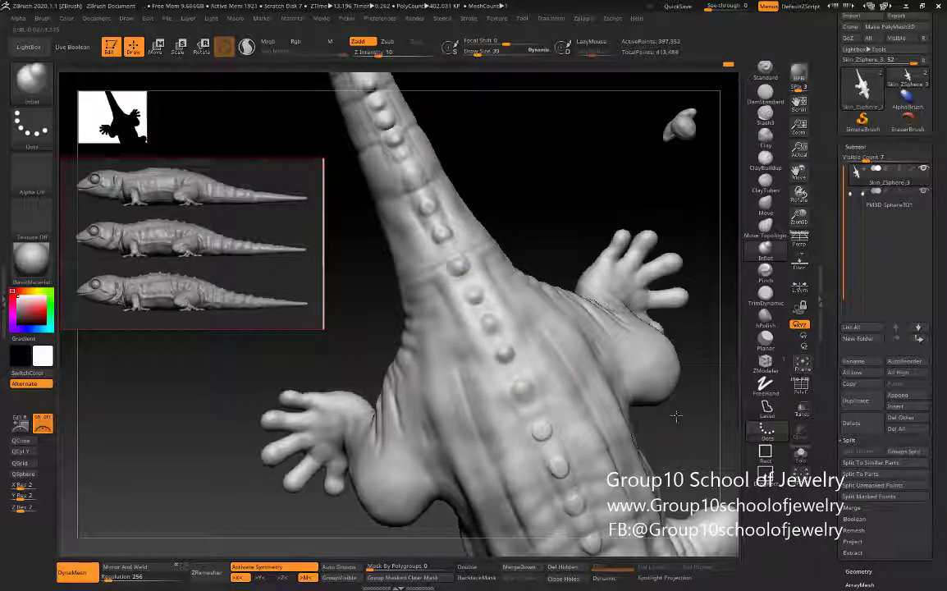
Step: Dab bead-like bumps along the lizard's spine and back
drag(518, 390, 539, 428)
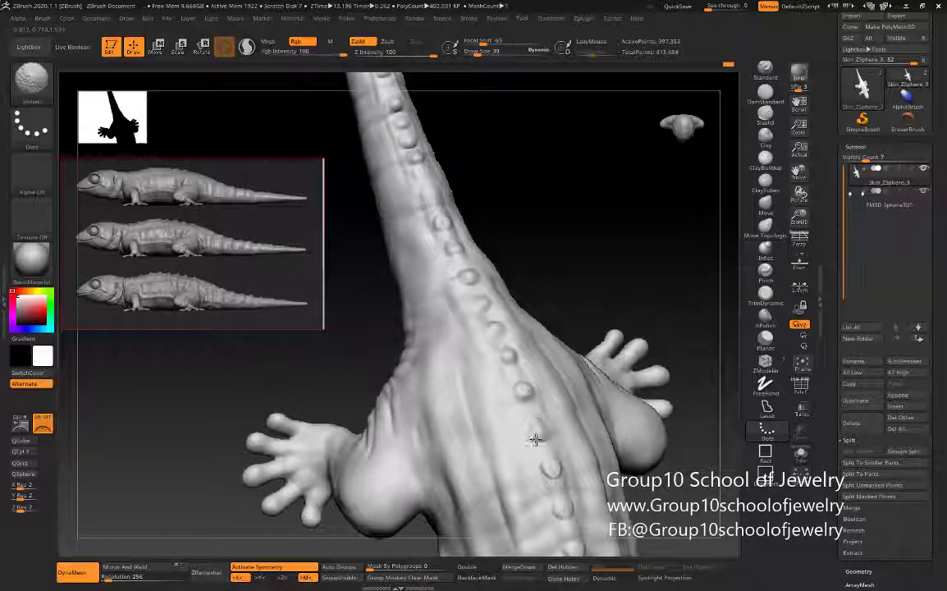
drag(496, 428, 590, 417)
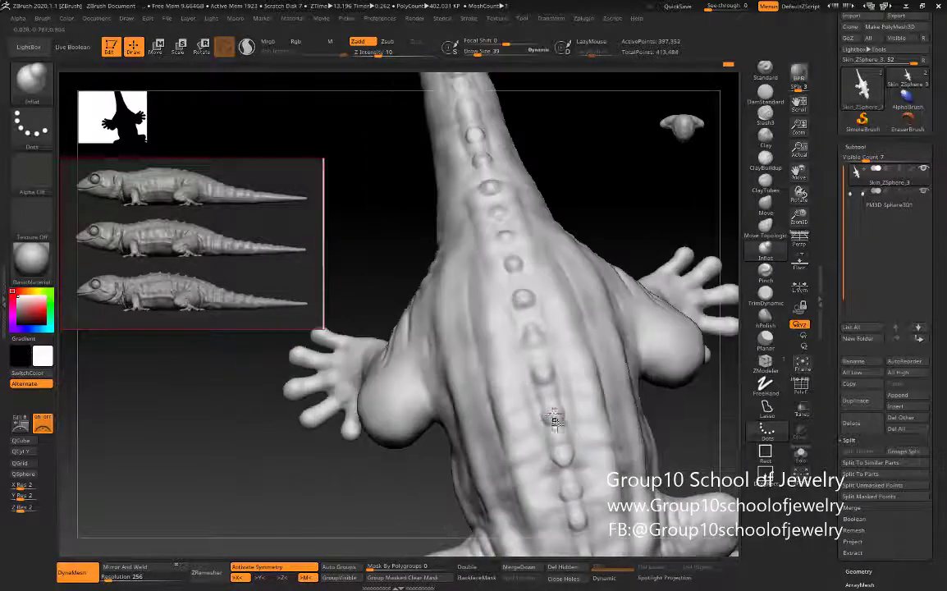
key(shift)
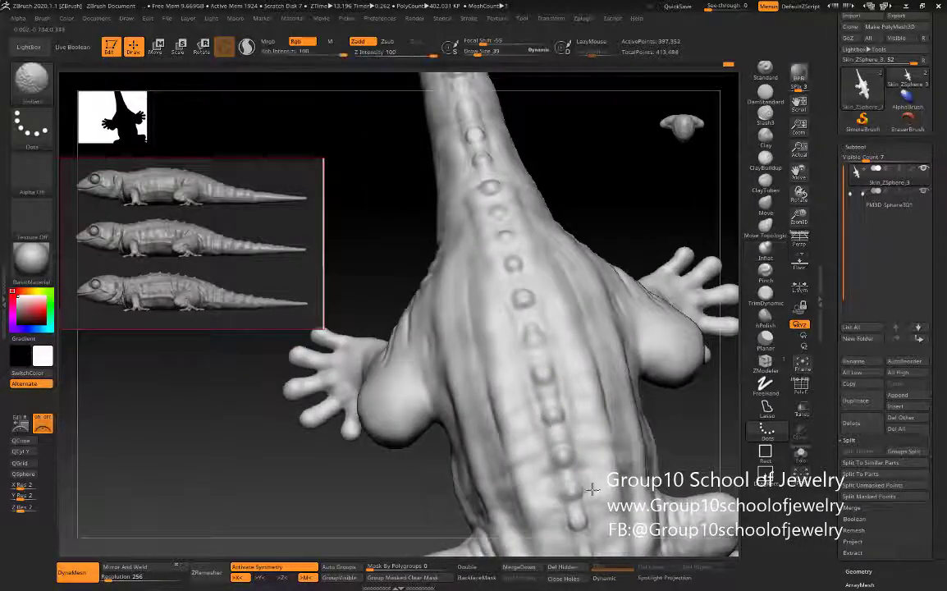
drag(592, 489, 577, 425)
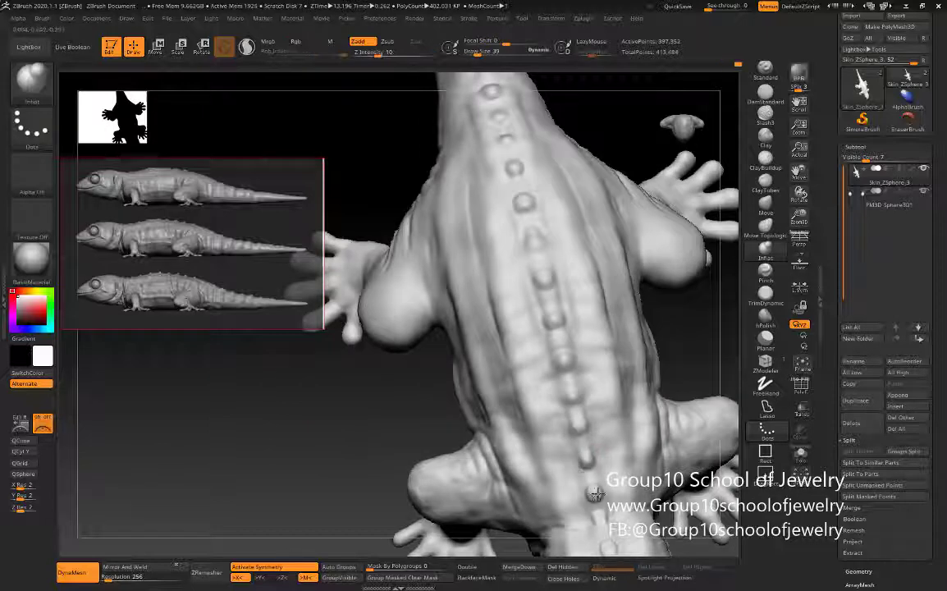
mouse_move(591, 467)
mouse_down()
mouse_move(592, 432)
mouse_move(511, 507)
mouse_move(610, 305)
mouse_up()
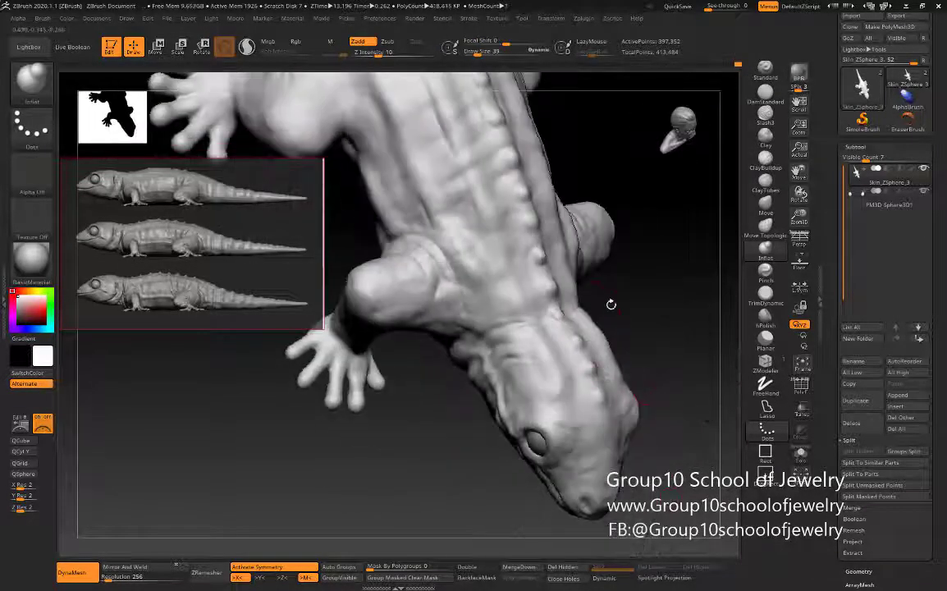
mouse_move(684, 367)
mouse_down()
mouse_move(505, 381)
mouse_move(477, 370)
mouse_up()
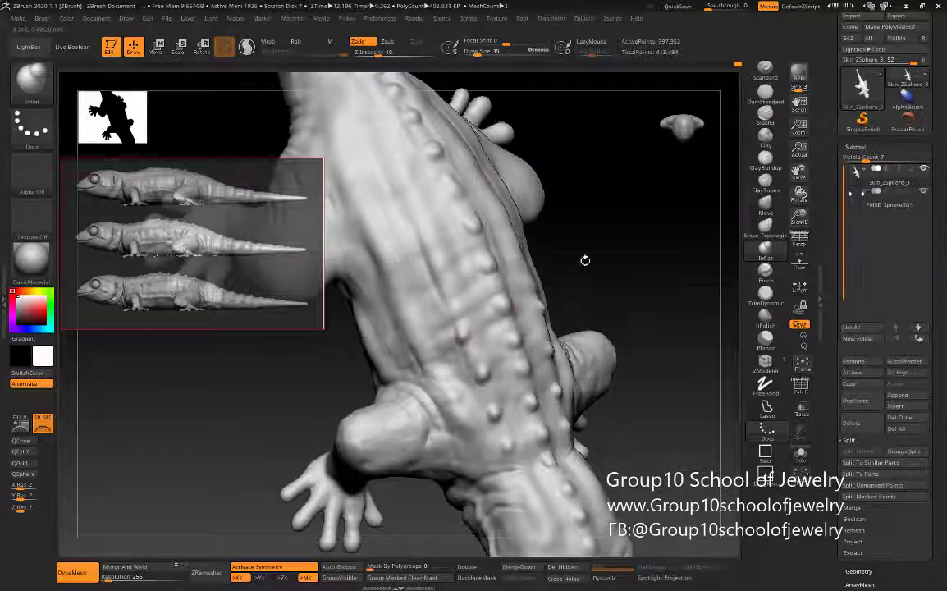
drag(585, 260, 465, 391)
mouse_move(509, 330)
mouse_down()
mouse_move(508, 430)
mouse_move(461, 378)
mouse_up()
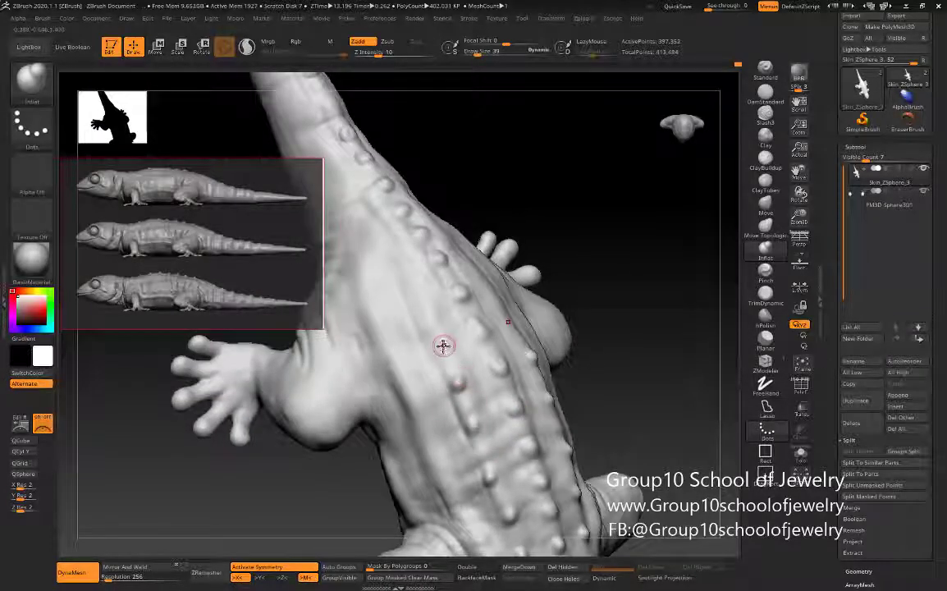
drag(430, 313, 412, 304)
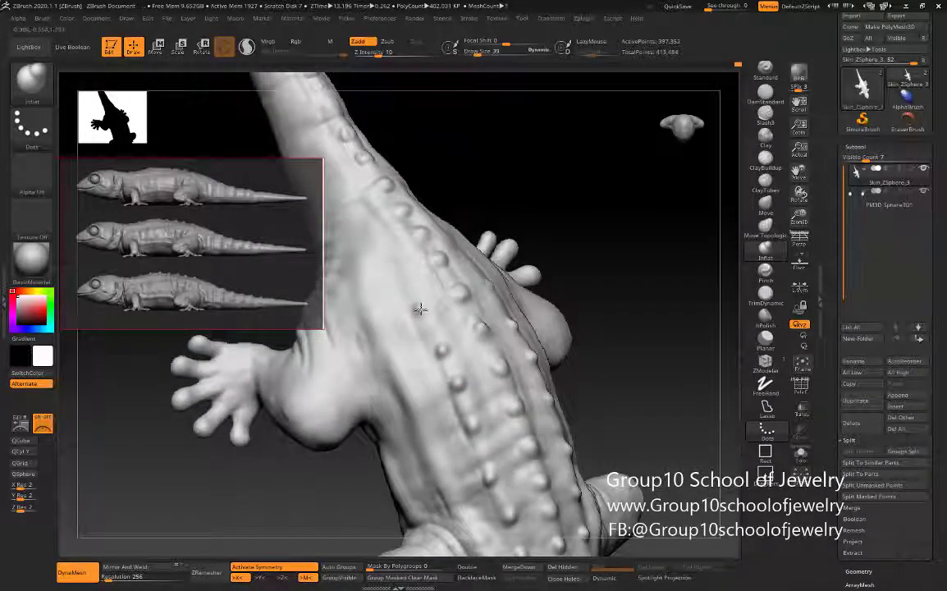
Step: Continue raising bumps along the flanks, front leg area and sides of the tail
mouse_move(419, 308)
right_down()
mouse_move(598, 395)
mouse_move(603, 406)
mouse_move(577, 391)
mouse_move(499, 449)
right_up()
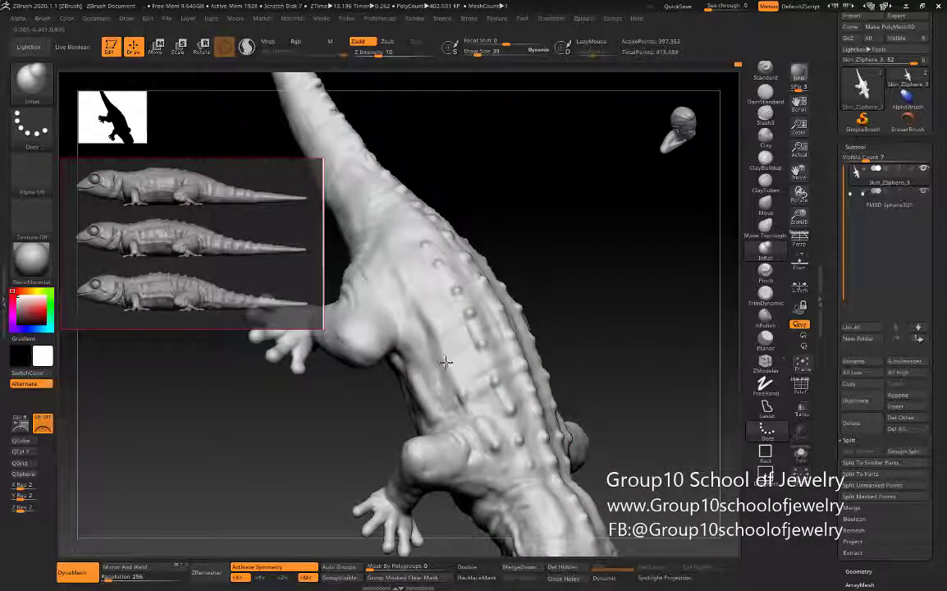
mouse_move(476, 289)
alt+right_down()
mouse_move(623, 342)
mouse_move(424, 350)
alt+right_up()
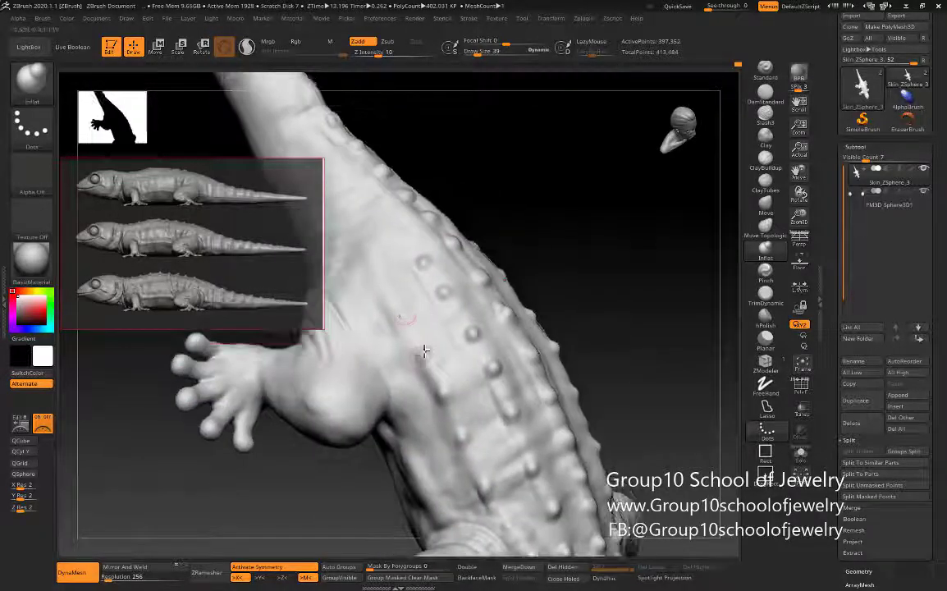
right_drag(389, 276, 405, 354)
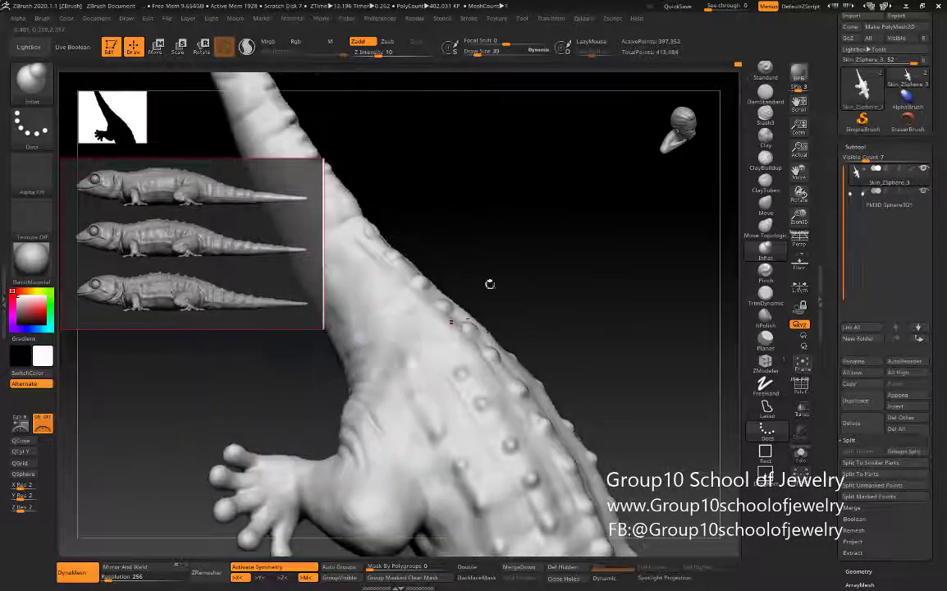
right_drag(490, 284, 458, 425)
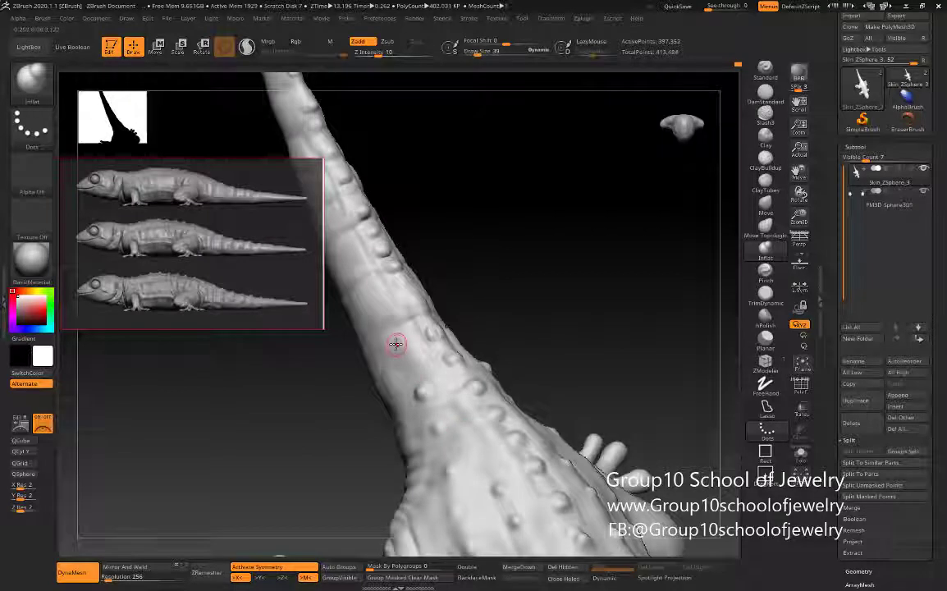
mouse_move(396, 341)
right_down()
mouse_move(422, 398)
mouse_move(533, 355)
mouse_move(409, 383)
right_up()
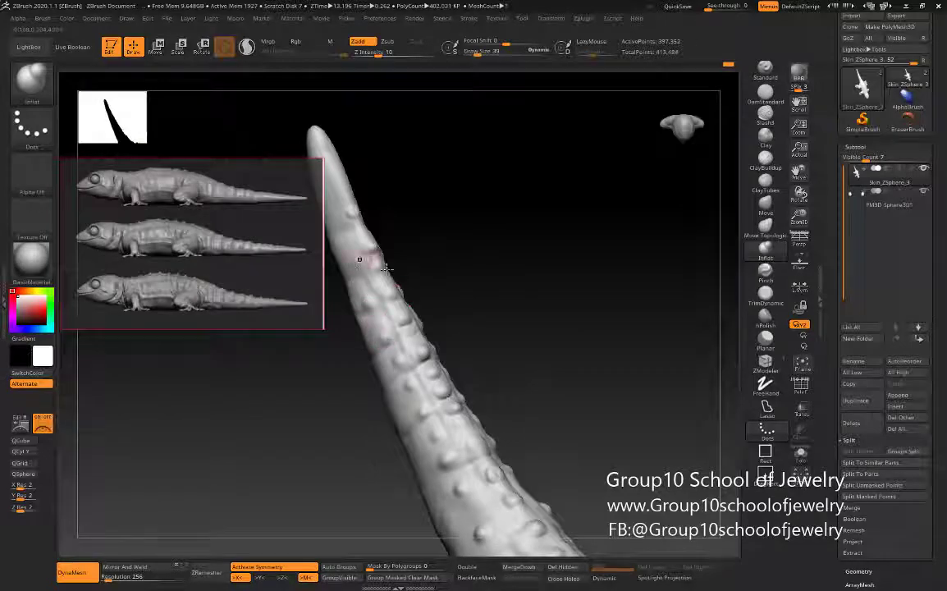
mouse_move(385, 268)
right_down()
mouse_move(462, 300)
mouse_move(593, 310)
right_up()
drag(375, 479, 394, 476)
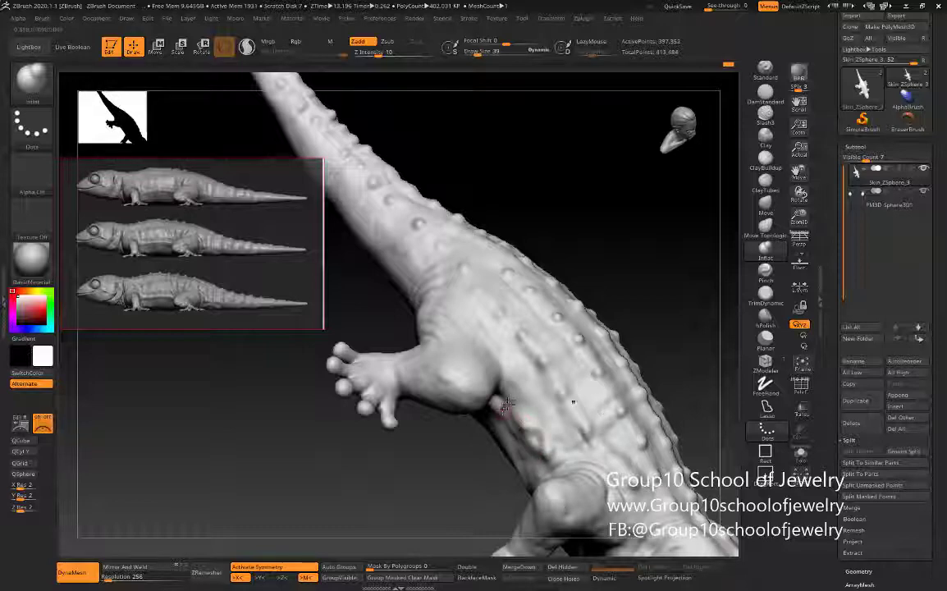
drag(446, 499, 525, 443)
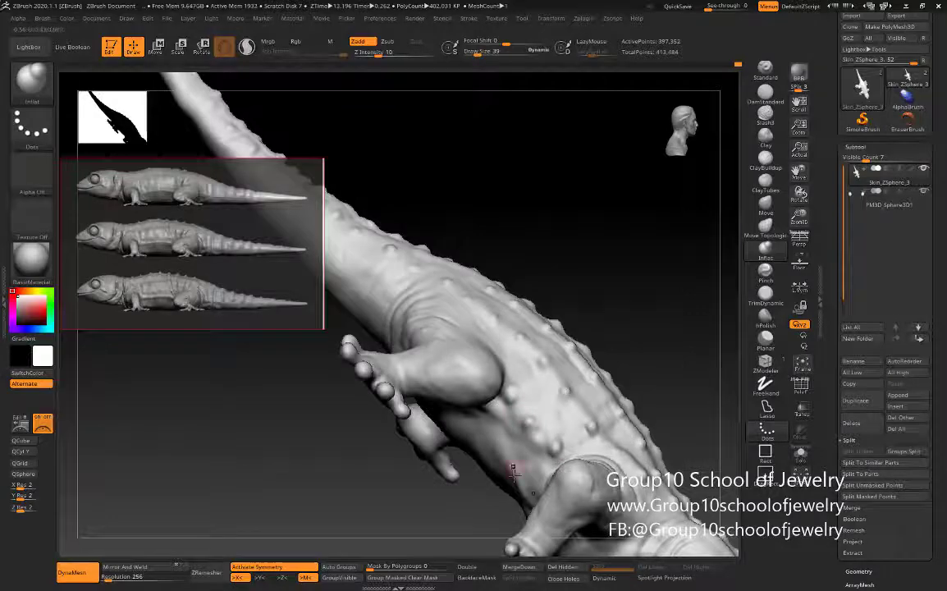
mouse_move(468, 427)
mouse_down()
mouse_move(661, 345)
mouse_move(645, 317)
mouse_move(692, 421)
mouse_move(686, 240)
mouse_move(646, 441)
mouse_up()
Step: Switch to the Standard brush with LazyMouse on and Z Intensity 25
key(b)
key(s)
key(t)
Step: Orbit around the lizard's underside and bumpy back, then switch to smoothing
drag(570, 417, 560, 387)
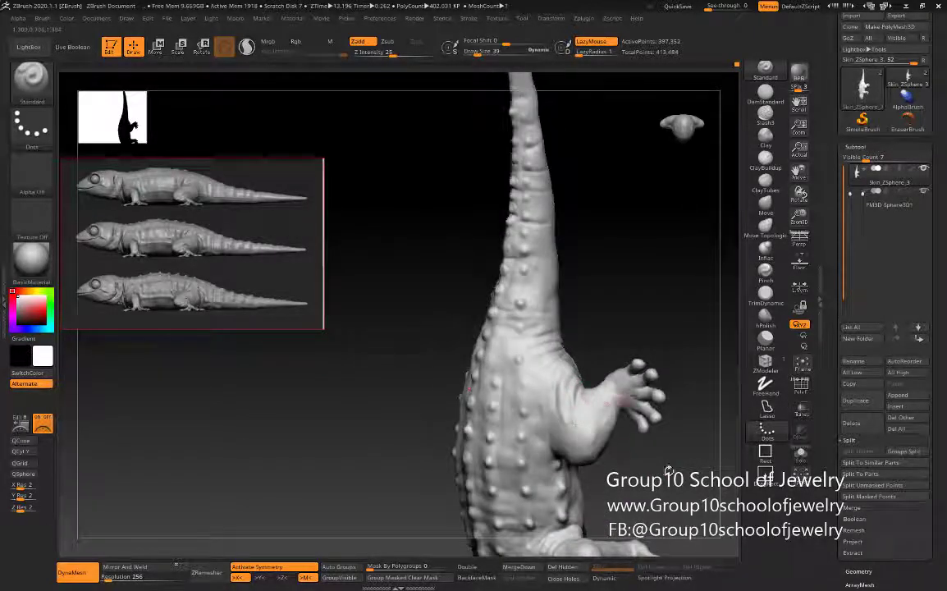
mouse_move(667, 470)
mouse_down()
mouse_move(560, 434)
mouse_move(552, 394)
mouse_up()
mouse_move(613, 310)
mouse_down()
mouse_move(461, 376)
mouse_move(535, 372)
mouse_move(636, 392)
mouse_move(566, 395)
mouse_up()
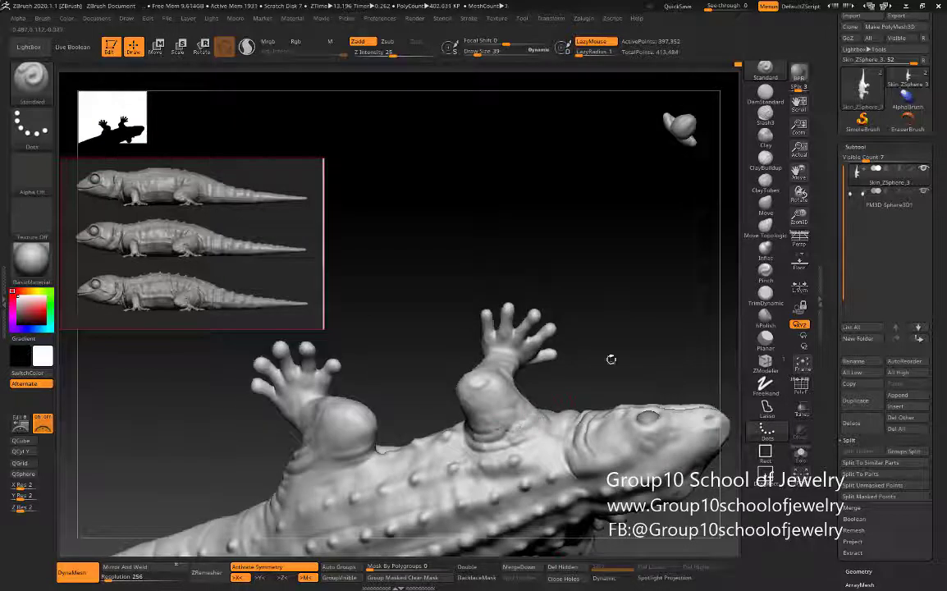
drag(611, 359, 480, 337)
mouse_move(566, 437)
mouse_down()
mouse_move(556, 409)
mouse_move(581, 419)
mouse_move(611, 399)
mouse_up()
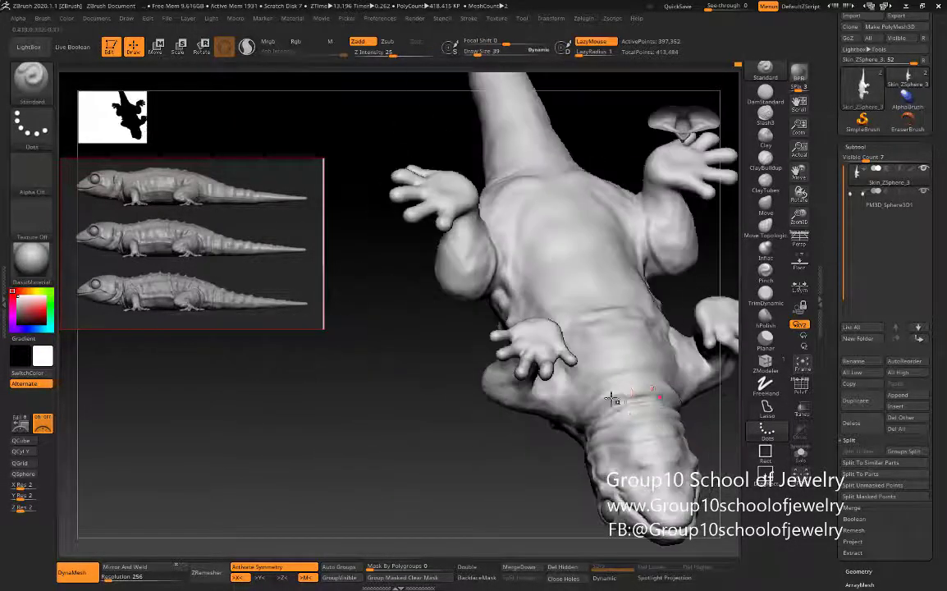
mouse_move(526, 487)
mouse_down()
mouse_move(590, 429)
mouse_move(538, 431)
mouse_move(670, 309)
mouse_move(561, 442)
mouse_up()
mouse_move(350, 516)
mouse_down()
mouse_move(574, 332)
mouse_move(613, 273)
mouse_move(659, 298)
mouse_move(546, 386)
mouse_move(533, 384)
mouse_move(619, 382)
mouse_move(661, 408)
mouse_move(659, 430)
mouse_move(453, 468)
mouse_move(574, 402)
mouse_up()
key(shift)
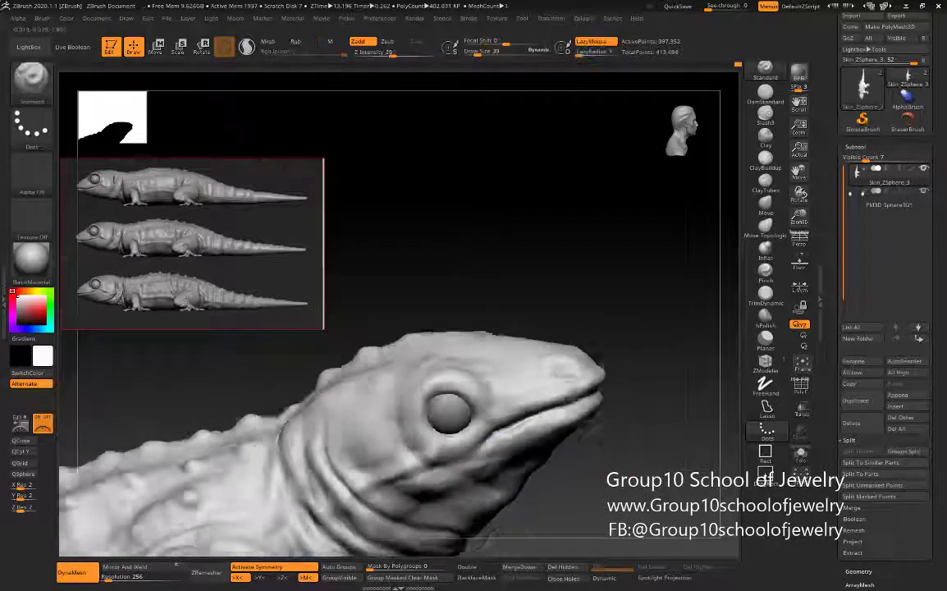
Step: Push the lizard's head and jaw into shape with the Move brush, adjusting brush size
mouse_move(630, 392)
alt+mouse_down()
mouse_move(571, 457)
mouse_move(320, 410)
alt+mouse_up()
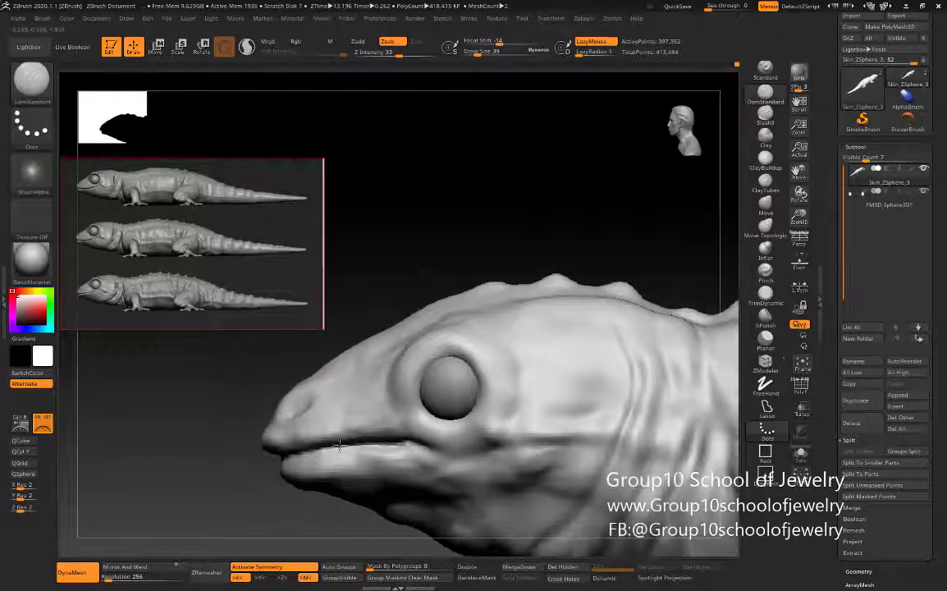
mouse_move(375, 252)
mouse_down()
mouse_move(271, 507)
mouse_move(315, 450)
mouse_up()
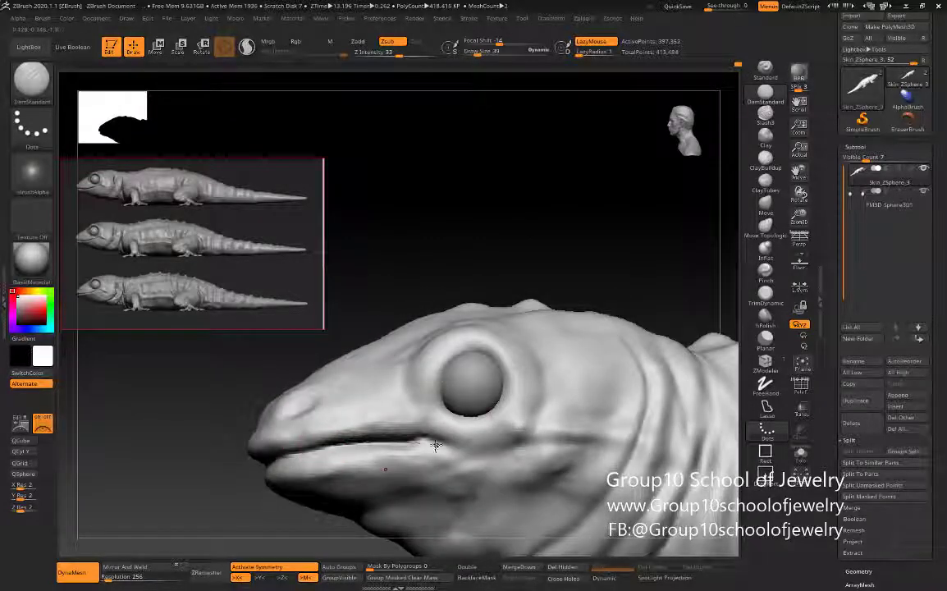
drag(209, 460, 228, 416)
key(s)
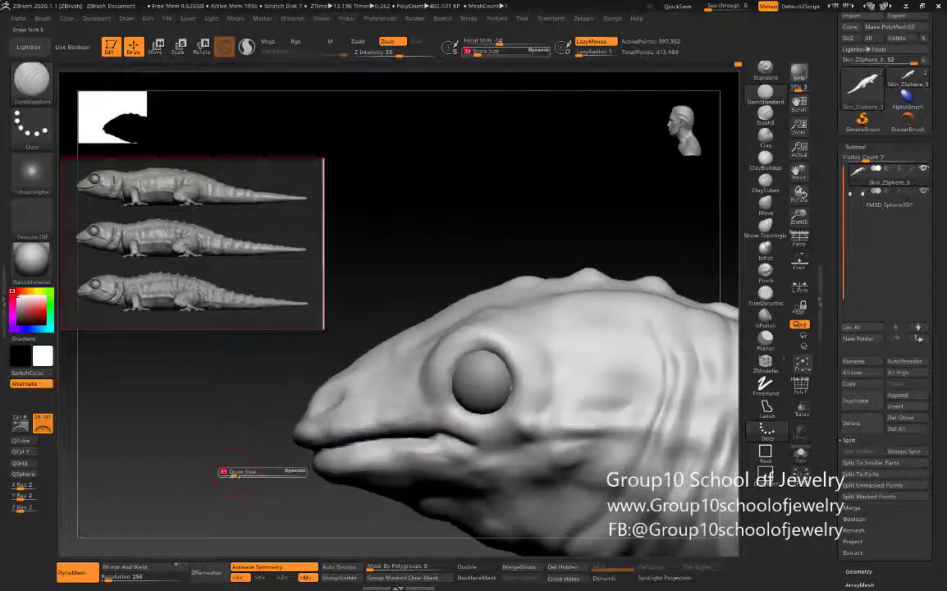
click(765, 212)
mouse_move(246, 459)
mouse_down()
mouse_move(236, 473)
mouse_move(221, 464)
mouse_move(201, 479)
mouse_up()
key(s)
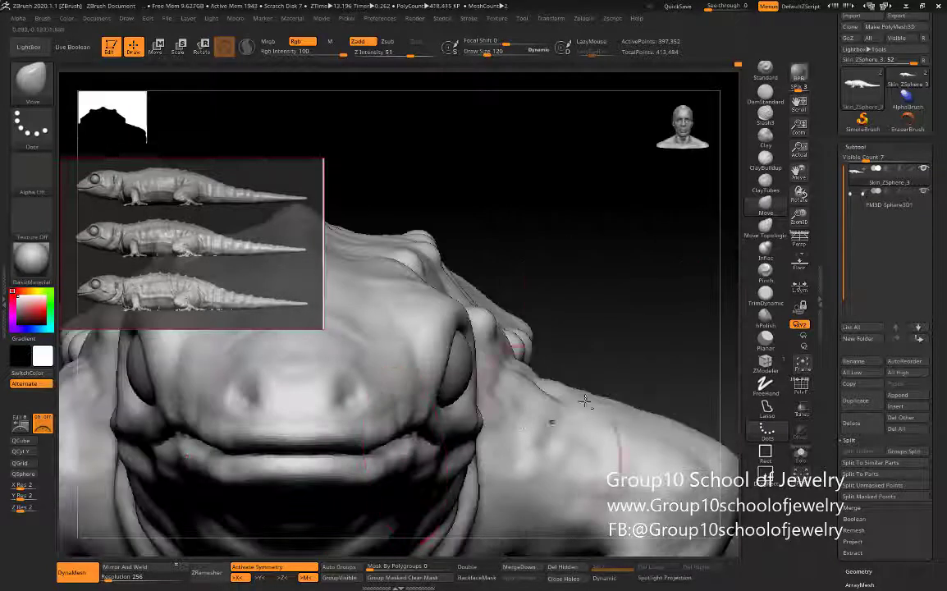
drag(324, 463, 194, 497)
Step: Set the brush size to 29 and carve nostrils into the top and front of the snout
key(s)
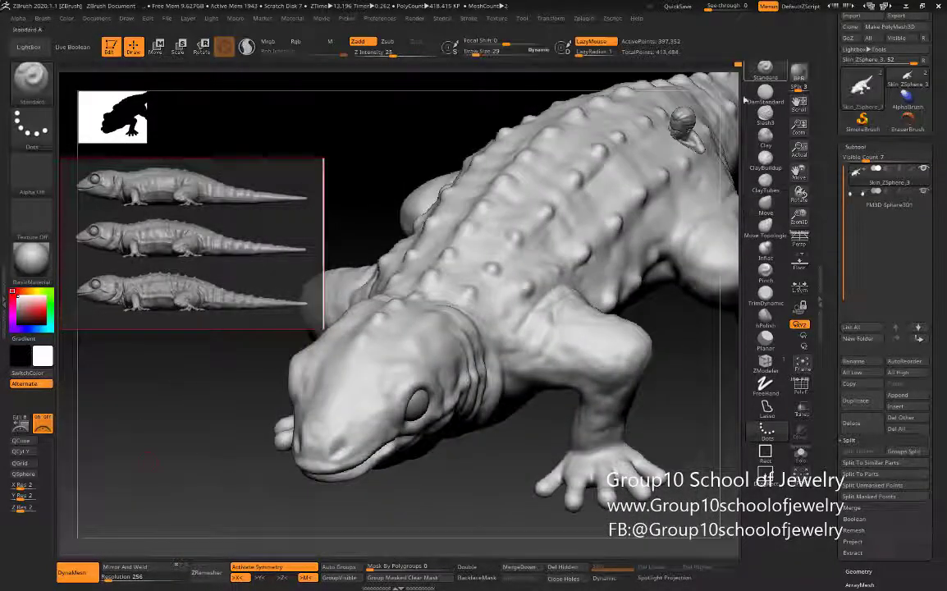
drag(213, 447, 260, 453)
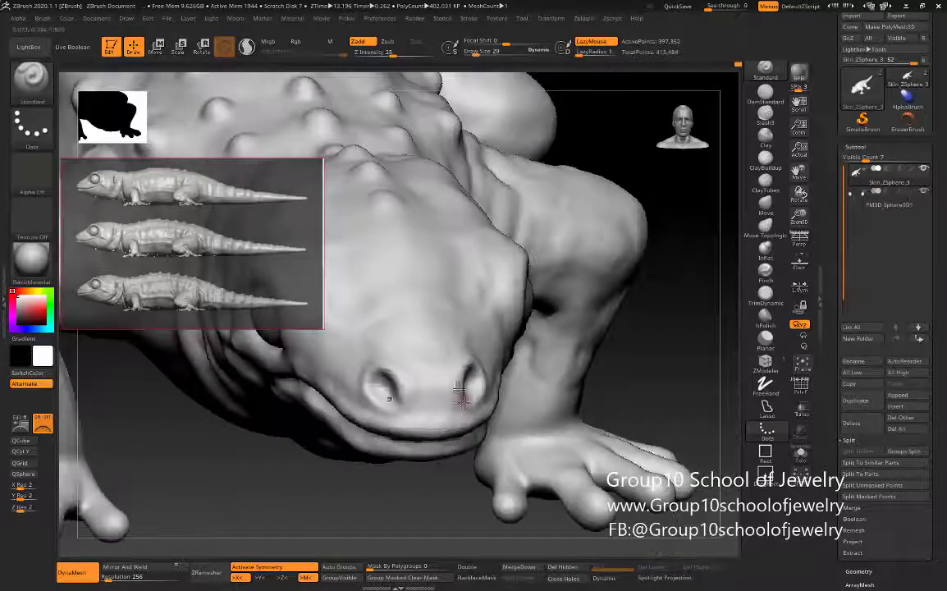
mouse_move(464, 398)
mouse_down()
mouse_move(650, 393)
mouse_move(486, 332)
mouse_up()
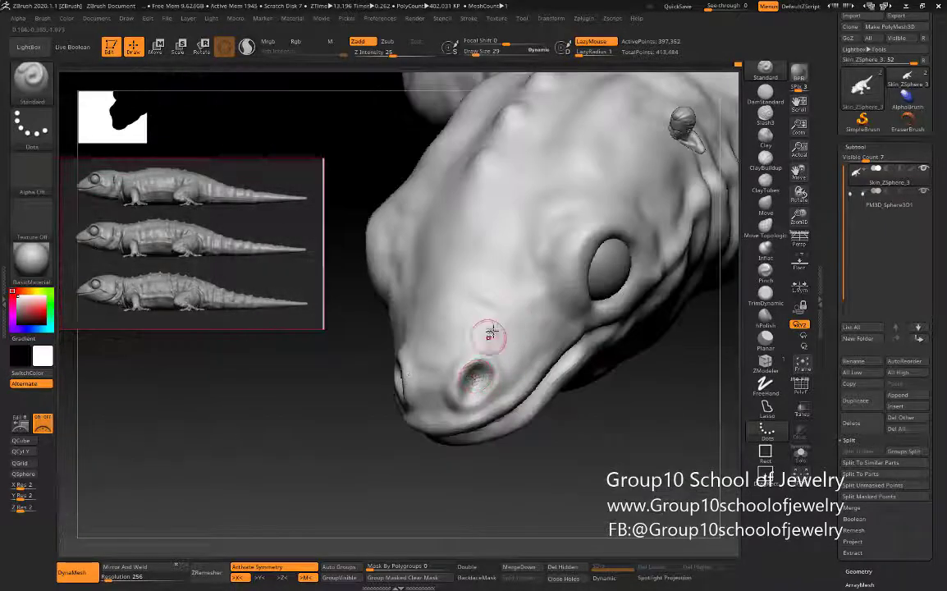
drag(312, 395, 436, 329)
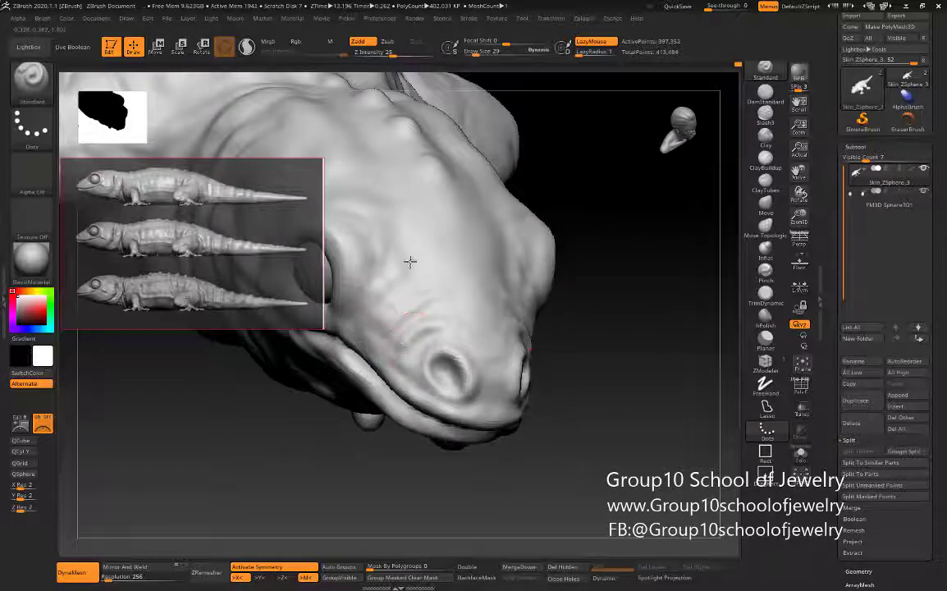
drag(613, 370, 401, 289)
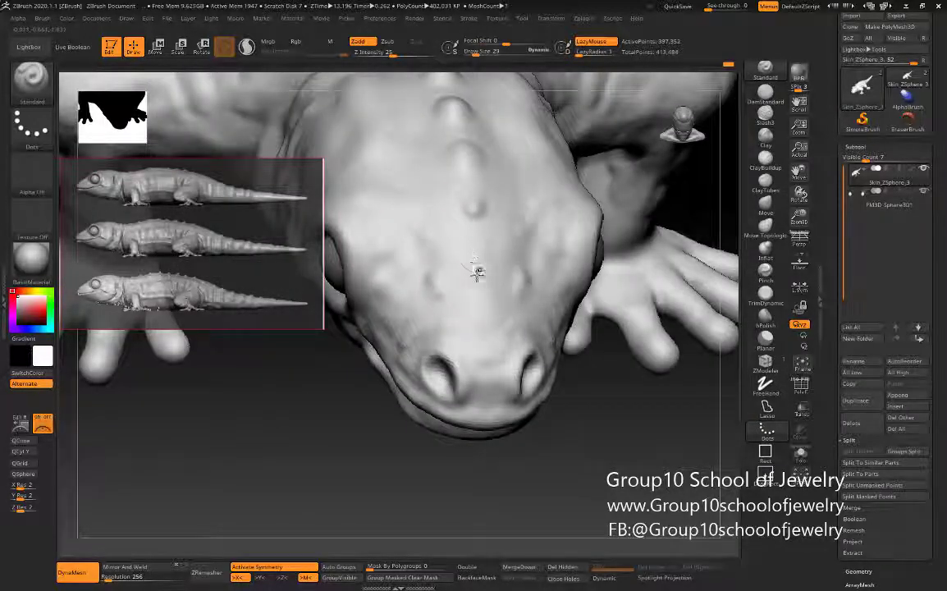
Step: Switch to the Standard brush with the B, S, T hotkeys
key(b)
key(s)
key(t)
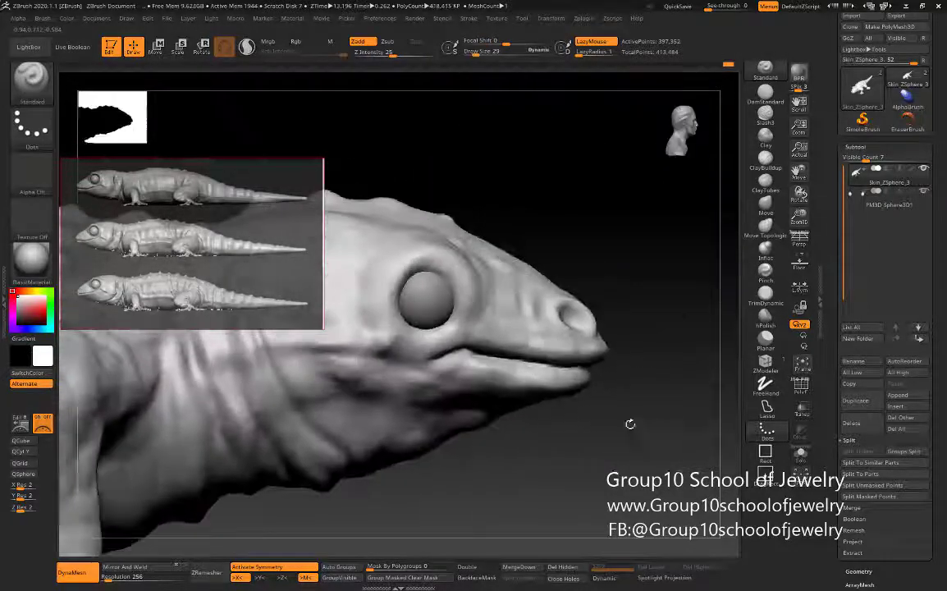
Step: Select the crease-carving brush and subdivide the mesh with Ctrl+D
drag(630, 424, 657, 445)
click(765, 90)
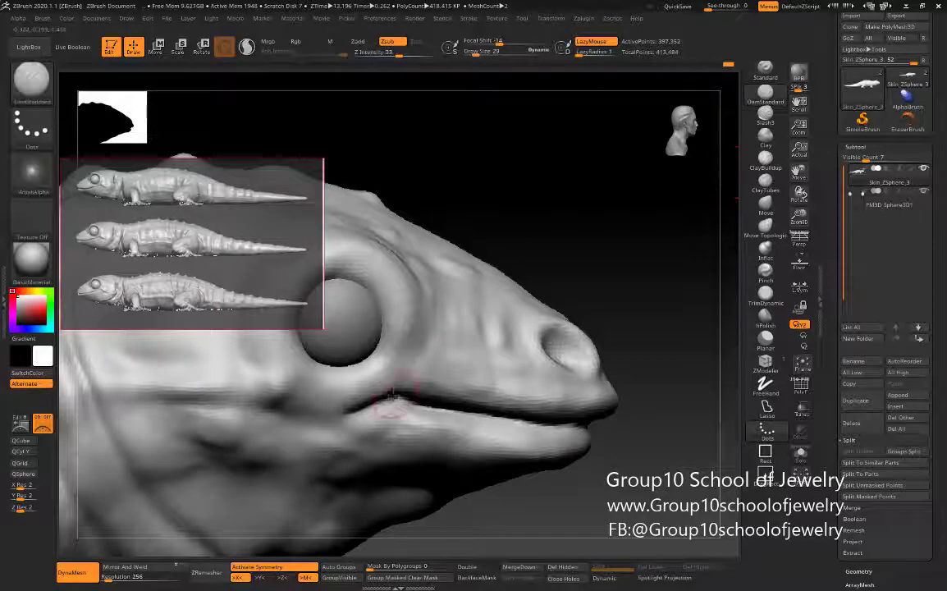
drag(621, 475, 421, 327)
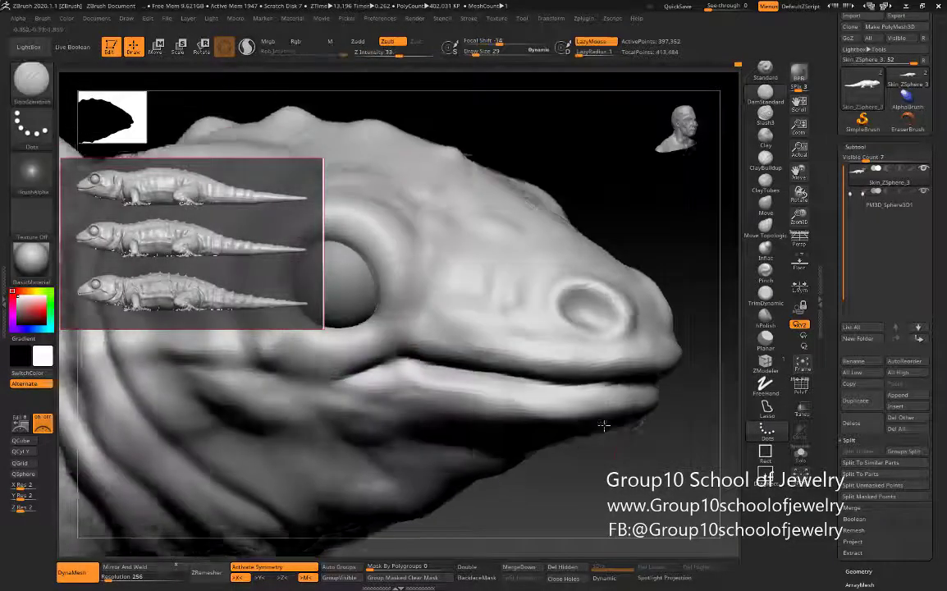
mouse_move(543, 444)
mouse_down()
mouse_move(628, 448)
mouse_move(592, 434)
mouse_up()
key(ctrl)
key(ctrl+d)
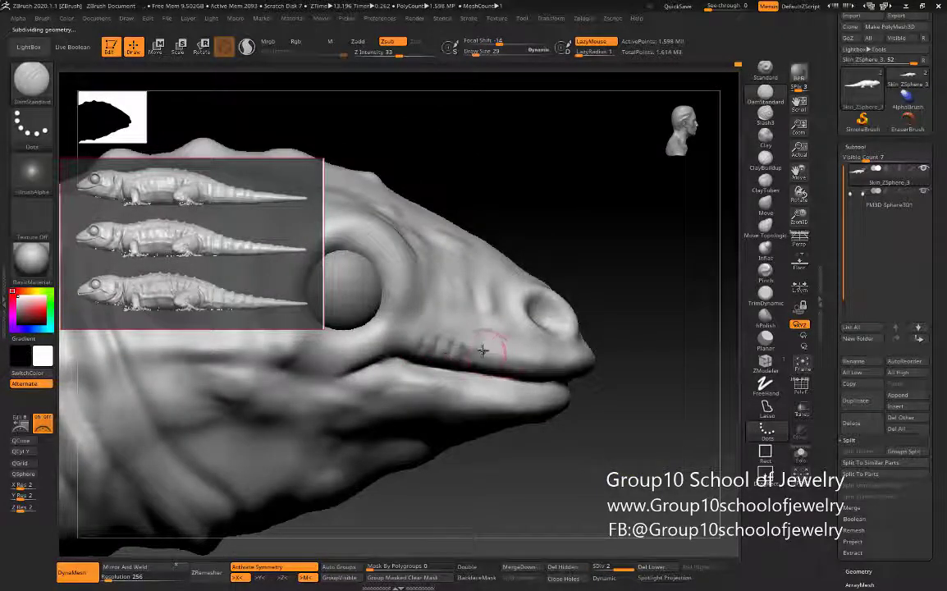
Step: Refine the lip line along the mouth, working around the eye and top of the head
drag(659, 425, 587, 367)
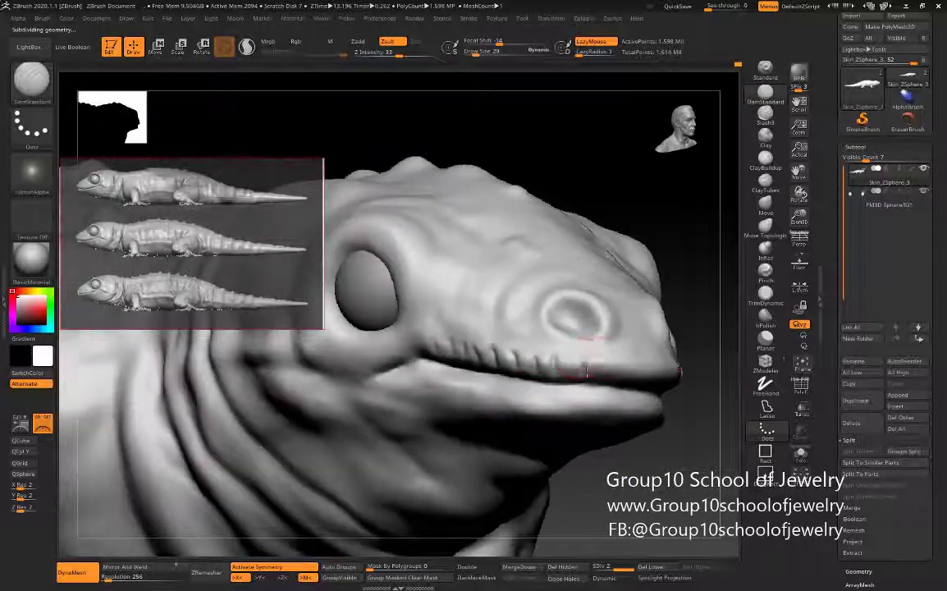
mouse_move(677, 403)
mouse_down()
mouse_move(602, 194)
mouse_move(676, 294)
mouse_move(658, 296)
mouse_up()
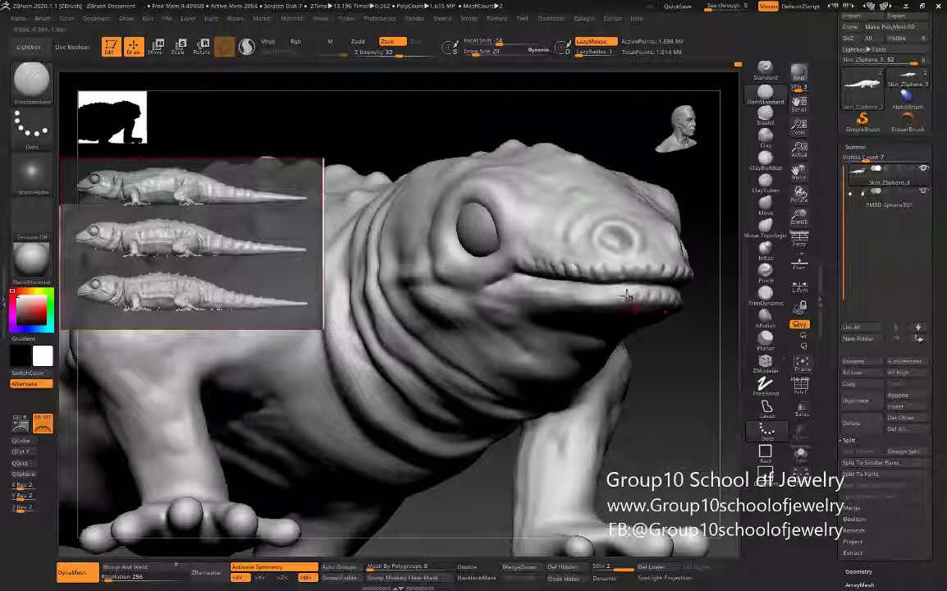
drag(694, 359, 579, 371)
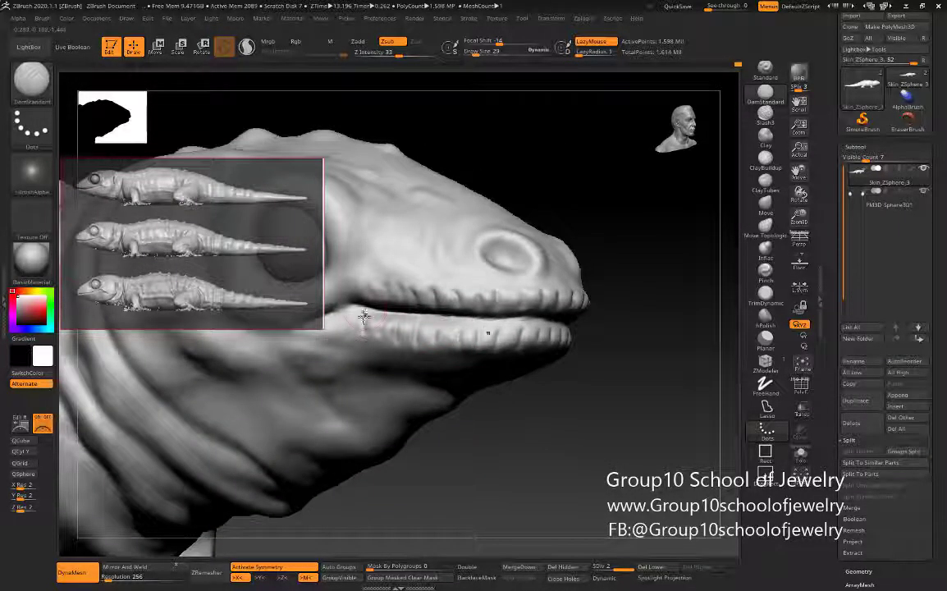
drag(343, 307, 415, 338)
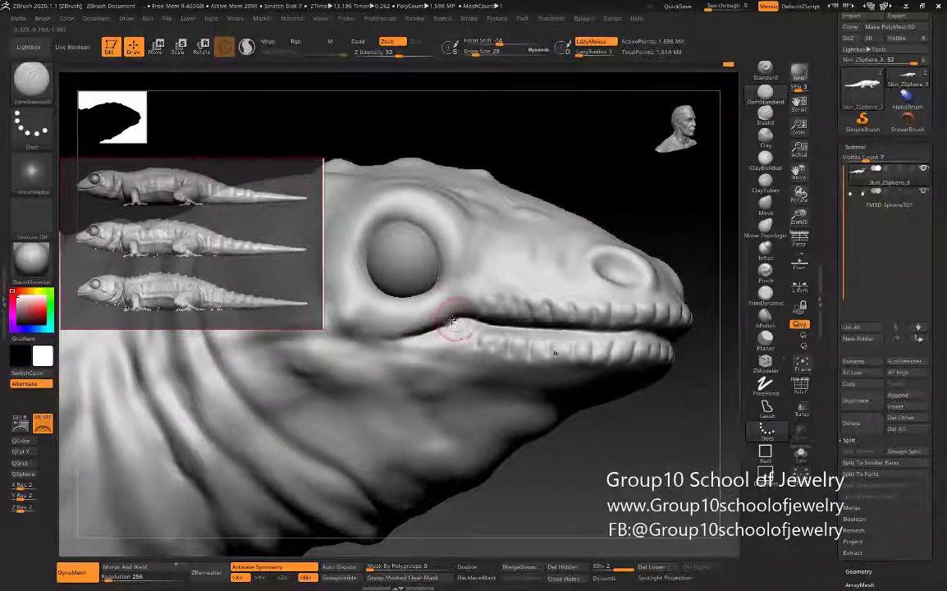
mouse_move(453, 323)
mouse_down()
mouse_move(600, 444)
mouse_move(517, 299)
mouse_up()
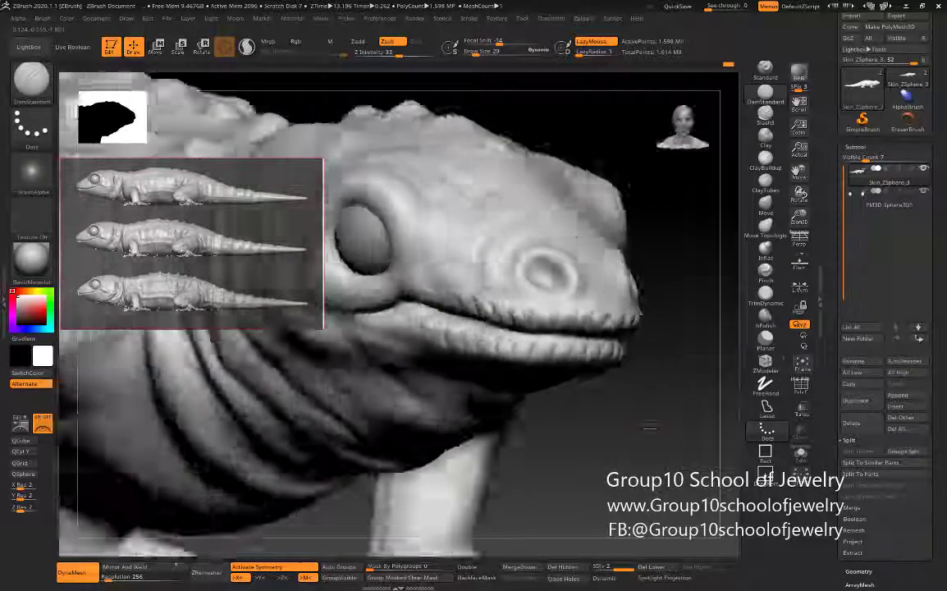
mouse_move(424, 307)
mouse_down()
mouse_move(664, 292)
mouse_move(574, 320)
mouse_move(552, 317)
mouse_move(676, 380)
mouse_move(589, 295)
mouse_up()
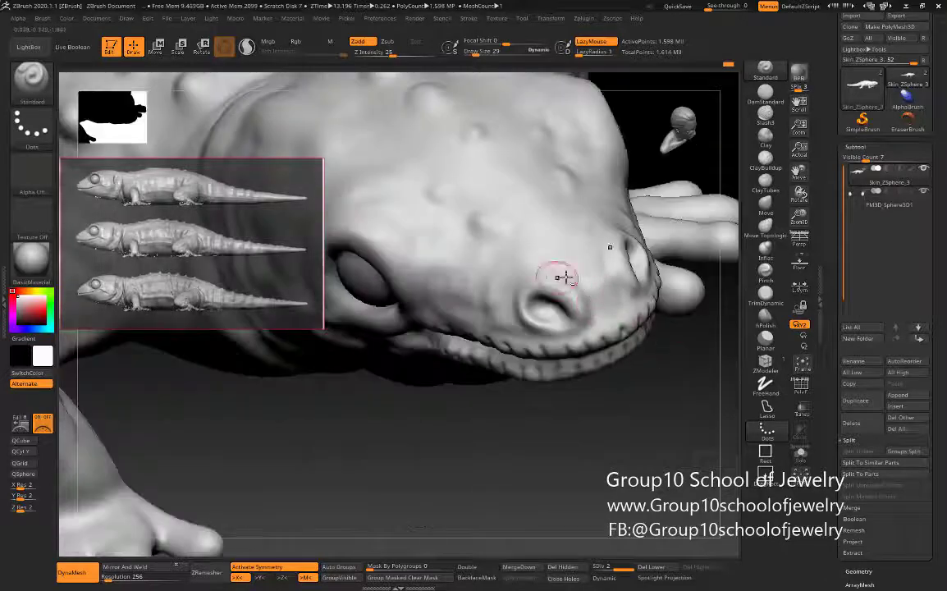
Step: Smooth the lips and snout around the mouth and nostril
key(b)
key(s)
key(t)
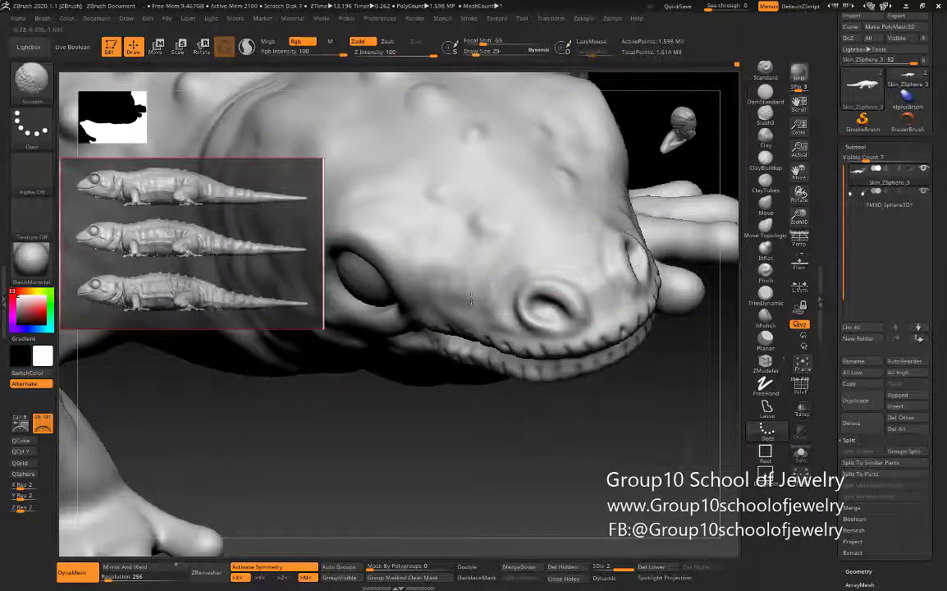
drag(602, 320, 523, 351)
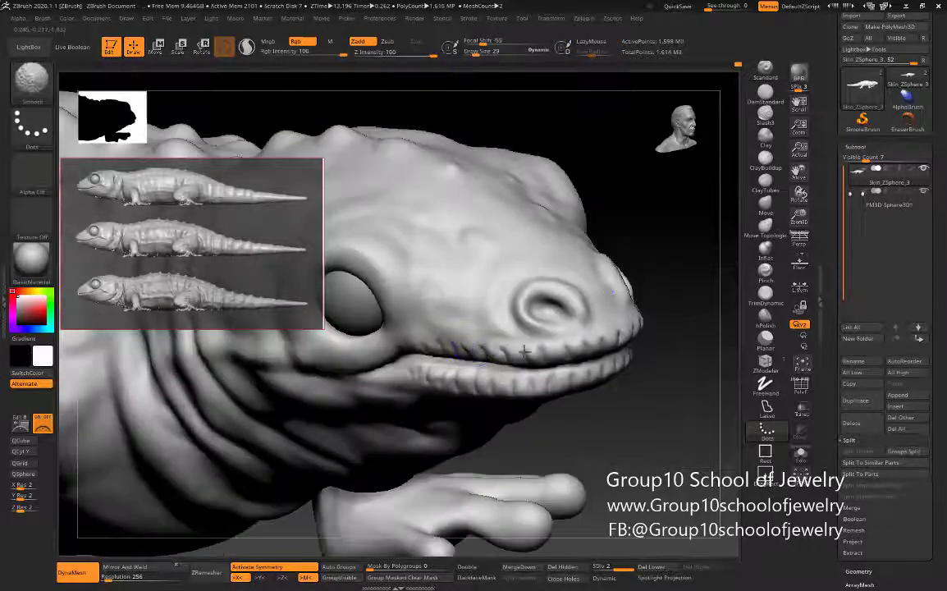
drag(629, 331, 575, 312)
mouse_move(543, 384)
mouse_down()
mouse_move(662, 391)
mouse_move(575, 345)
mouse_up()
mouse_move(491, 279)
shift+mouse_down()
mouse_move(327, 407)
mouse_move(359, 406)
mouse_move(211, 430)
mouse_move(539, 342)
mouse_move(549, 503)
mouse_move(460, 369)
mouse_move(391, 303)
shift+mouse_up()
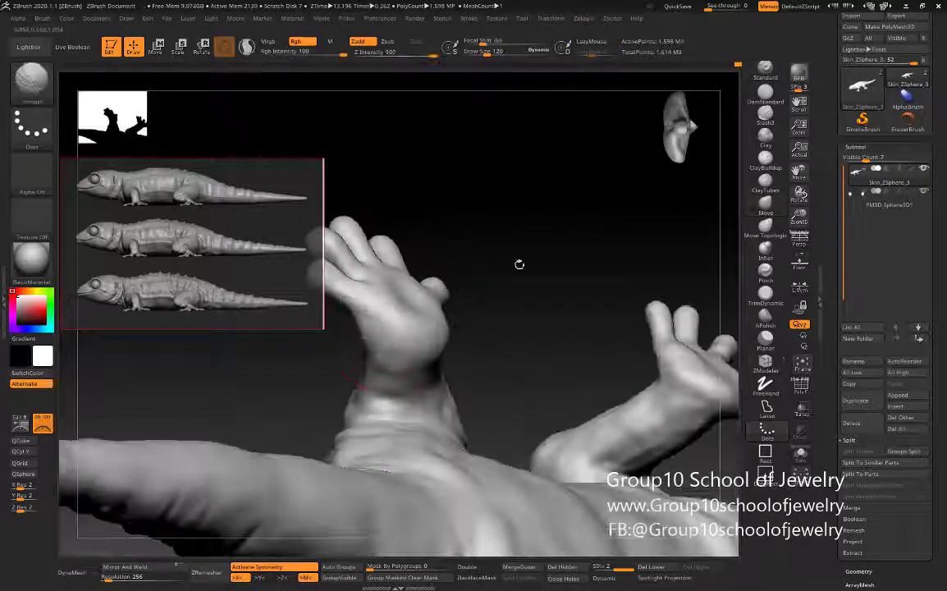
Step: Nudge the front hand into a new position with the Move brush
mouse_move(518, 264)
mouse_down()
mouse_move(393, 294)
mouse_move(546, 260)
mouse_move(689, 172)
mouse_up()
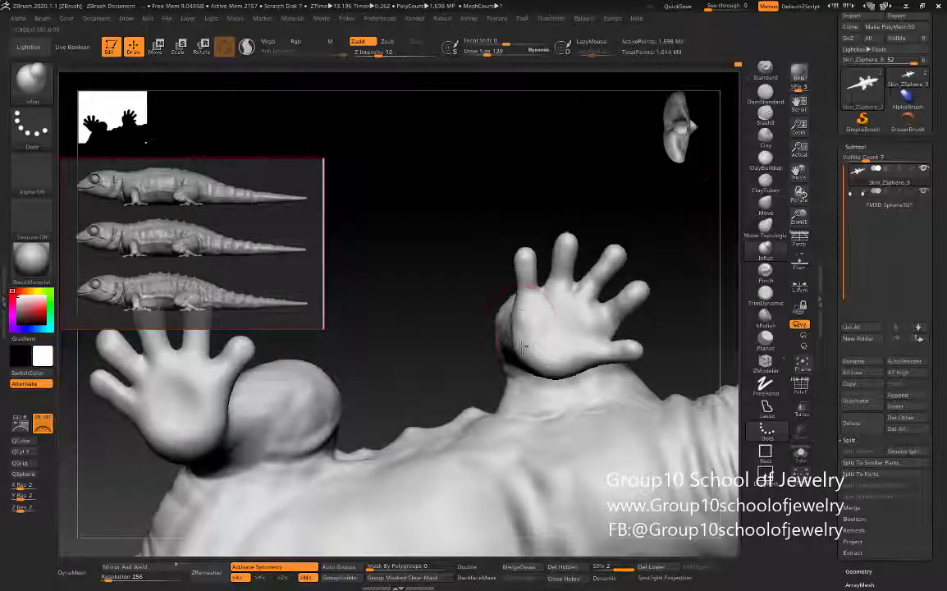
drag(520, 346, 514, 326)
click(763, 203)
mouse_move(673, 262)
mouse_down()
mouse_move(539, 344)
mouse_move(440, 274)
mouse_move(550, 365)
mouse_move(510, 341)
mouse_up()
Step: Check the hand up close, then subdivide the lizard to level 3 (about 6.4 million points)
mouse_move(662, 316)
mouse_down()
mouse_move(415, 360)
mouse_move(518, 345)
mouse_move(532, 399)
mouse_up()
mouse_move(521, 256)
mouse_down()
mouse_move(448, 209)
mouse_move(558, 296)
mouse_up()
mouse_move(465, 418)
mouse_down()
mouse_move(423, 360)
mouse_move(492, 355)
mouse_move(522, 440)
mouse_move(596, 404)
mouse_move(529, 245)
mouse_move(476, 190)
mouse_move(452, 201)
mouse_move(433, 177)
mouse_move(438, 189)
mouse_up()
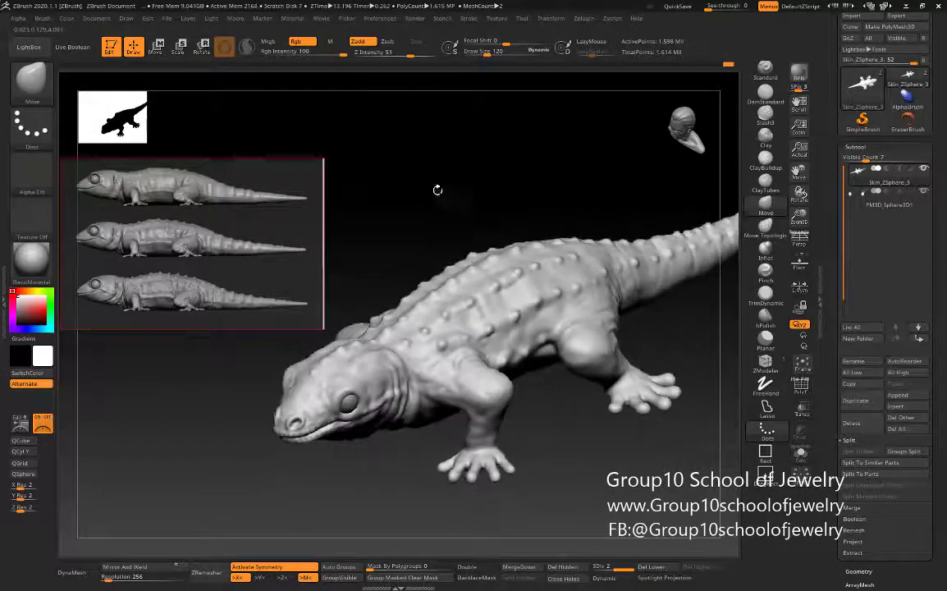
key(ctrl+d)
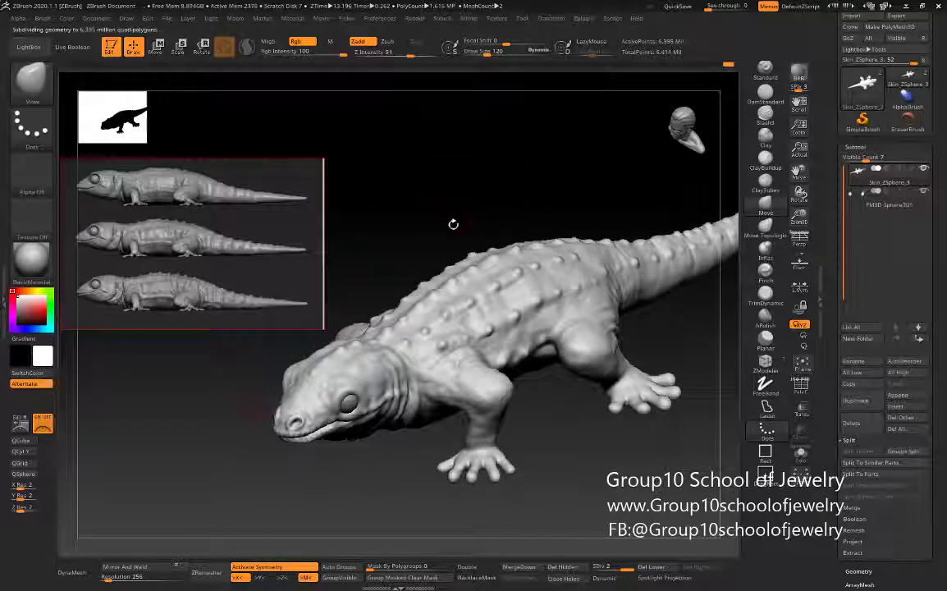
Step: Shrink the brush draw size to 84 and reorient the lizard
key(s)
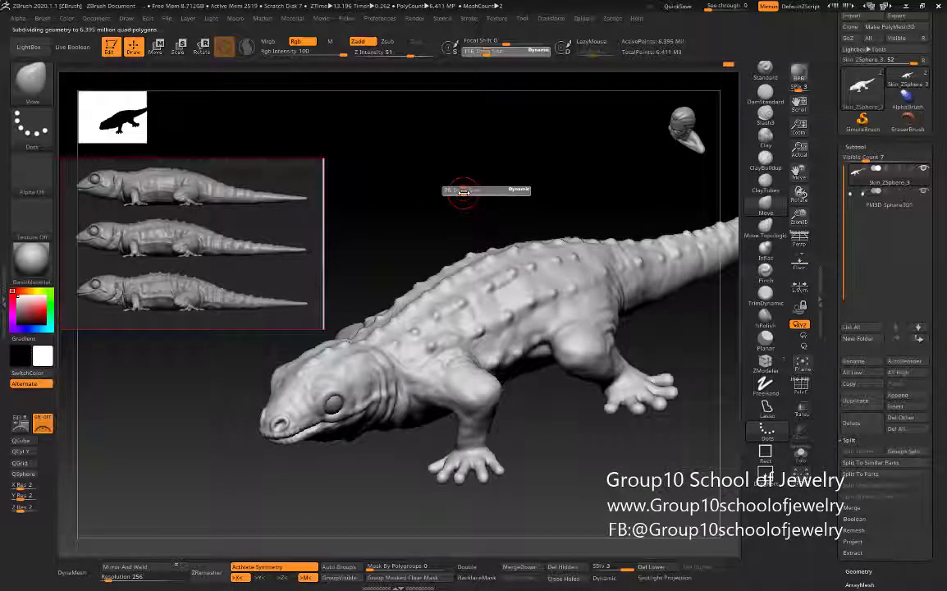
mouse_move(507, 180)
alt+mouse_down()
mouse_move(486, 196)
mouse_move(486, 211)
mouse_move(691, 374)
alt+mouse_up()
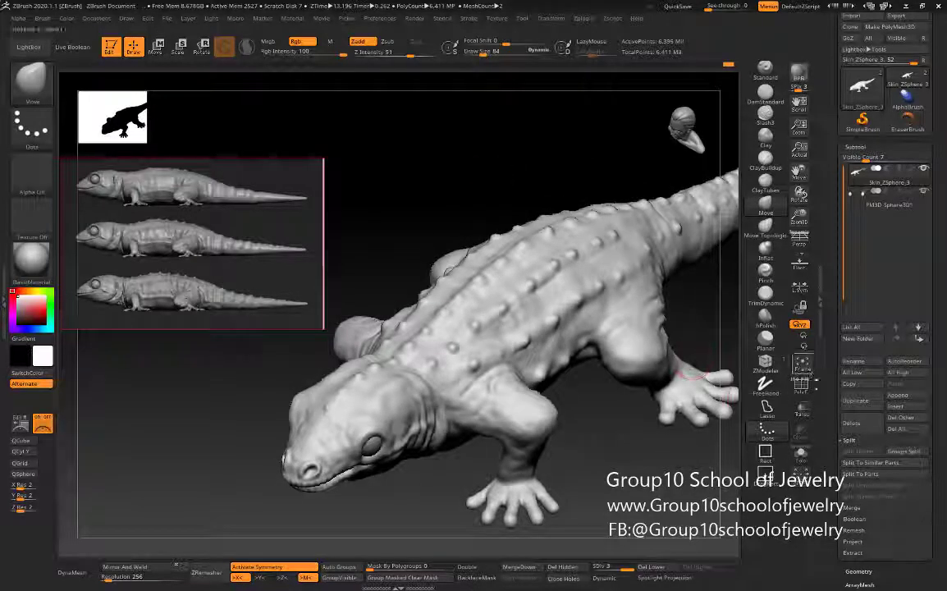
mouse_move(693, 374)
mouse_down()
mouse_move(379, 205)
mouse_move(322, 165)
mouse_up()
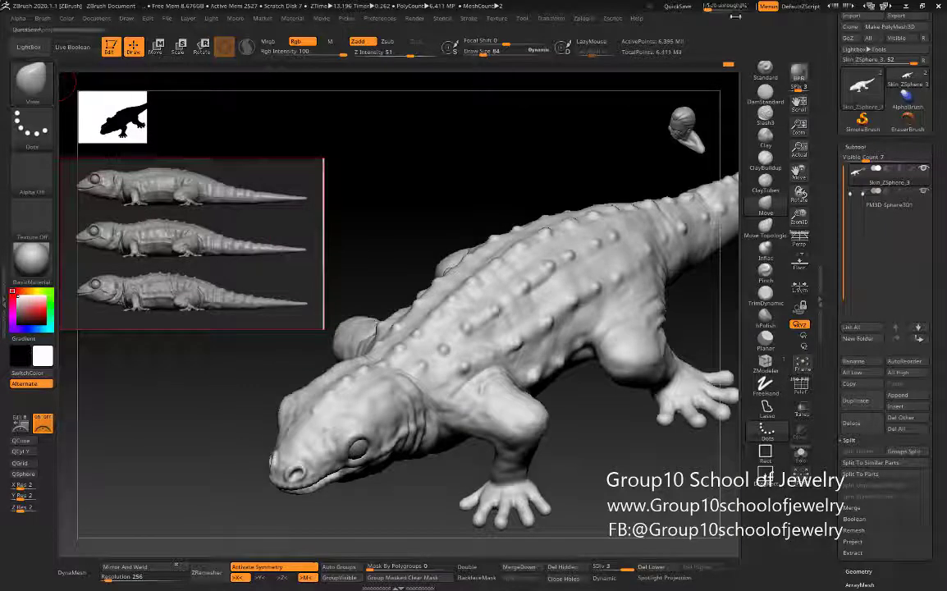
Step: Switch to the Standard brush with a DragRect stroke and start an alpha image import
click(32, 168)
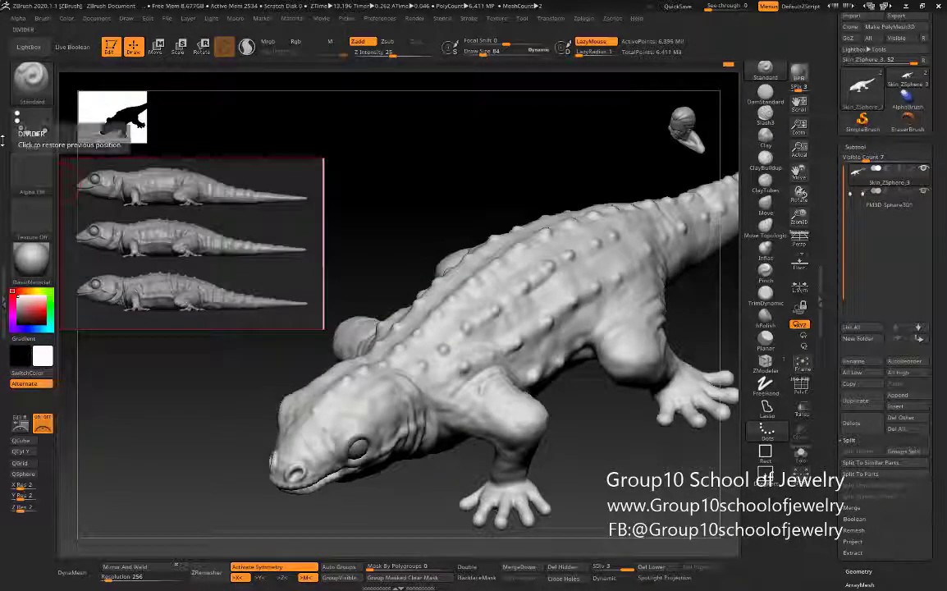
click(45, 141)
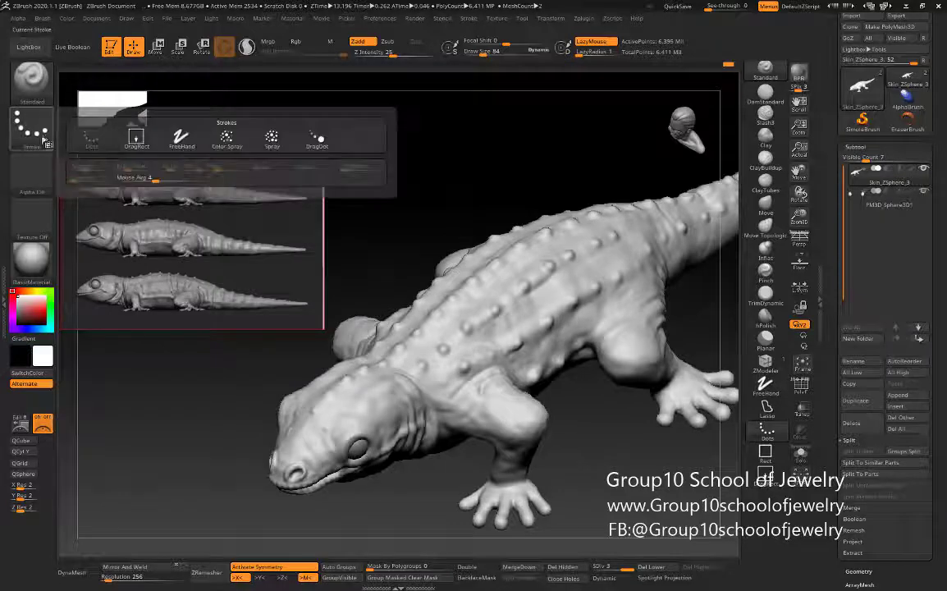
click(136, 137)
click(31, 173)
click(86, 367)
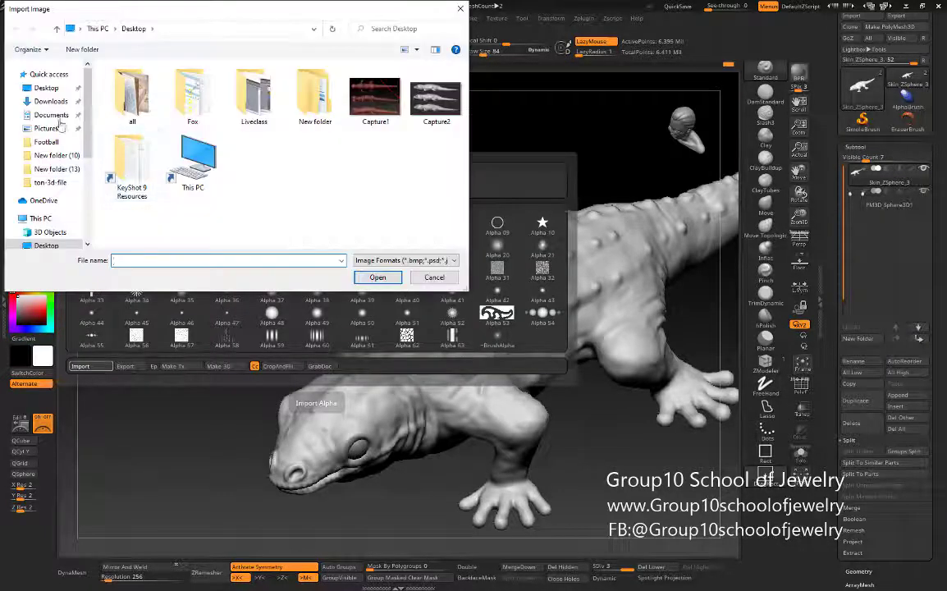
Step: Import mc_lizard_scales01 from New folder as a brush alpha
double_click(315, 95)
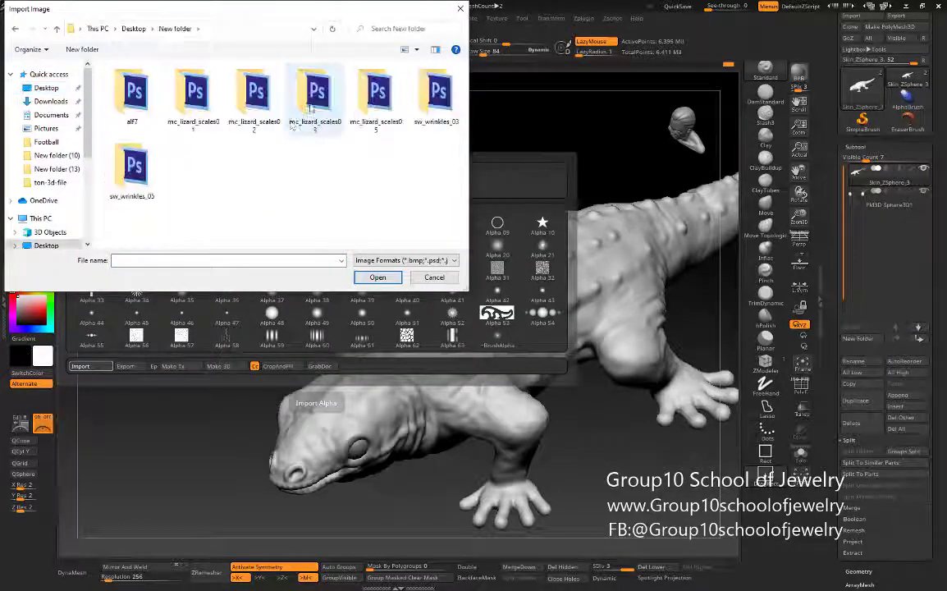
double_click(140, 96)
click(15, 28)
double_click(194, 95)
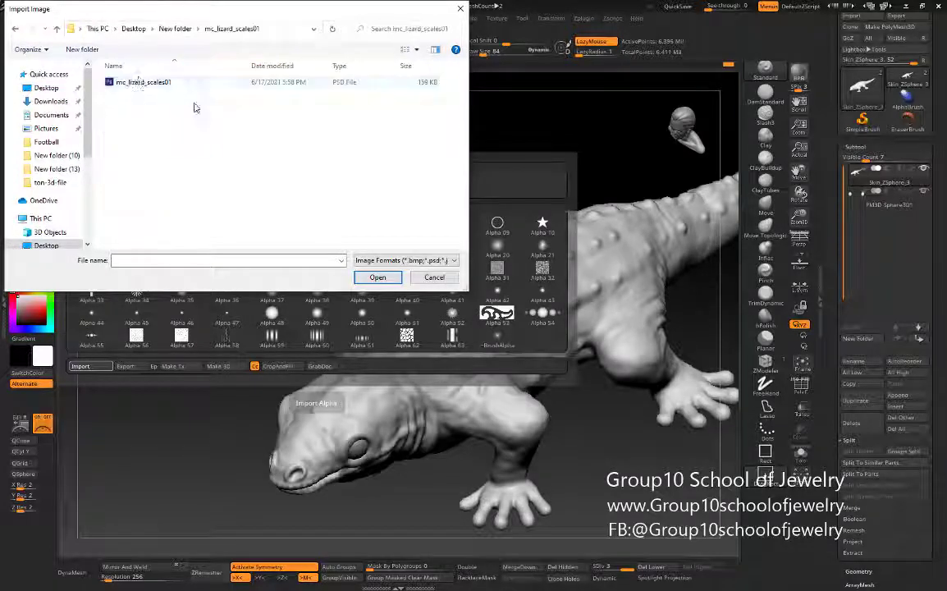
click(138, 85)
double_click(138, 85)
Step: Import mc_lizard_scales02 and the next lizard-scales image as alphas
click(34, 169)
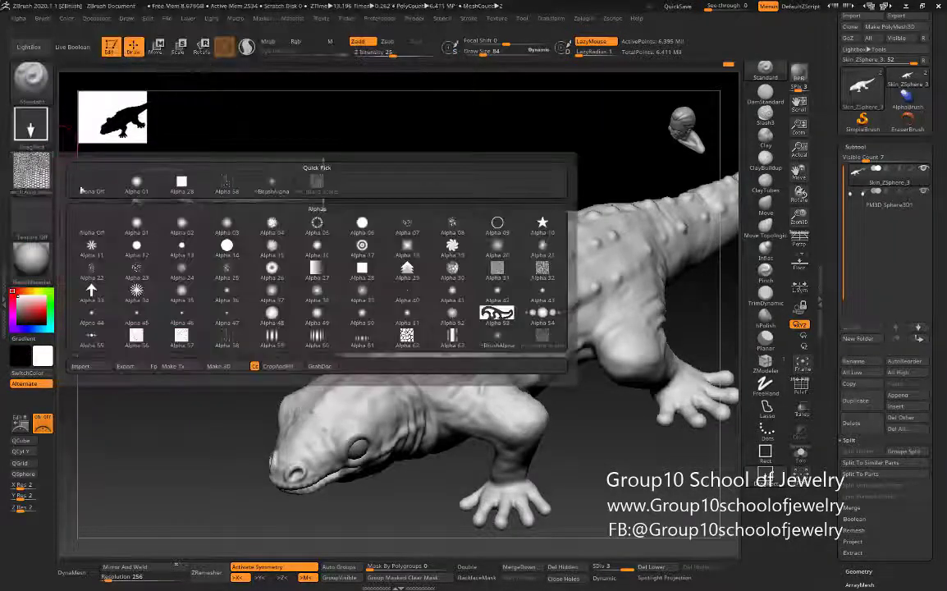
click(80, 366)
click(175, 28)
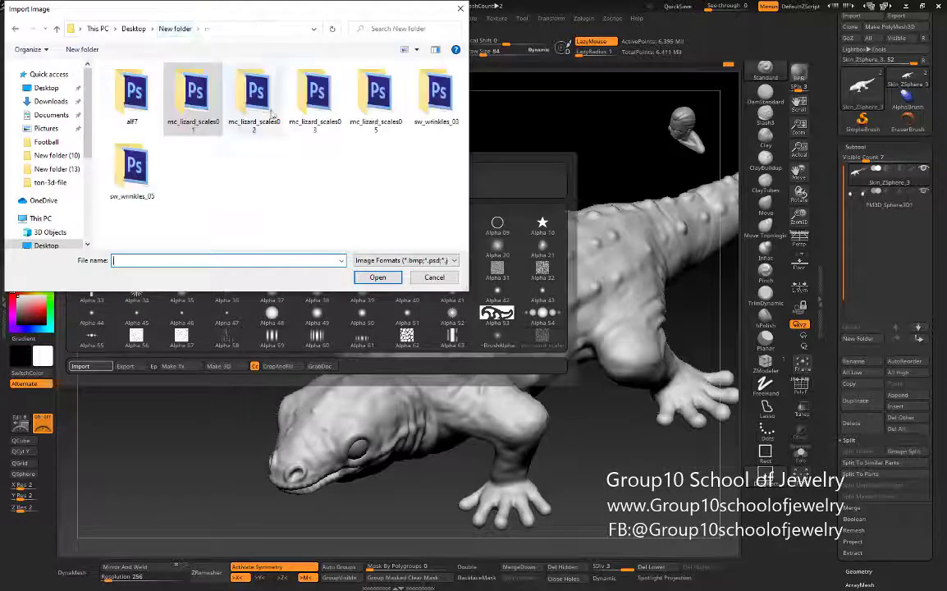
double_click(252, 95)
double_click(156, 82)
click(37, 187)
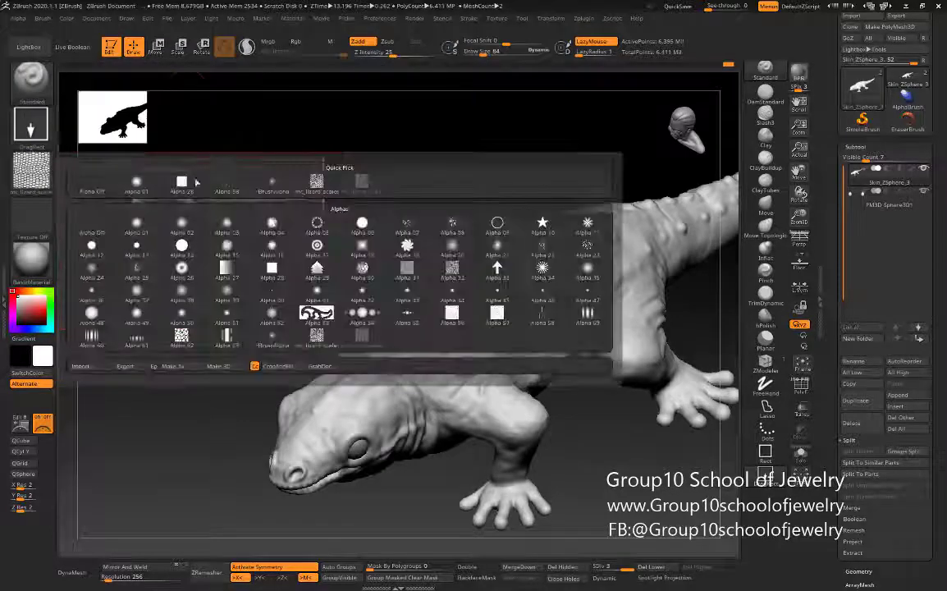
click(79, 366)
click(175, 29)
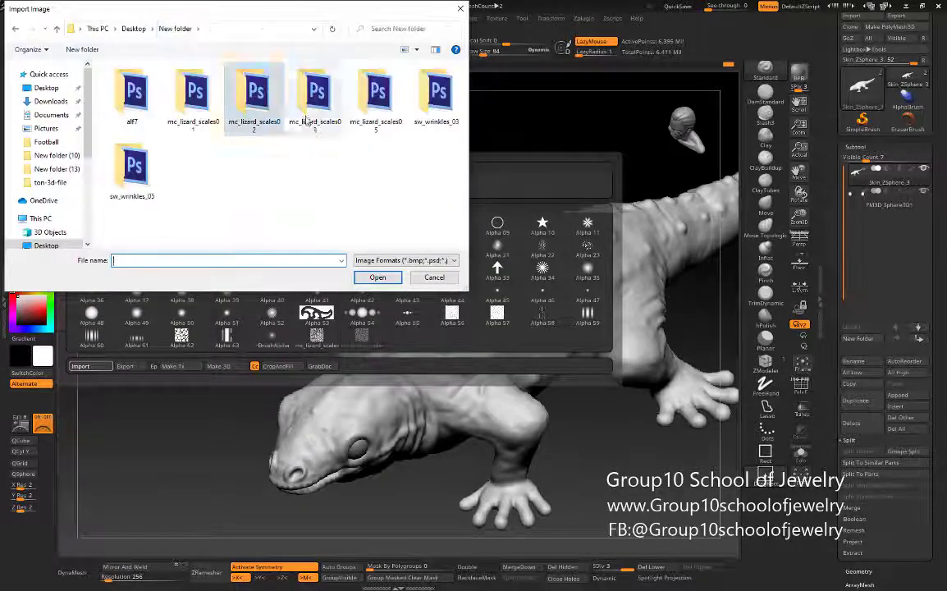
double_click(254, 94)
double_click(136, 82)
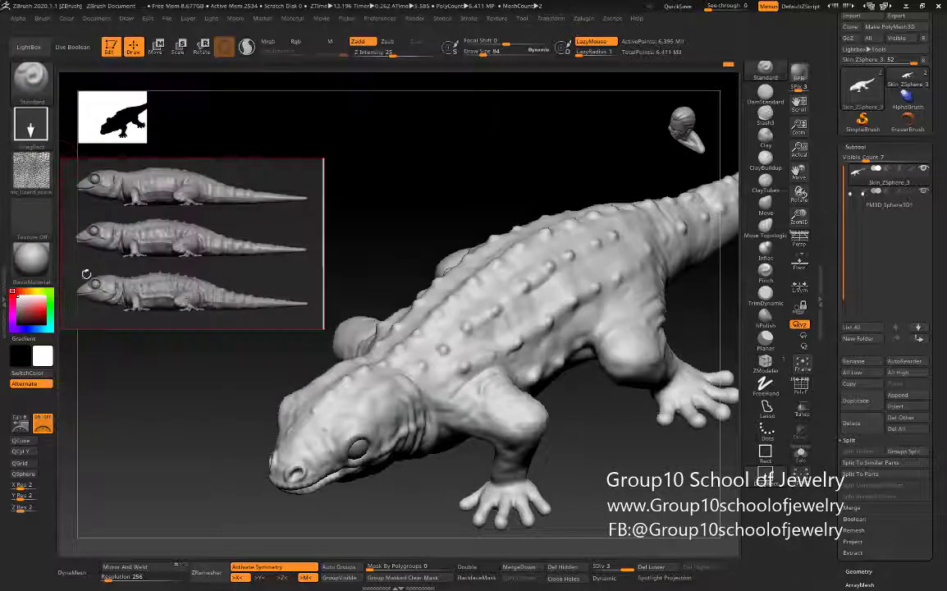
Step: Import mc_lizard_scales03 as a brush alpha
click(31, 174)
click(80, 366)
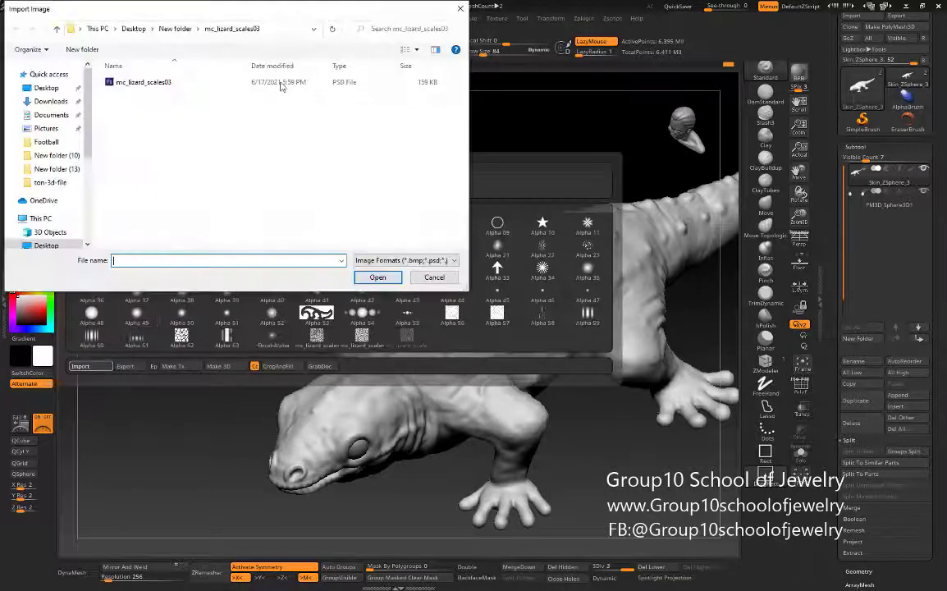
click(175, 29)
double_click(380, 95)
double_click(136, 82)
Step: Import the sw_wrinkles_03 image as a brush alpha
click(33, 177)
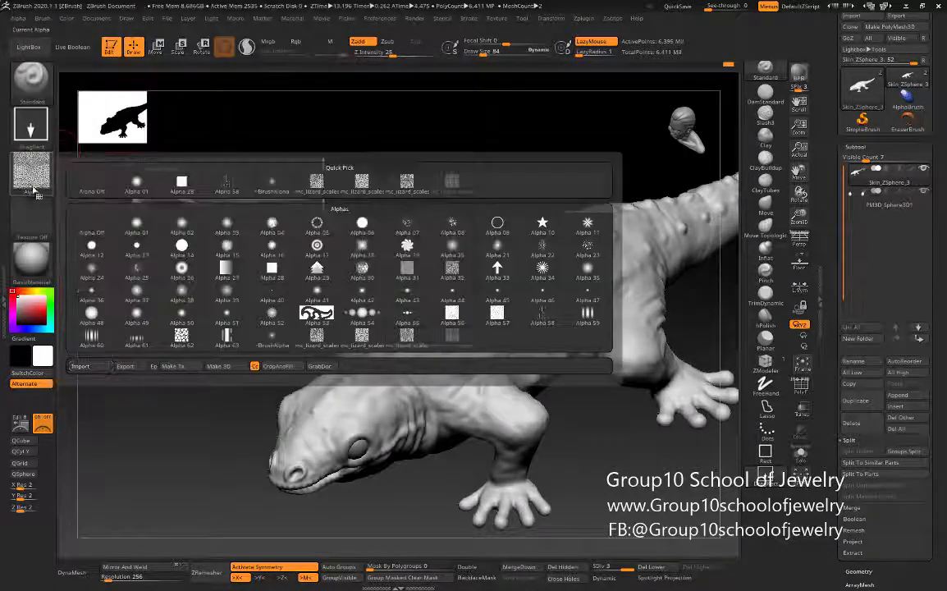
click(81, 366)
click(175, 29)
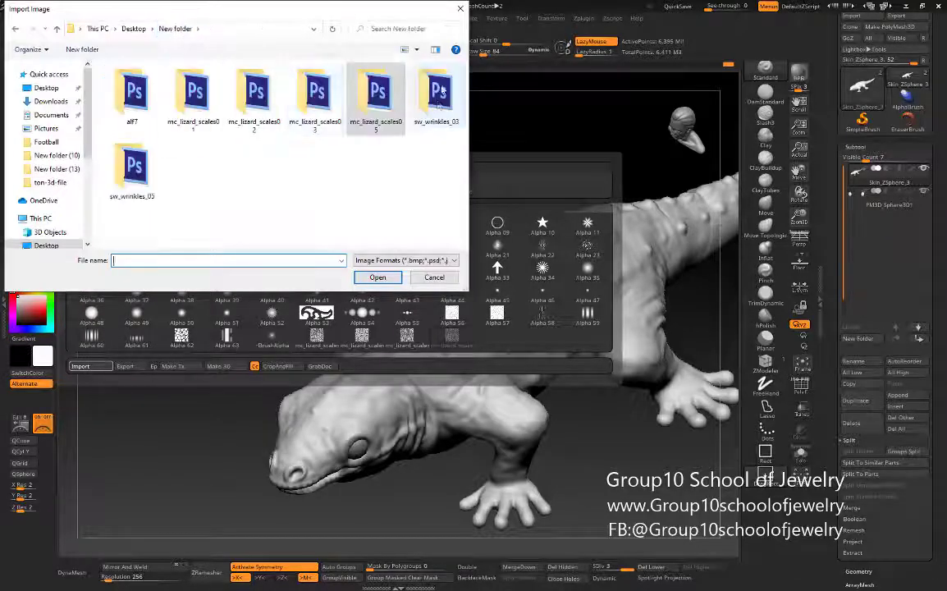
double_click(440, 93)
double_click(123, 88)
click(33, 177)
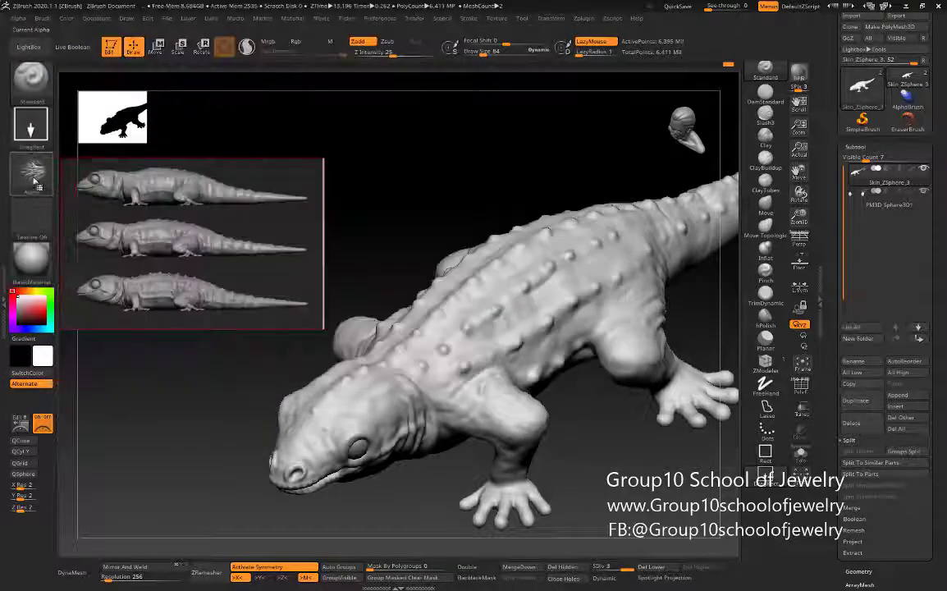
click(33, 180)
click(80, 366)
click(174, 29)
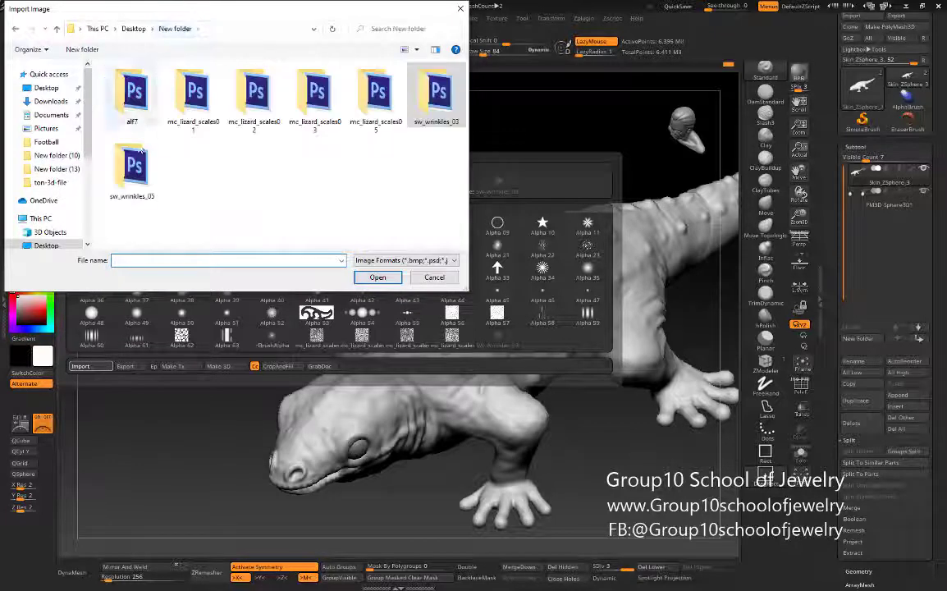
double_click(433, 94)
double_click(135, 82)
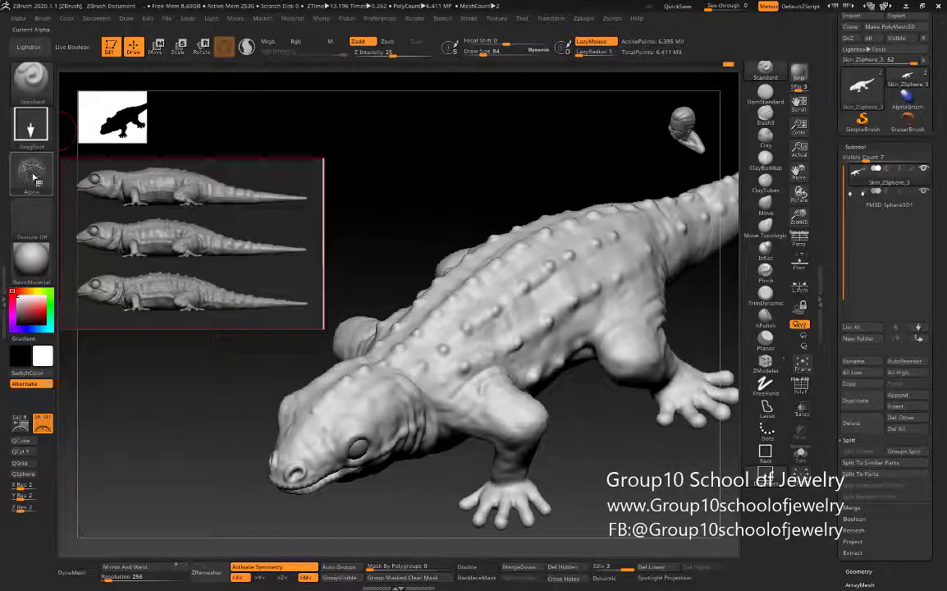
click(31, 170)
Step: Pick a lizard-scales alpha and try a first stamp on the back, undoing it
click(367, 175)
drag(367, 176, 385, 156)
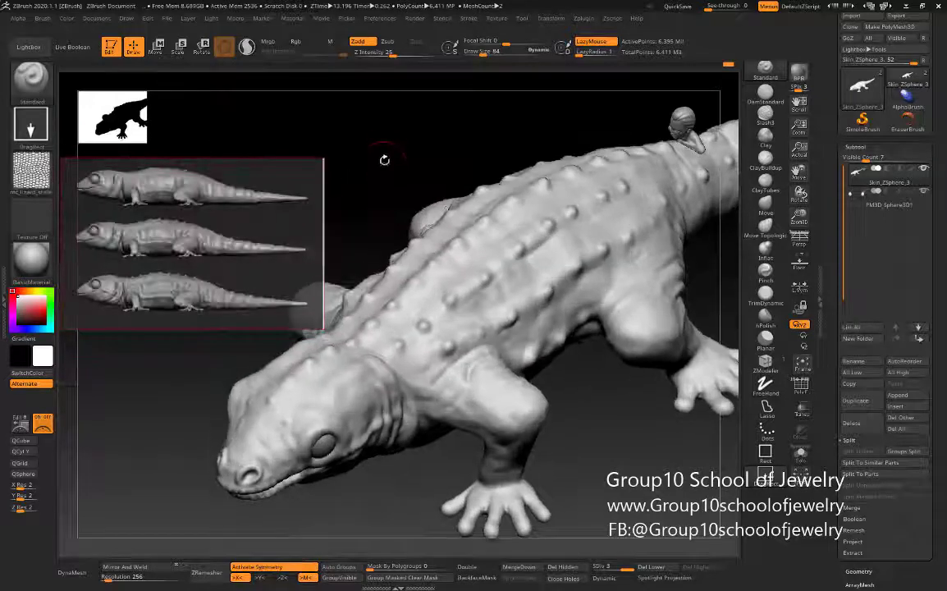
click(29, 188)
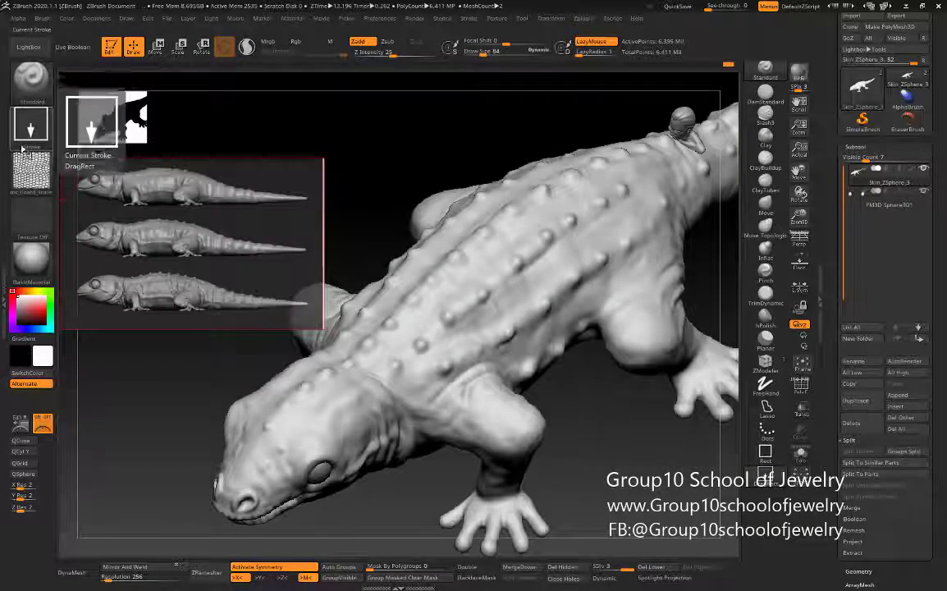
drag(387, 289, 437, 320)
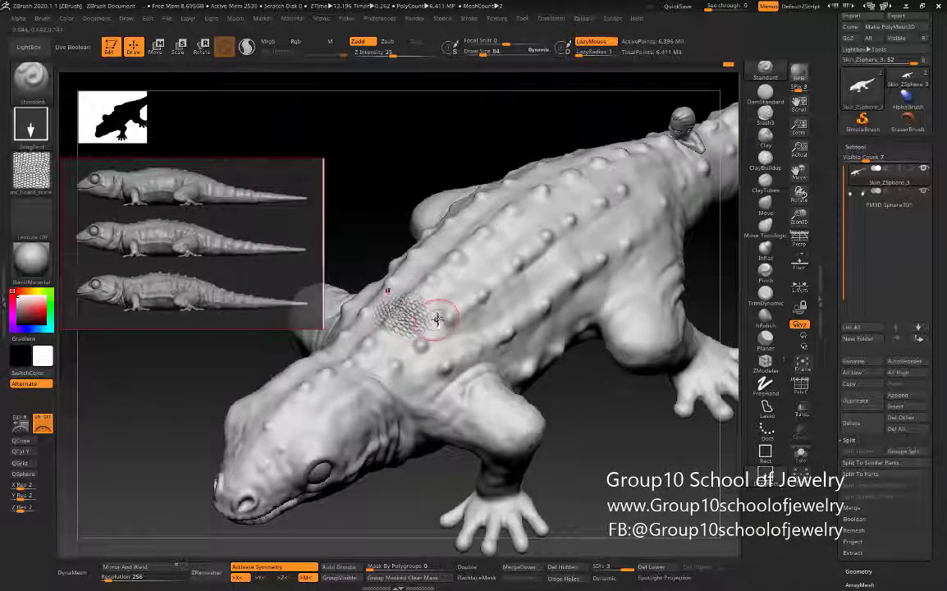
key(ctrl+z)
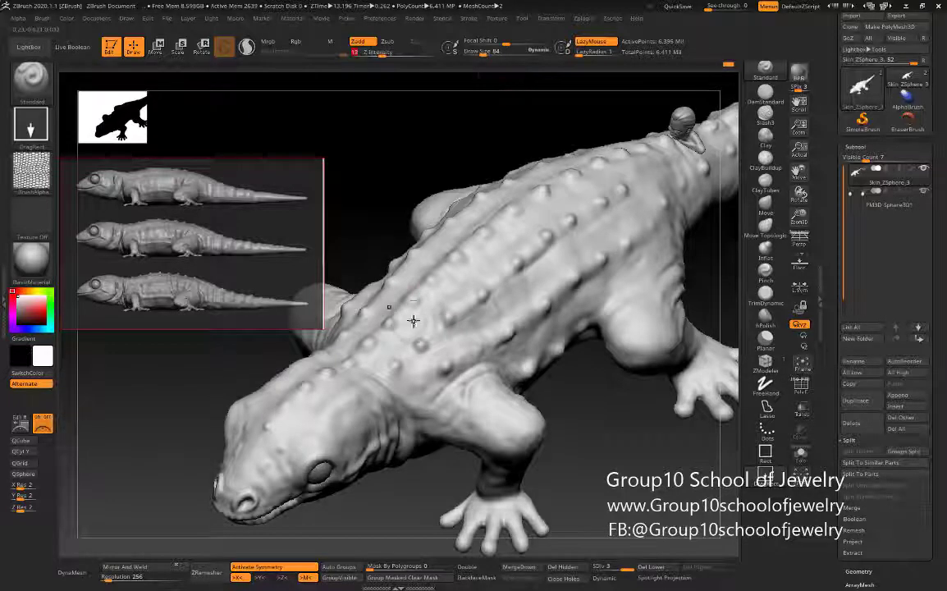
Step: Stamp scale texture patches up the lizard's back and across the mid back
drag(435, 289, 464, 272)
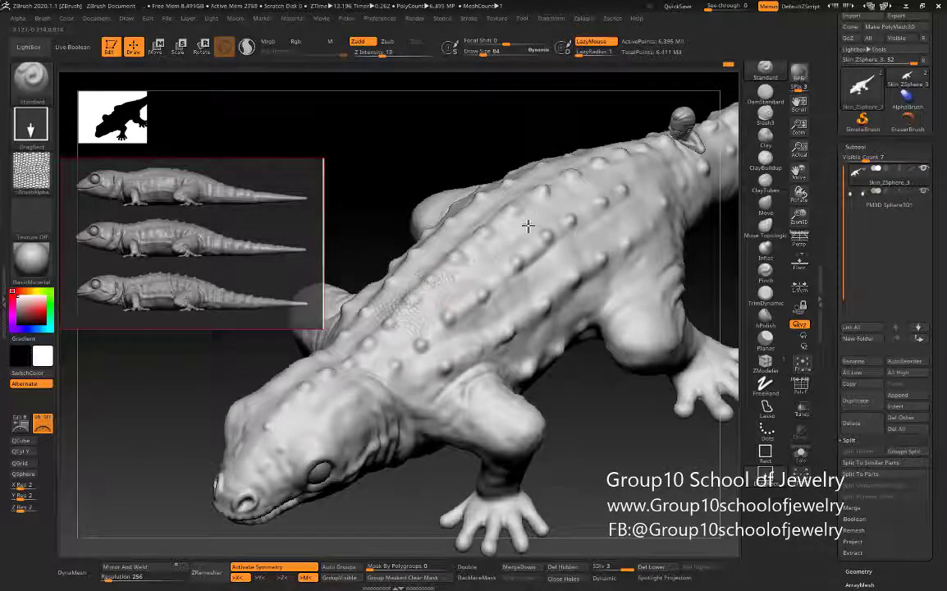
drag(528, 226, 557, 205)
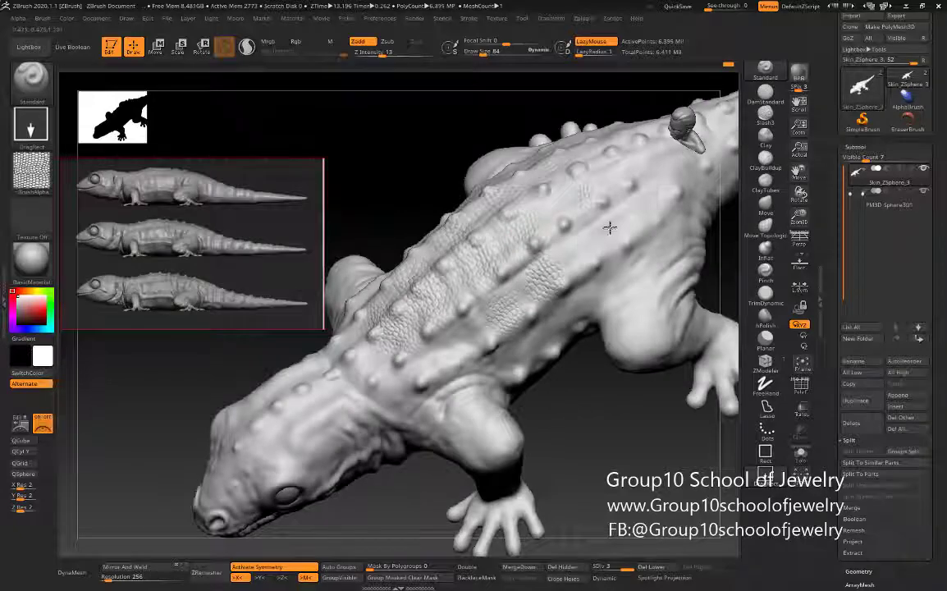
drag(592, 242, 566, 190)
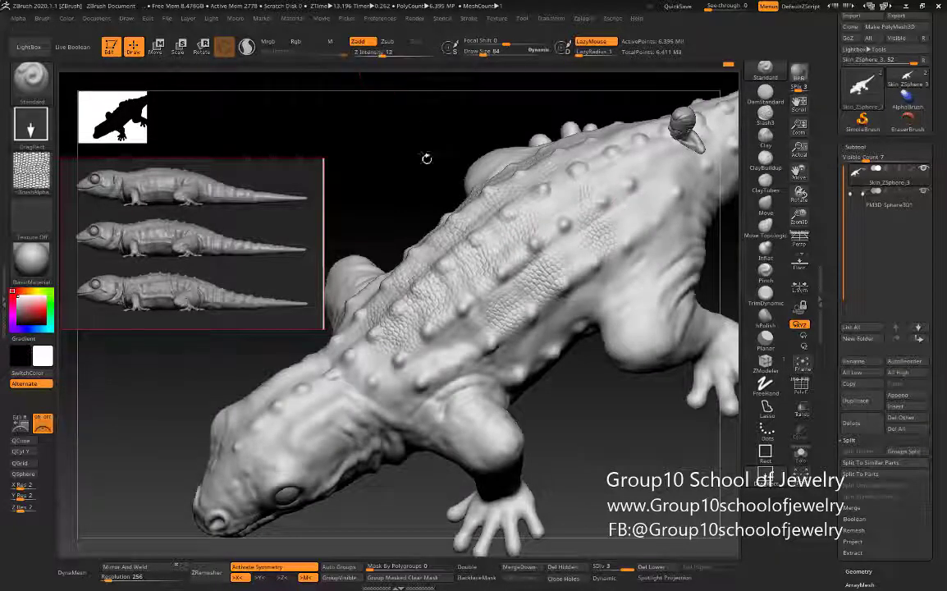
drag(427, 158, 475, 307)
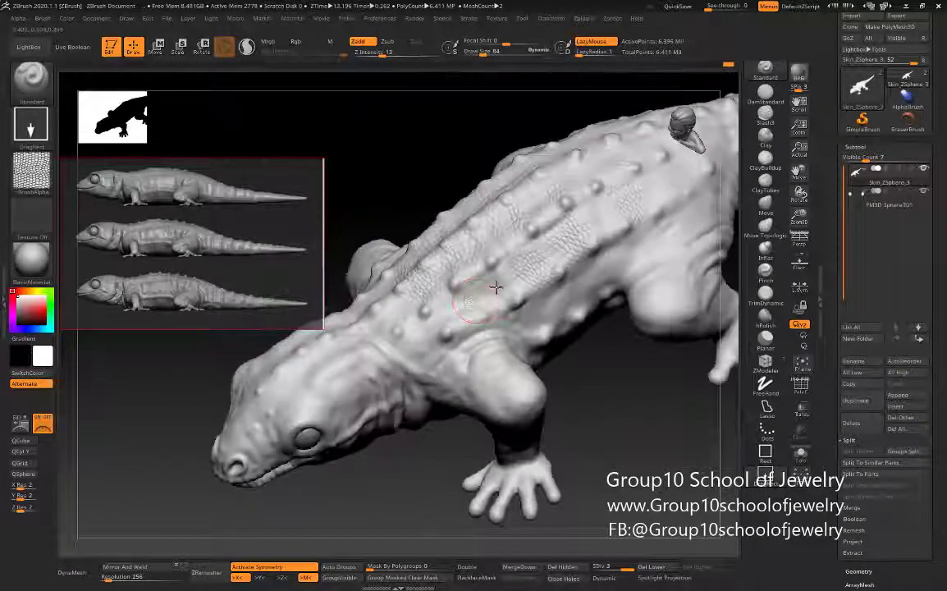
drag(422, 267, 462, 289)
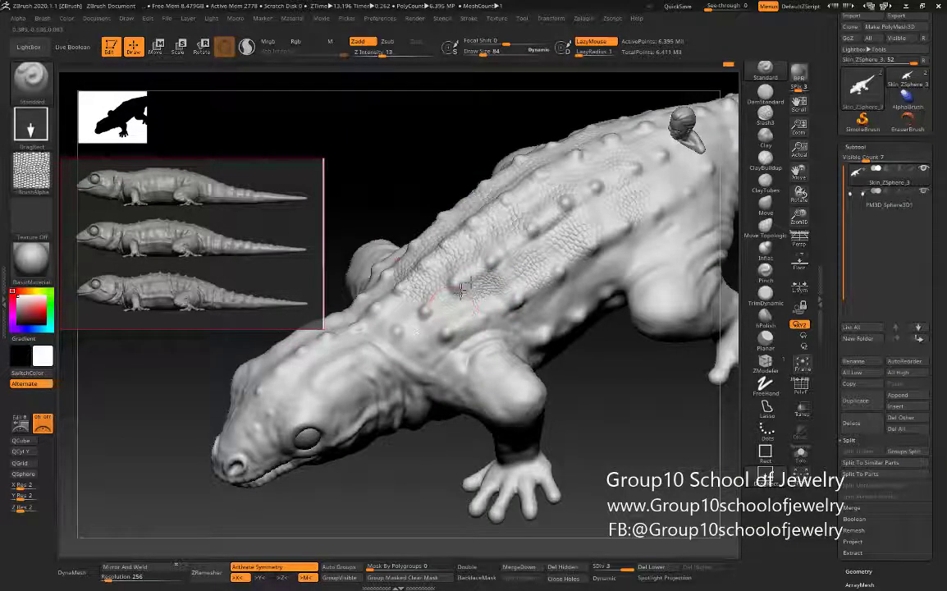
Step: Add scale detail on the upper back, then orbit to a side-on view
right_drag(433, 306, 497, 238)
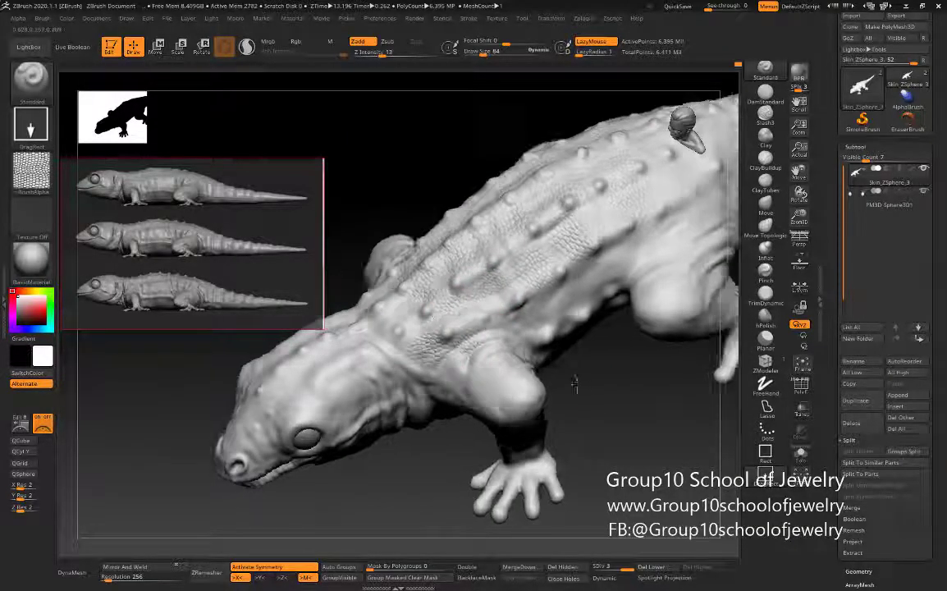
right_drag(377, 198, 433, 254)
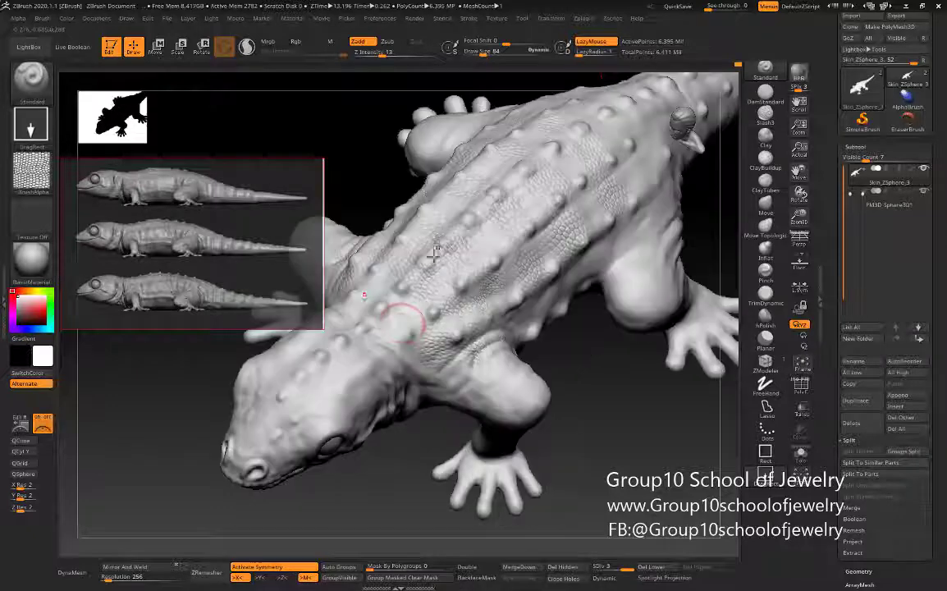
drag(391, 290, 399, 298)
drag(366, 487, 393, 468)
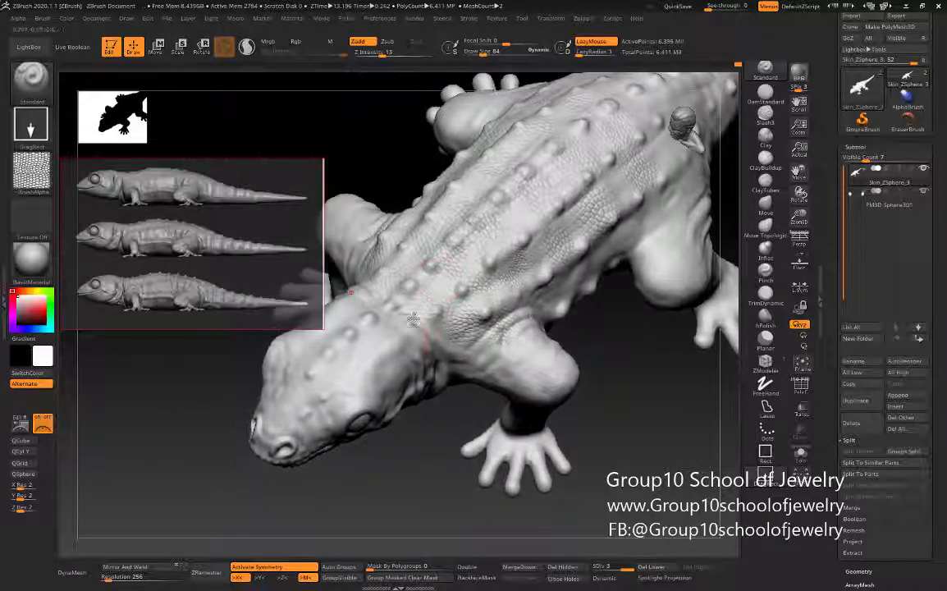
right_drag(410, 292, 383, 451)
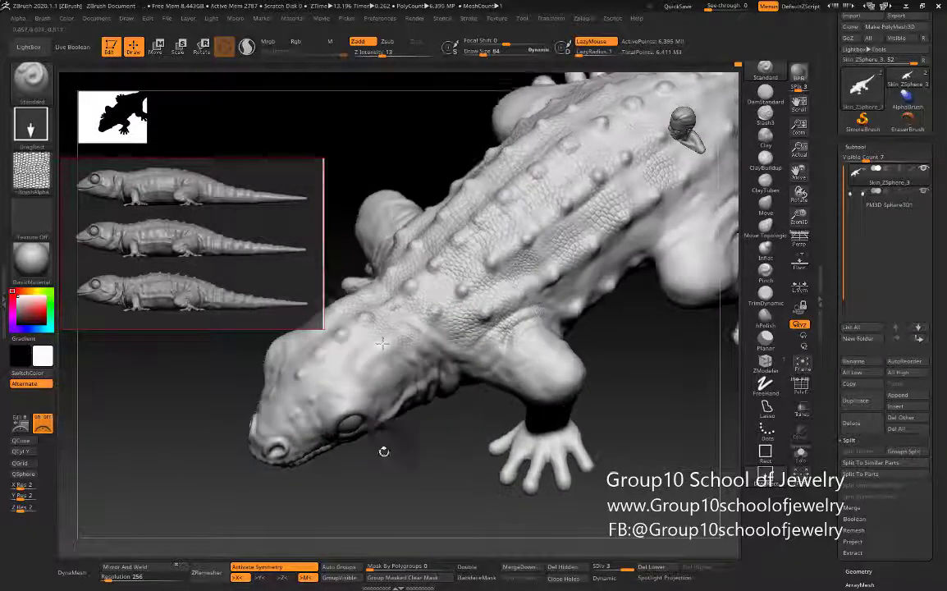
mouse_move(339, 318)
right_down()
mouse_move(398, 344)
mouse_move(343, 351)
mouse_move(406, 382)
mouse_move(327, 417)
right_up()
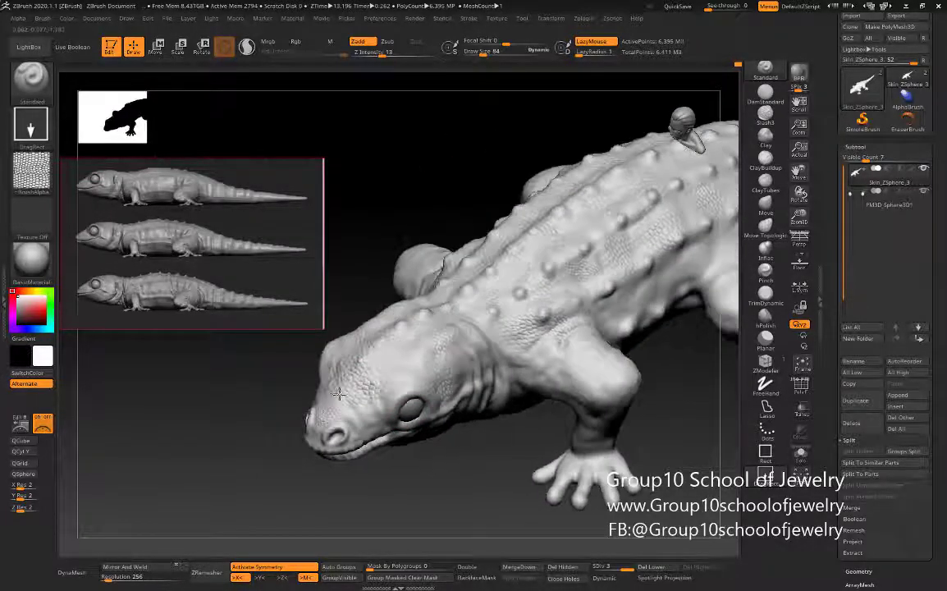
Step: Orbit around the lizard to inspect the flank, front leg and back
mouse_move(387, 431)
right_down()
mouse_move(515, 370)
mouse_move(490, 461)
mouse_move(386, 374)
mouse_move(342, 392)
mouse_move(365, 239)
mouse_move(401, 265)
mouse_move(450, 343)
mouse_move(444, 348)
right_up()
right_drag(453, 477, 432, 384)
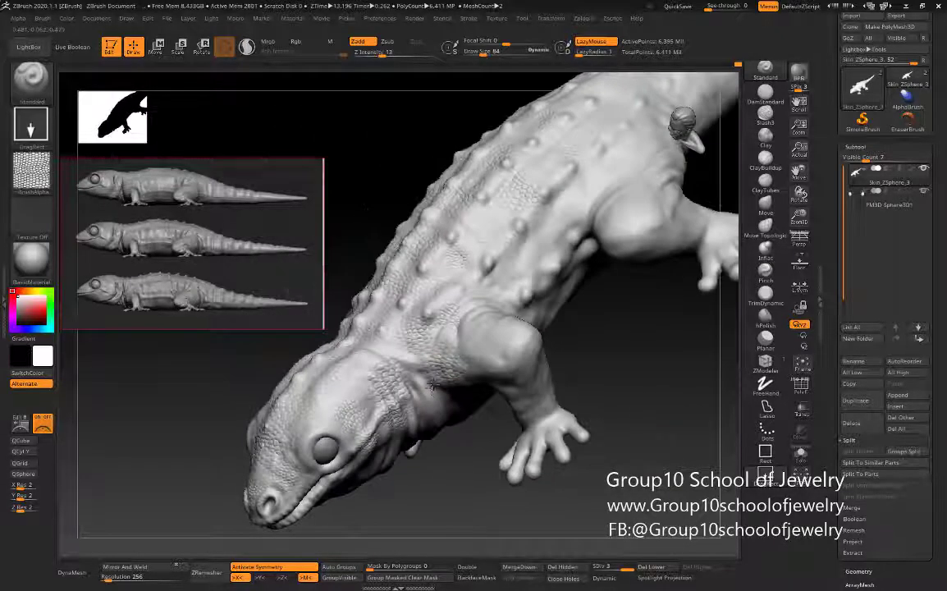
mouse_move(478, 339)
right_down()
mouse_move(435, 283)
mouse_move(443, 262)
mouse_move(522, 298)
mouse_move(496, 355)
right_up()
right_drag(573, 312, 482, 376)
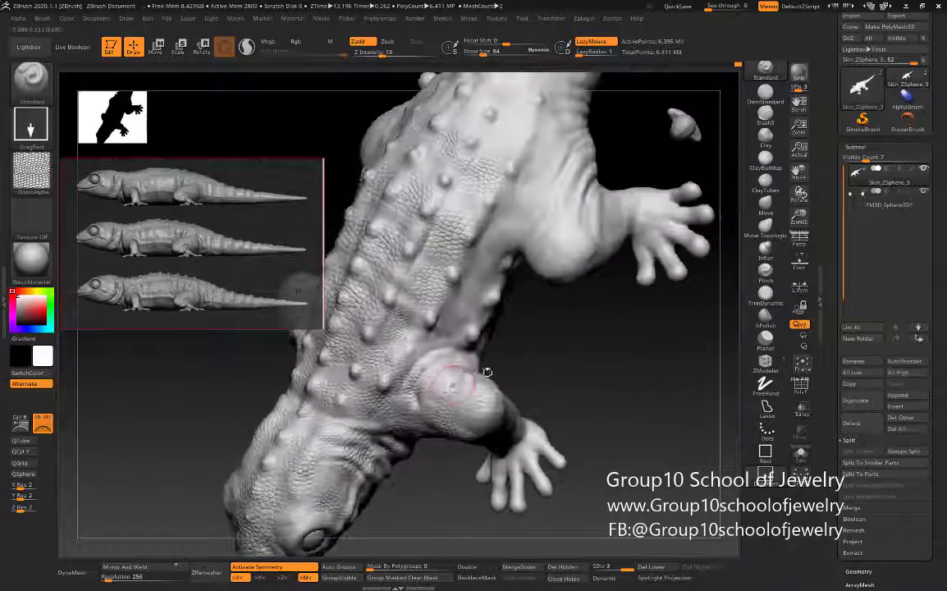
mouse_move(492, 304)
right_down()
mouse_move(416, 270)
mouse_move(490, 310)
right_up()
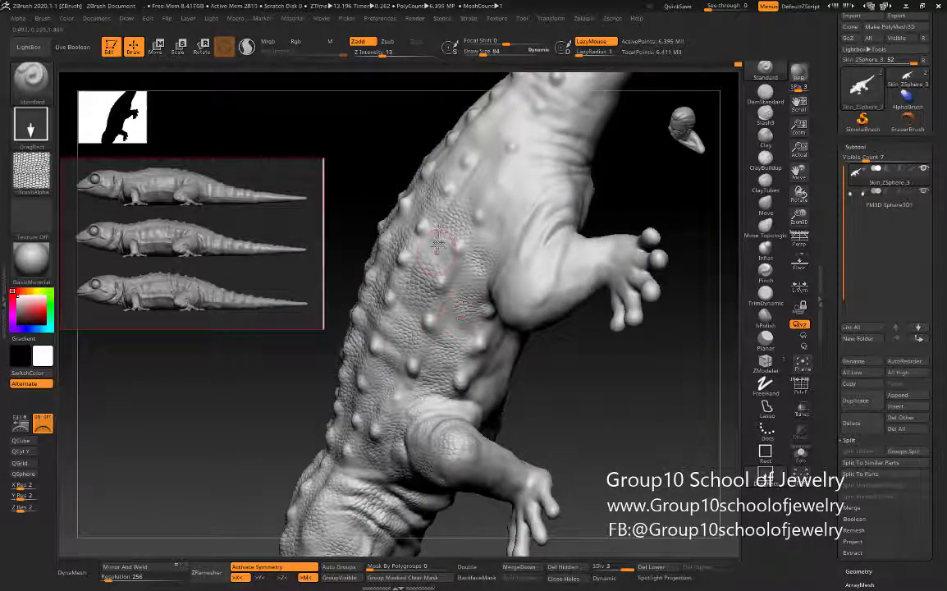
mouse_move(438, 243)
right_down()
mouse_move(602, 401)
mouse_move(571, 246)
mouse_move(482, 296)
right_up()
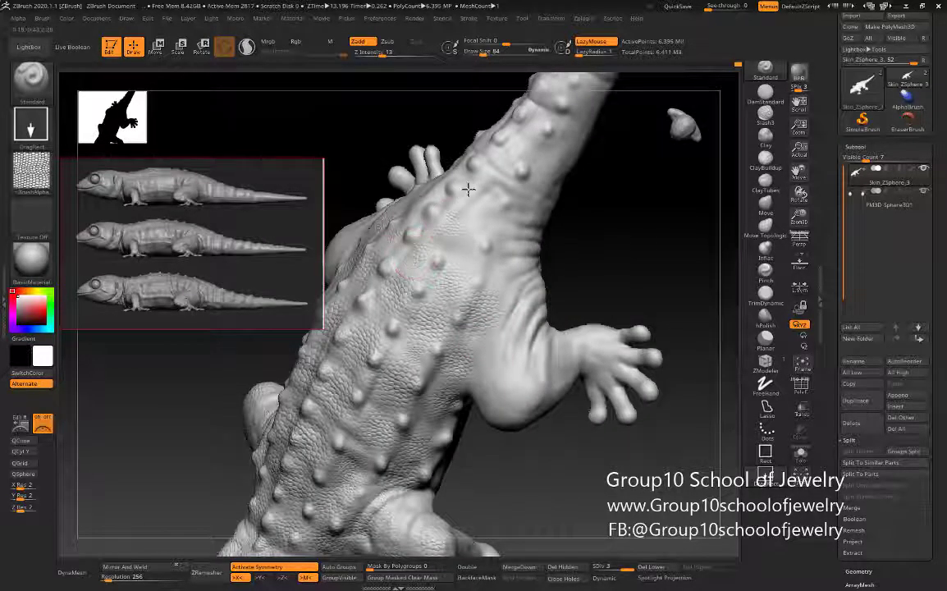
right_drag(484, 245, 509, 277)
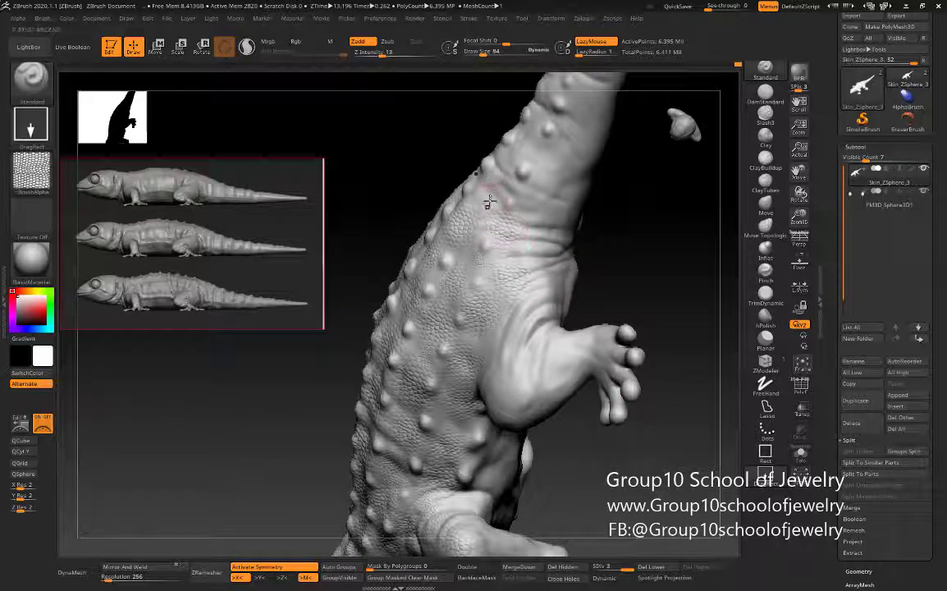
mouse_move(489, 202)
right_down()
mouse_move(636, 247)
mouse_move(481, 267)
right_up()
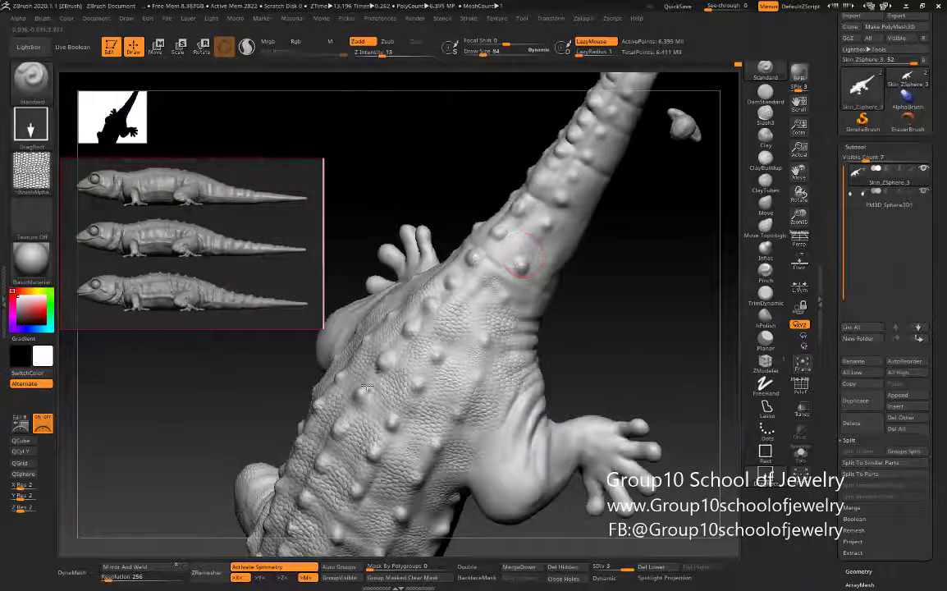
Step: Bring the tail into view and stamp scale texture onto it
mouse_move(535, 225)
right_down()
mouse_move(596, 294)
mouse_move(626, 257)
mouse_move(572, 246)
right_up()
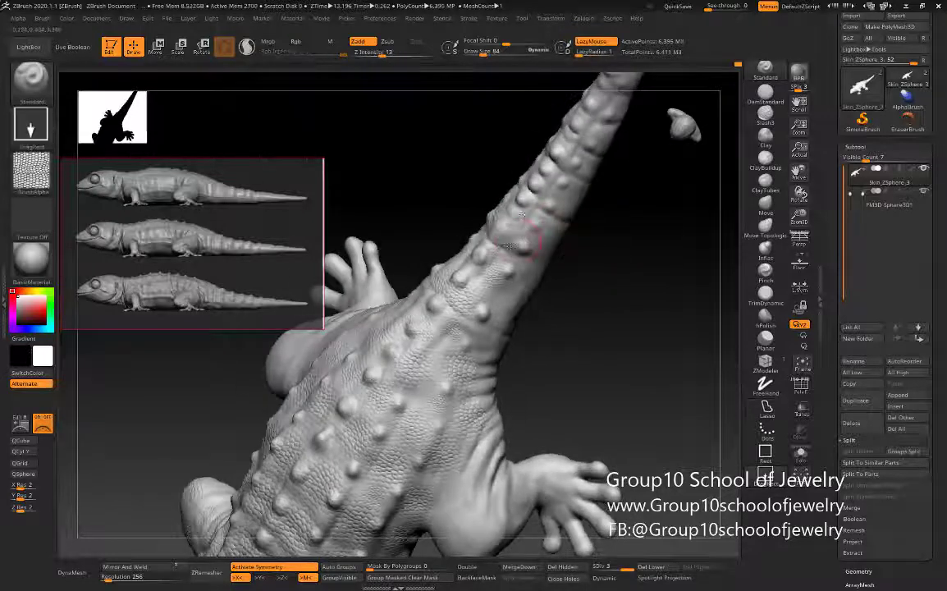
right_drag(630, 231, 580, 181)
mouse_move(631, 221)
right_down()
mouse_move(598, 249)
mouse_move(535, 209)
right_up()
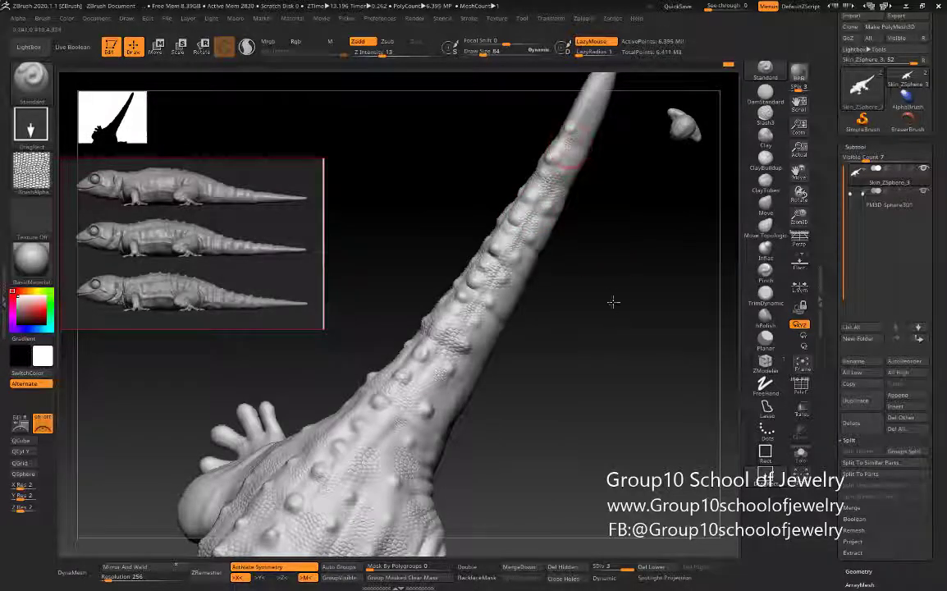
right_drag(613, 302, 467, 311)
drag(520, 247, 528, 243)
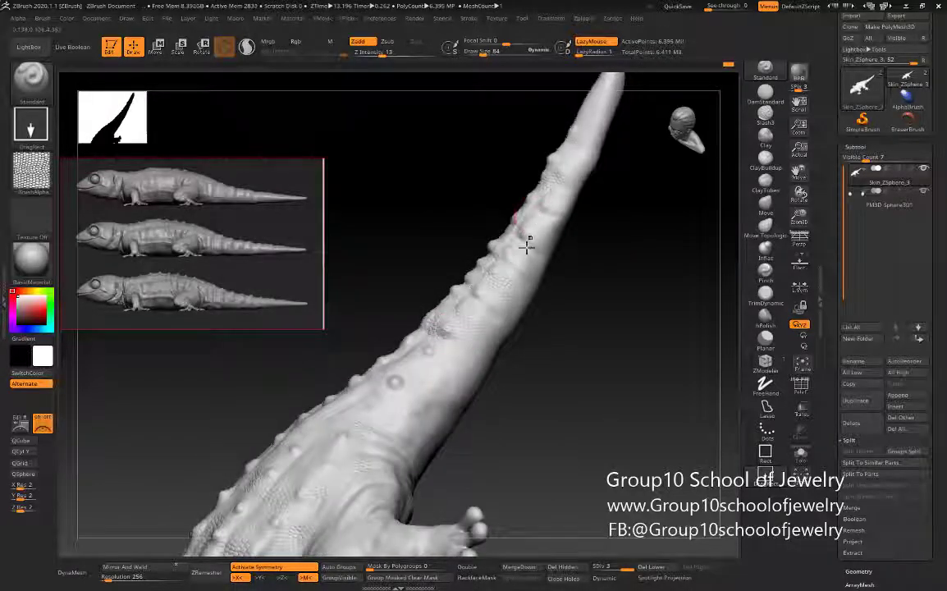
Step: Zoom out to check the whole lizard, then zoom back in on the body
mouse_move(390, 399)
right_down()
mouse_move(449, 345)
mouse_move(348, 350)
mouse_move(257, 314)
mouse_move(286, 365)
mouse_move(279, 368)
right_up()
mouse_move(467, 309)
right_down()
mouse_move(574, 362)
mouse_move(483, 282)
right_up()
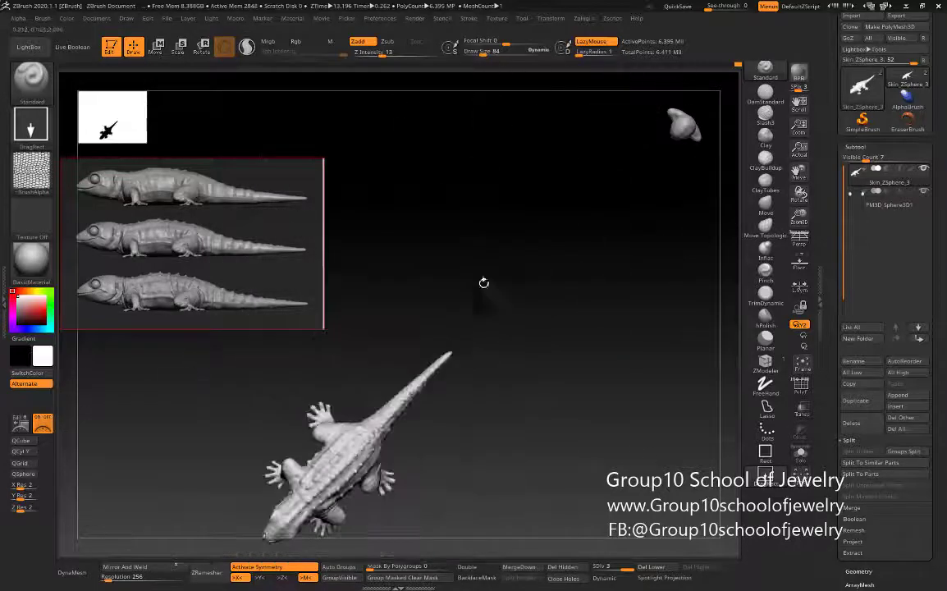
right_drag(464, 364, 613, 543)
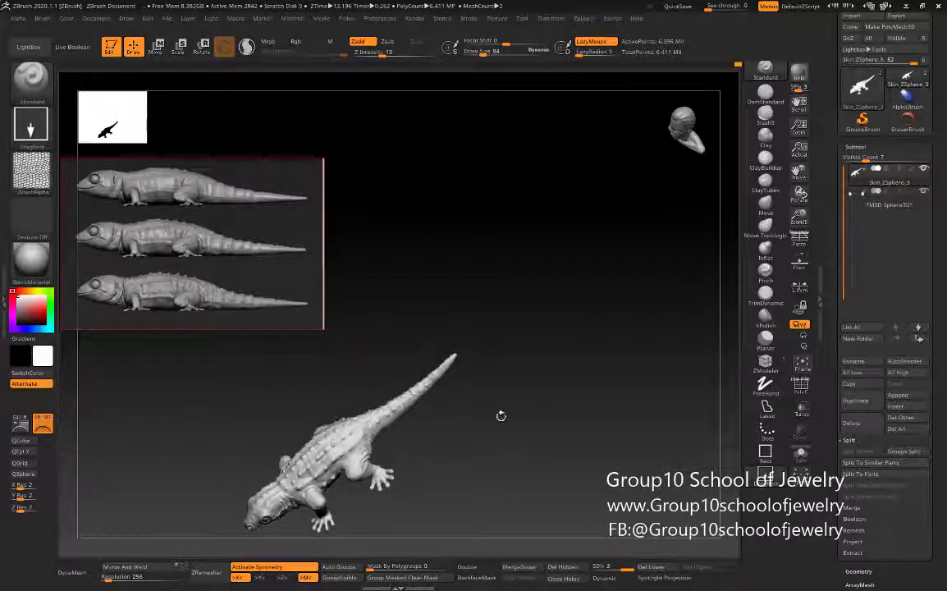
mouse_move(499, 416)
right_down()
mouse_move(433, 382)
mouse_move(604, 381)
mouse_move(549, 349)
right_up()
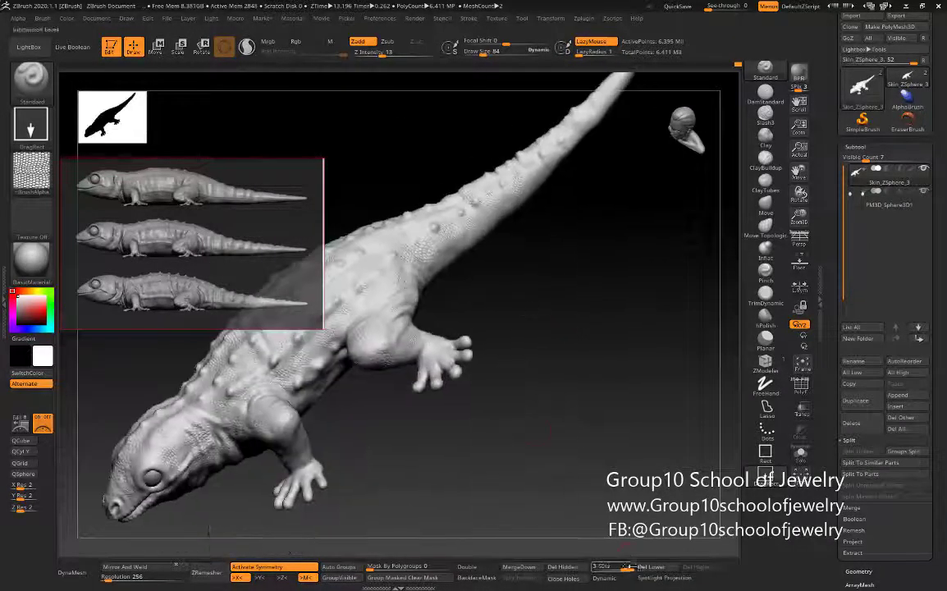
Step: Drop to the lowest subdivision and back up, then orbit around the torso and sides
key(shift+d)
key(shift+d)
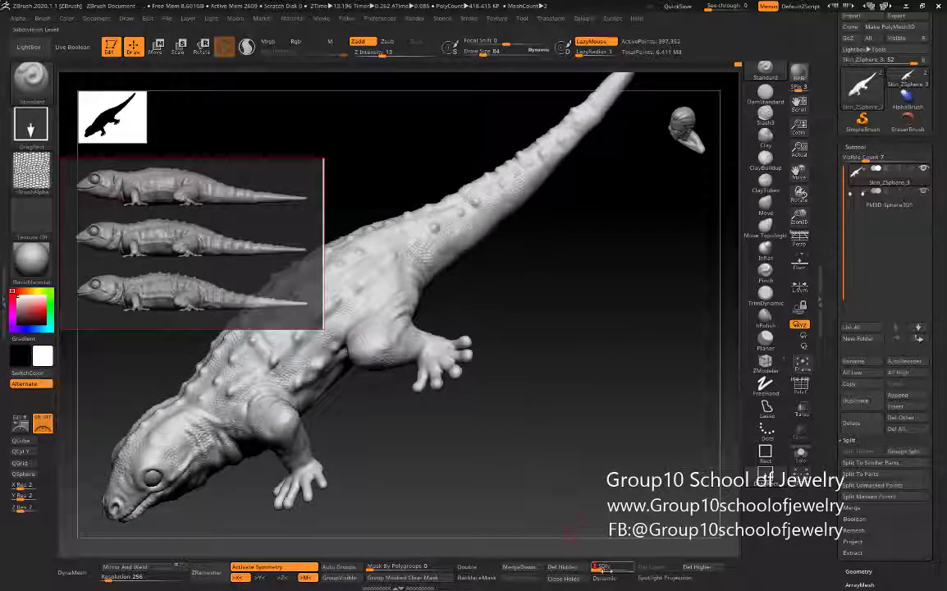
key(d)
key(d)
right_drag(581, 517, 613, 422)
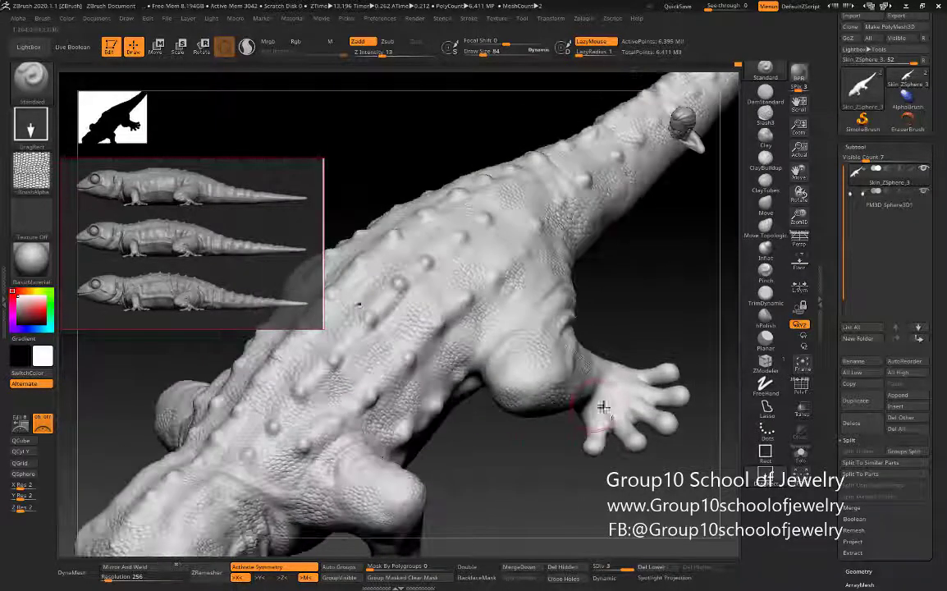
mouse_move(595, 373)
right_down()
mouse_move(575, 354)
mouse_move(443, 406)
mouse_move(591, 456)
mouse_move(441, 377)
right_up()
mouse_move(482, 327)
right_down()
mouse_move(402, 304)
mouse_move(457, 328)
mouse_move(582, 425)
mouse_move(444, 369)
mouse_move(474, 415)
mouse_move(512, 373)
right_up()
mouse_move(511, 486)
right_down()
mouse_move(439, 392)
mouse_move(444, 400)
mouse_move(406, 448)
mouse_move(408, 480)
mouse_move(593, 376)
right_up()
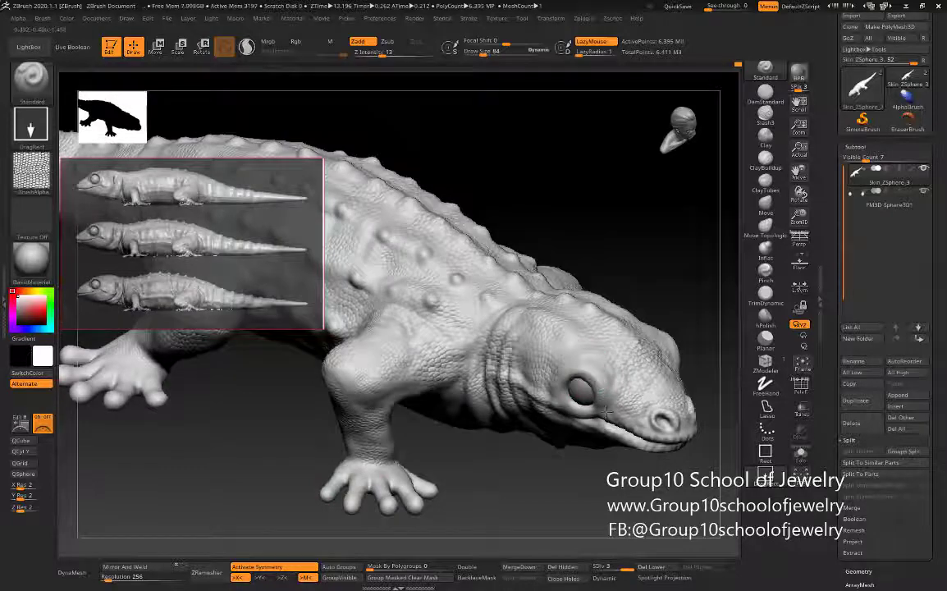
right_drag(605, 413, 577, 414)
mouse_move(629, 452)
right_down()
mouse_move(649, 432)
mouse_move(630, 395)
mouse_move(524, 365)
right_up()
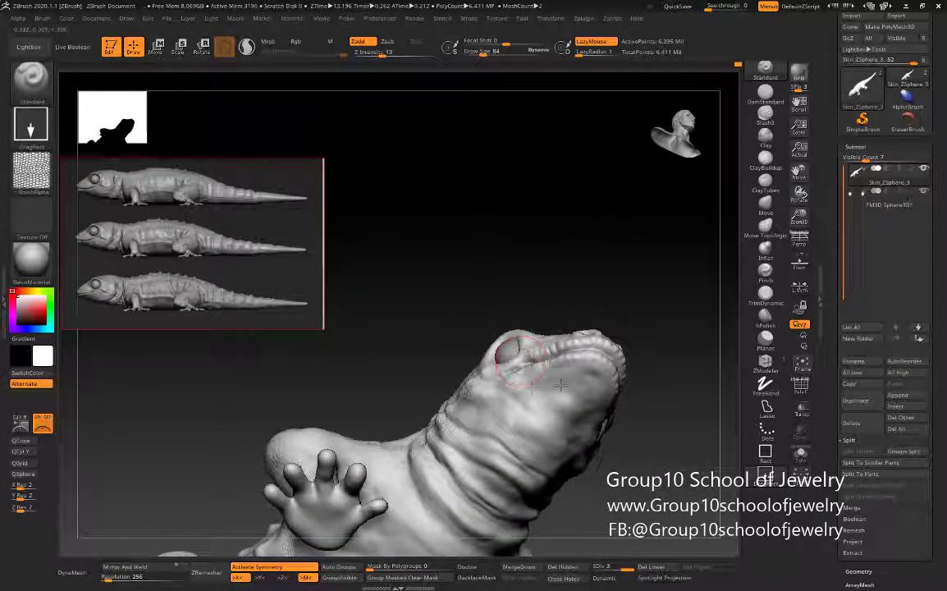
Step: Orbit the lizard to inspect its head, back, tail and underside
right_drag(610, 387, 497, 400)
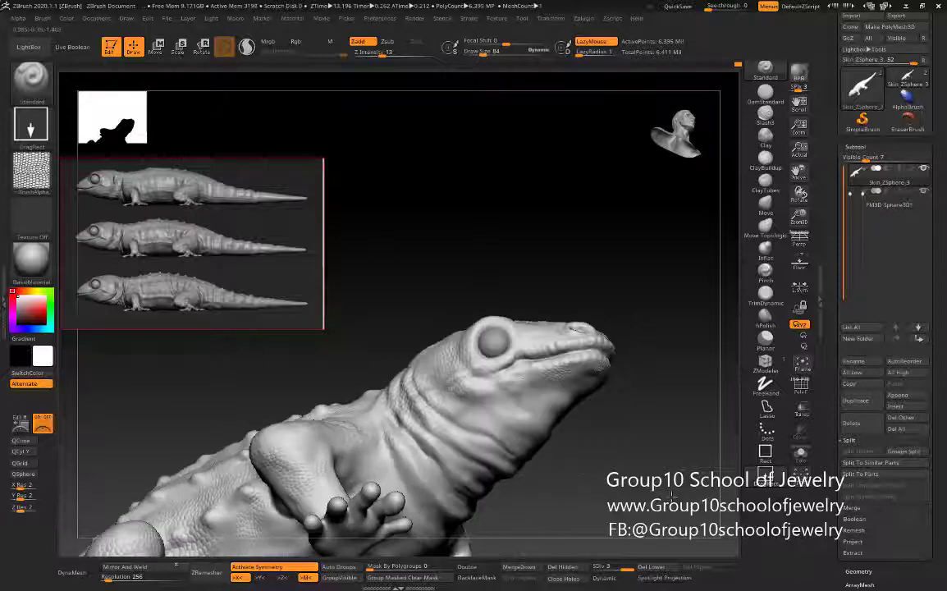
mouse_move(432, 433)
right_down()
mouse_move(529, 443)
mouse_move(371, 414)
right_up()
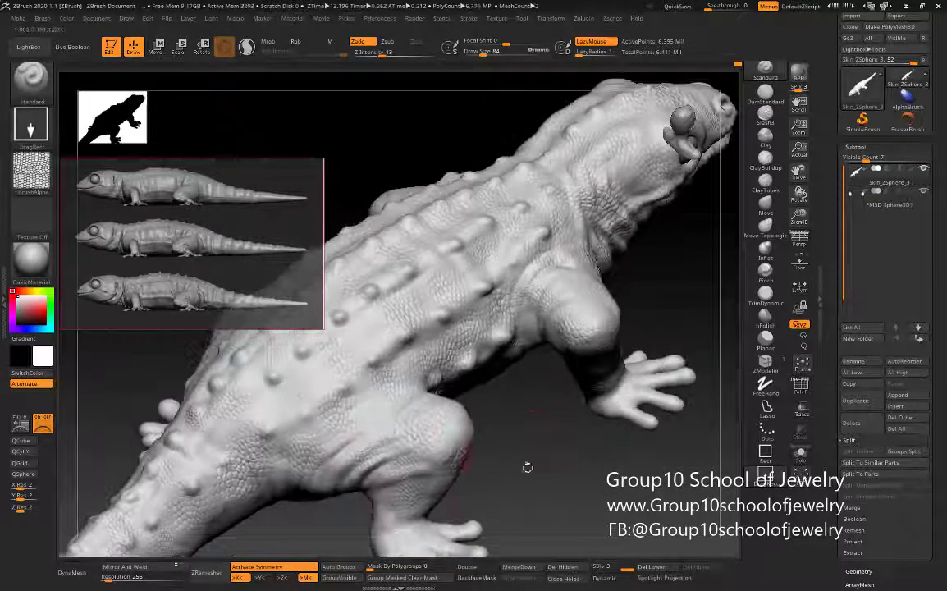
mouse_move(527, 467)
right_down()
mouse_move(583, 343)
mouse_move(369, 456)
mouse_move(382, 504)
mouse_move(450, 280)
mouse_move(544, 225)
mouse_move(351, 336)
mouse_move(401, 416)
right_up()
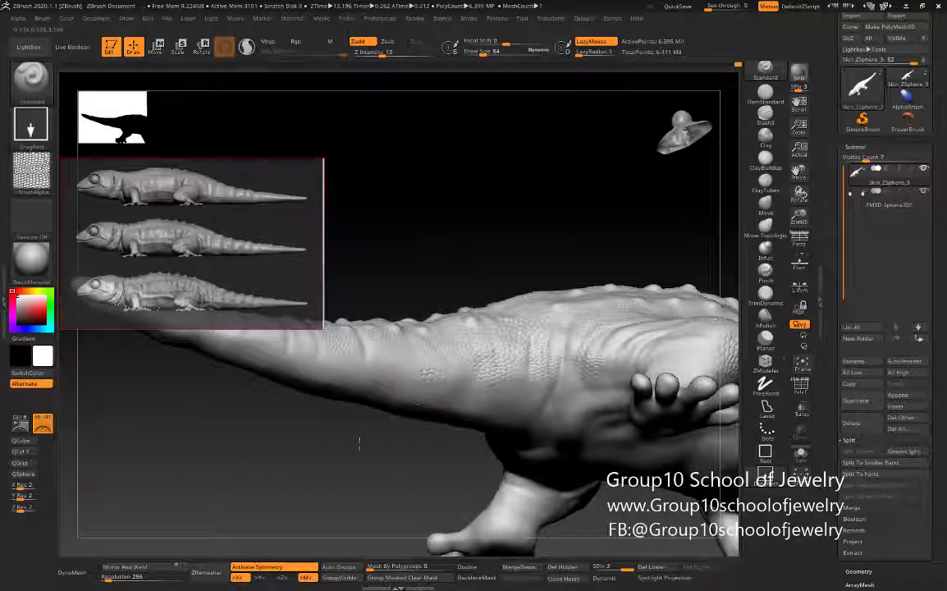
mouse_move(355, 439)
right_down()
mouse_move(461, 365)
mouse_move(371, 418)
mouse_move(391, 436)
mouse_move(315, 422)
mouse_move(463, 431)
mouse_move(386, 345)
mouse_move(349, 326)
mouse_move(609, 391)
mouse_move(287, 402)
mouse_move(389, 446)
mouse_move(440, 336)
mouse_move(505, 298)
mouse_move(592, 446)
mouse_move(570, 506)
mouse_move(623, 401)
mouse_move(492, 394)
mouse_move(349, 469)
right_up()
right_drag(449, 456, 311, 374)
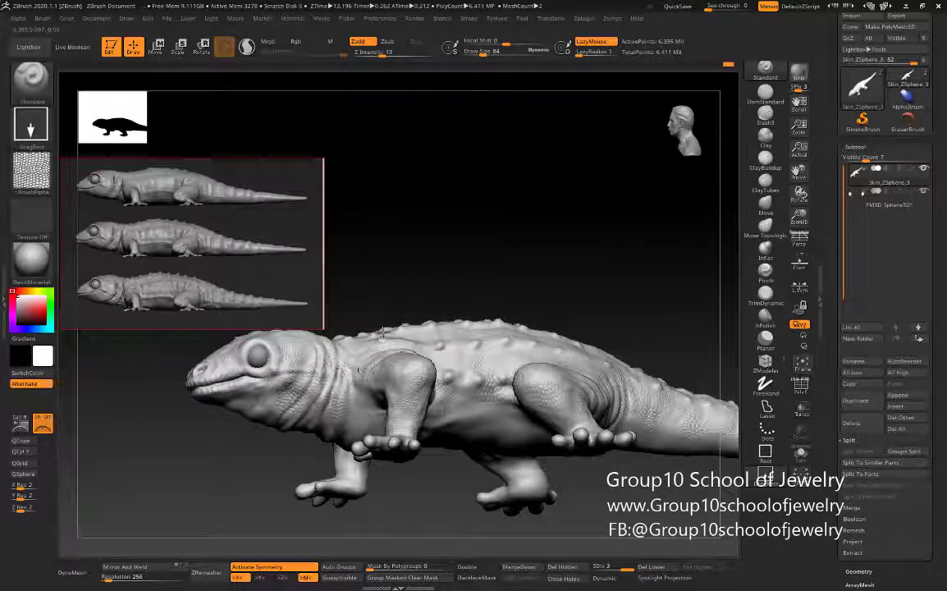
mouse_move(382, 330)
right_down()
mouse_move(423, 234)
mouse_move(404, 371)
mouse_move(424, 384)
right_up()
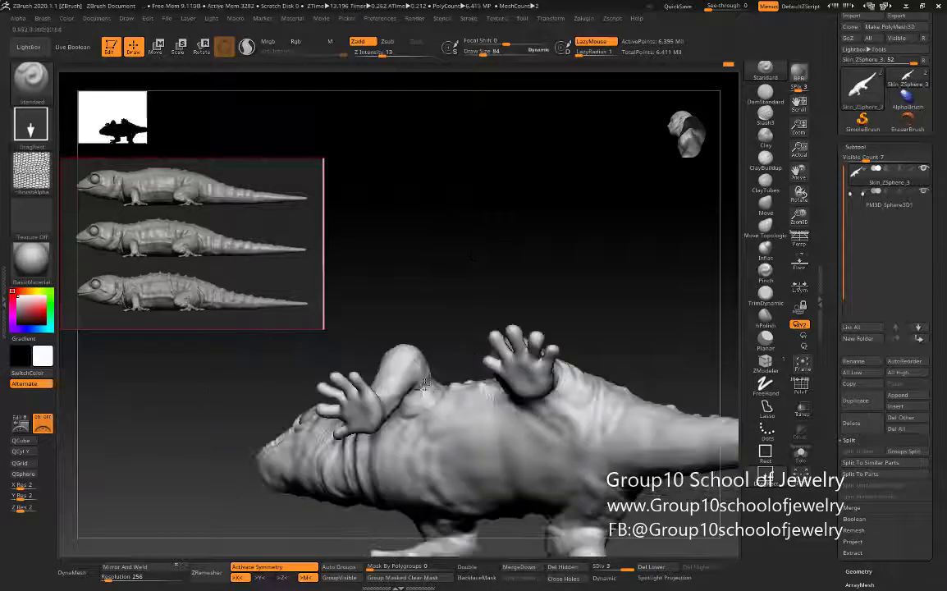
mouse_move(492, 248)
right_down()
mouse_move(422, 391)
mouse_move(550, 393)
mouse_move(512, 343)
mouse_move(531, 183)
mouse_move(561, 381)
mouse_move(637, 283)
mouse_move(436, 249)
right_up()
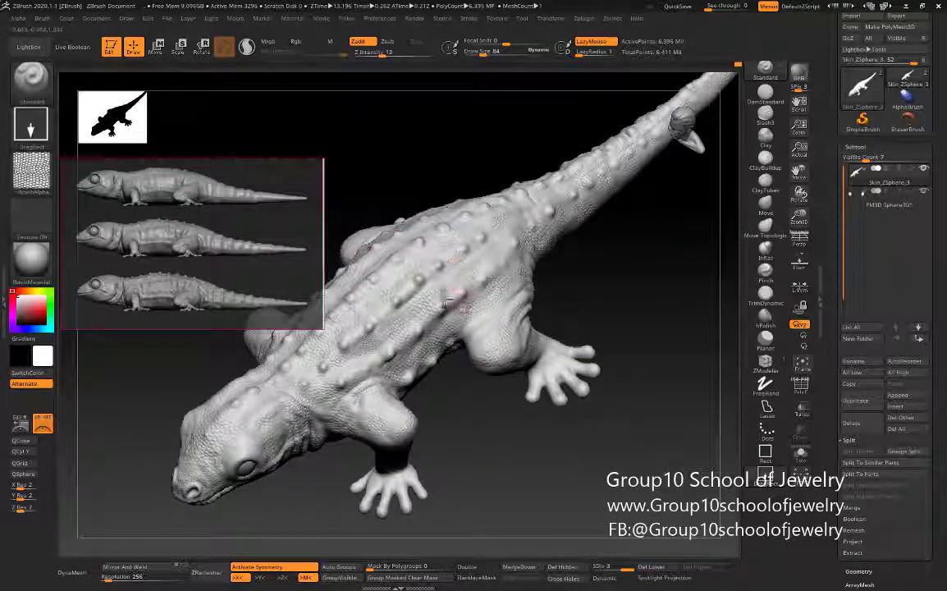
mouse_move(575, 393)
right_down()
mouse_move(321, 399)
mouse_move(361, 401)
mouse_move(490, 450)
mouse_move(603, 412)
mouse_move(122, 203)
mouse_move(476, 254)
mouse_move(168, 73)
mouse_move(588, 302)
mouse_move(492, 298)
mouse_move(434, 213)
mouse_move(477, 208)
mouse_move(370, 322)
mouse_move(345, 402)
mouse_move(467, 393)
right_up()
Step: Compare wrinkle alphas and settle on SW_Wrinkles_03 for the brush
click(31, 170)
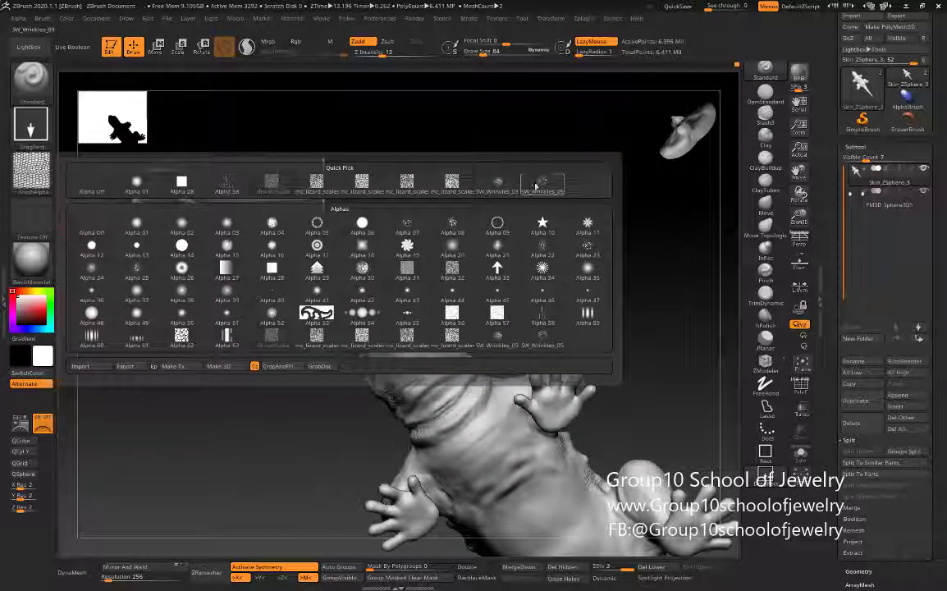
click(486, 164)
click(32, 170)
click(73, 182)
click(31, 170)
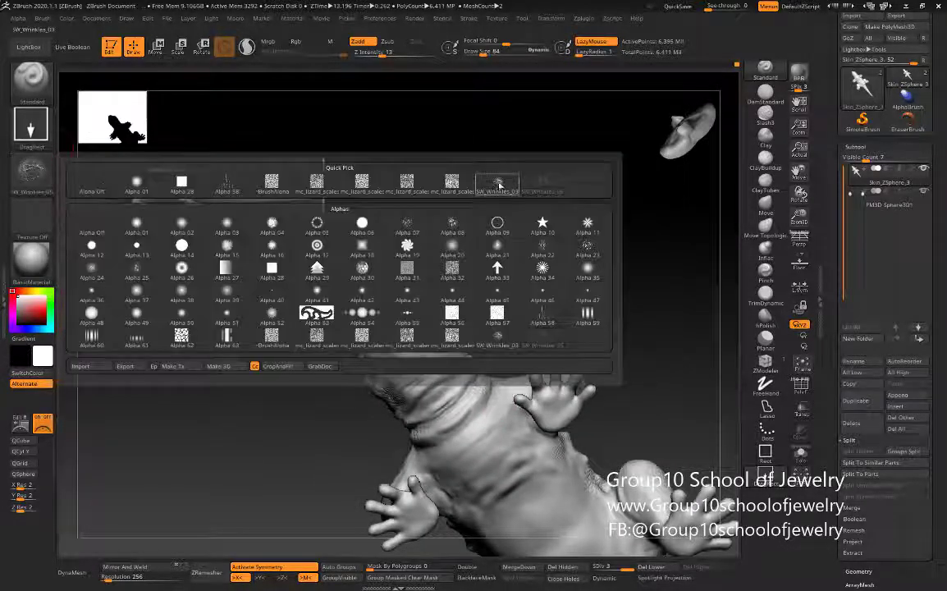
click(492, 182)
Step: Smooth the wrinkles on the lizard's neck and the crease at the shoulder
mouse_move(488, 220)
right_down()
mouse_move(535, 225)
mouse_move(483, 258)
right_up()
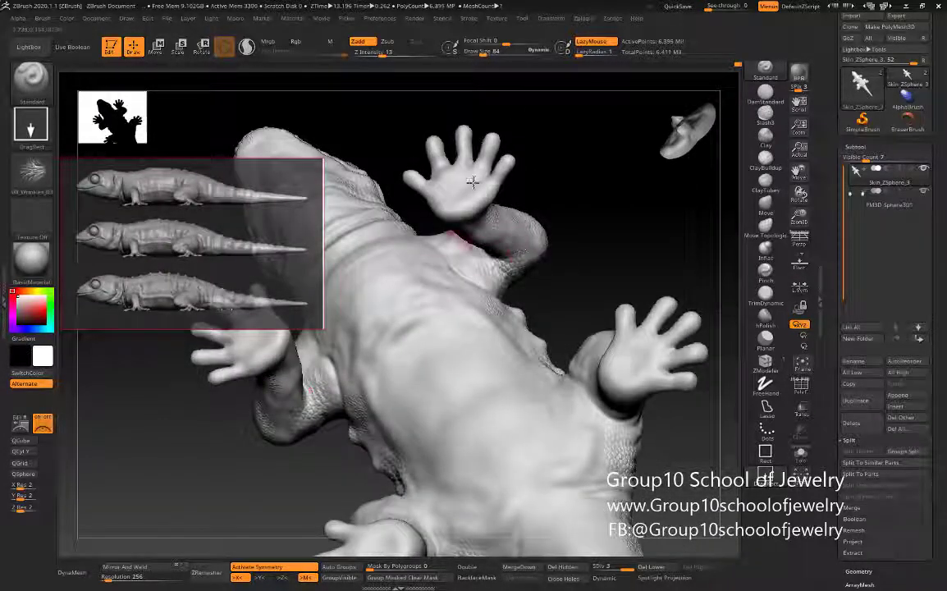
right_drag(472, 183, 469, 235)
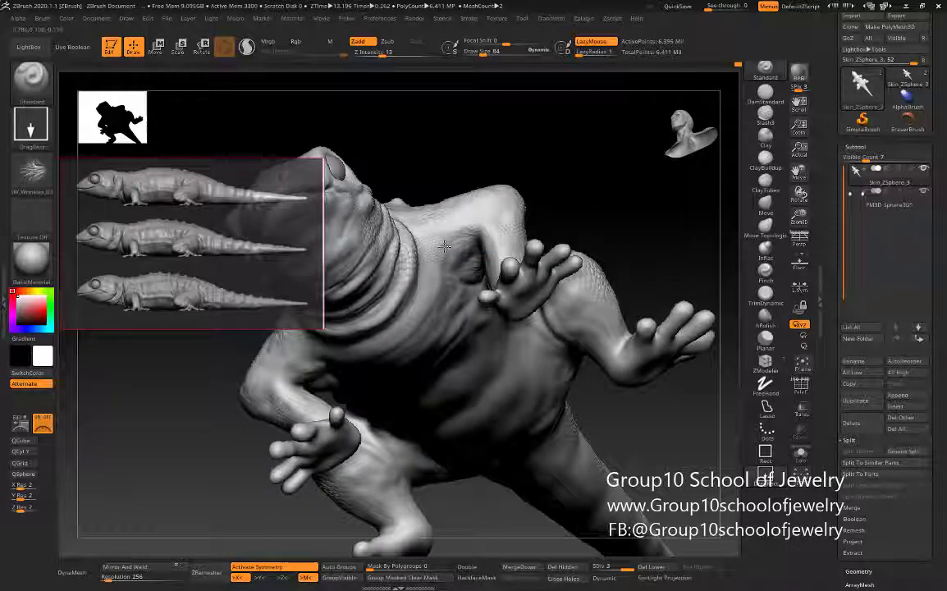
right_drag(557, 214, 415, 211)
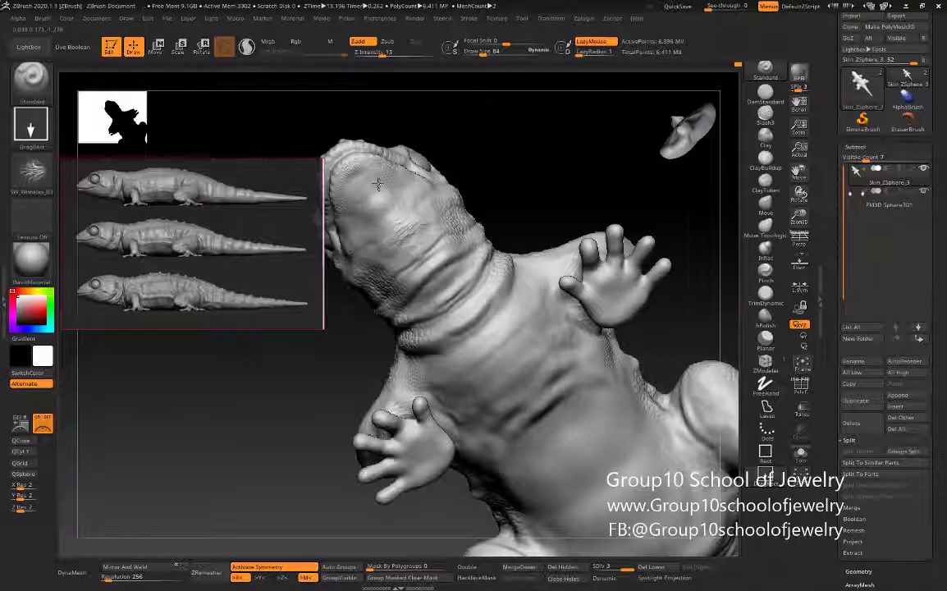
mouse_move(376, 197)
right_down()
mouse_move(518, 165)
mouse_move(507, 151)
right_up()
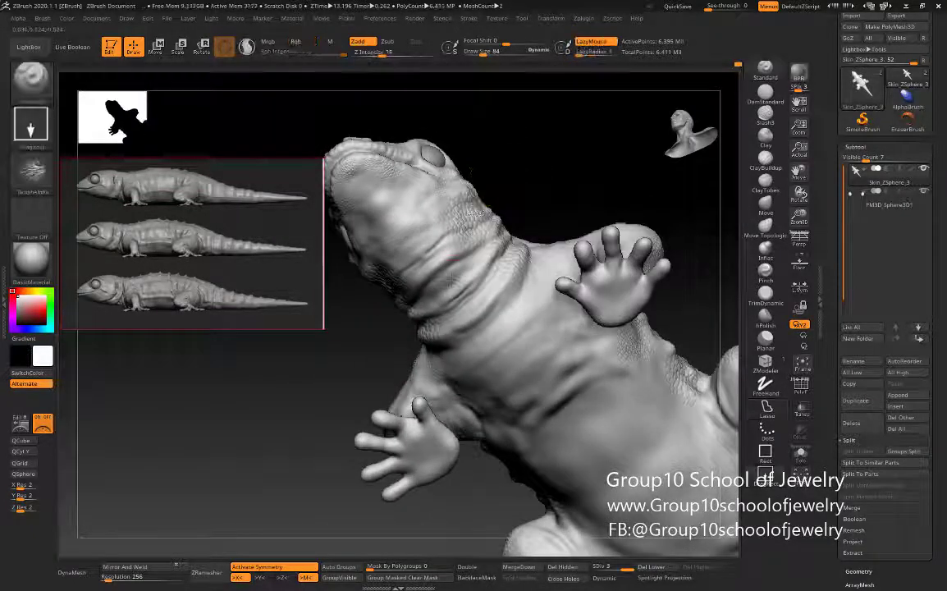
shift+drag(474, 239, 469, 298)
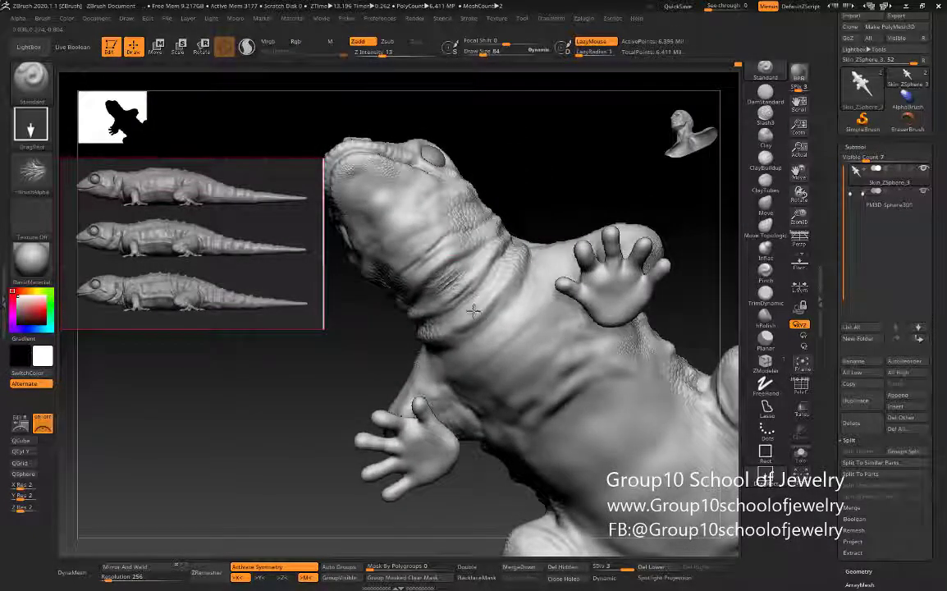
mouse_move(475, 310)
right_down()
mouse_move(700, 331)
mouse_move(535, 200)
right_up()
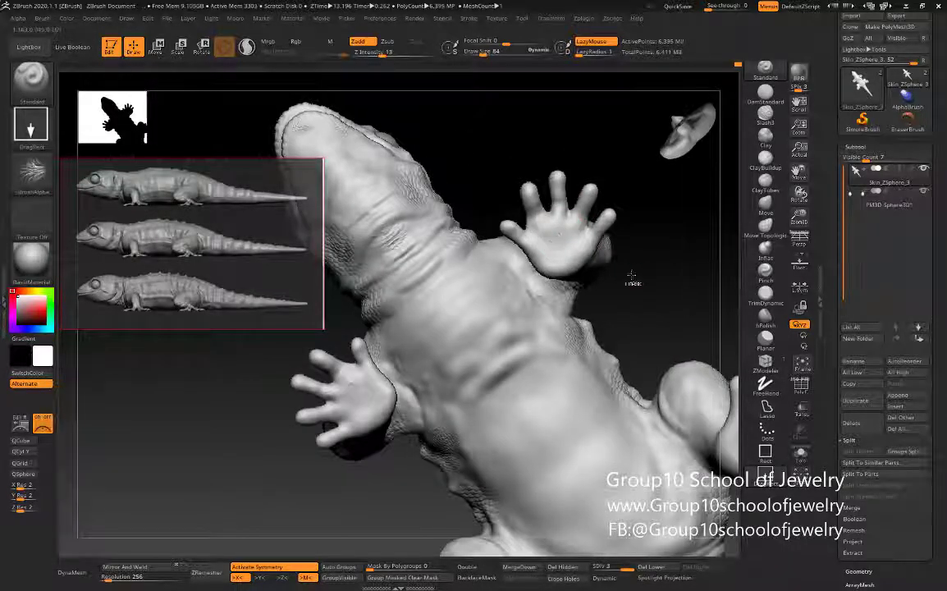
mouse_move(521, 232)
right_down()
mouse_move(562, 215)
mouse_move(543, 290)
right_up()
mouse_move(527, 252)
shift+mouse_down()
mouse_move(560, 298)
mouse_move(527, 290)
shift+mouse_up()
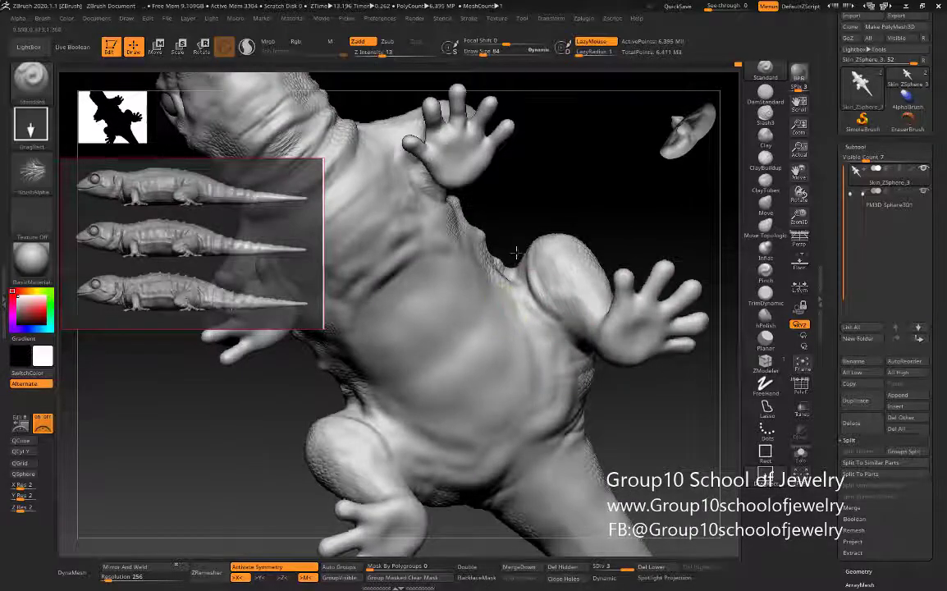
Step: Turn the belly into view and enlarge the brush to draw size 101
mouse_move(564, 198)
right_down()
mouse_move(397, 431)
mouse_move(466, 479)
right_up()
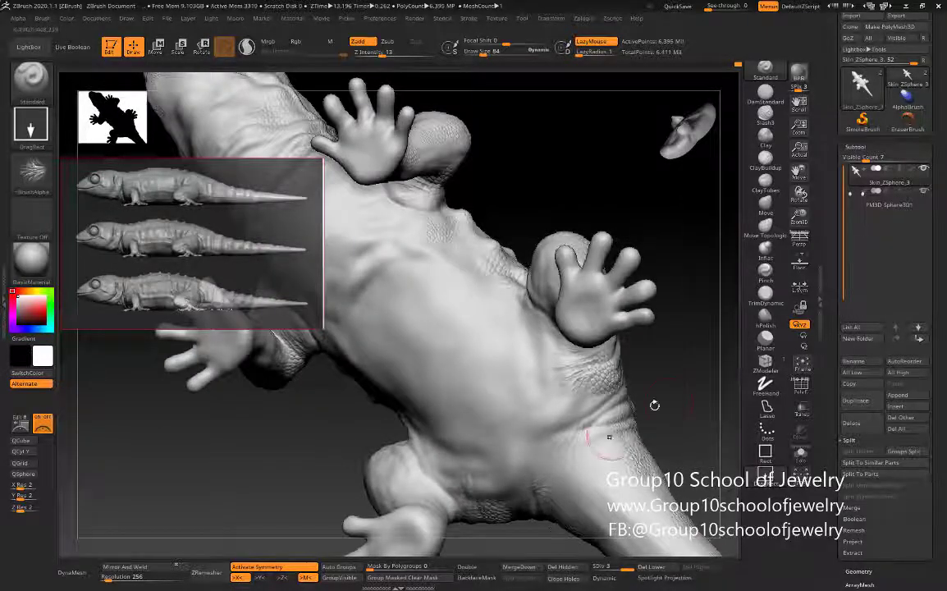
drag(555, 529, 555, 265)
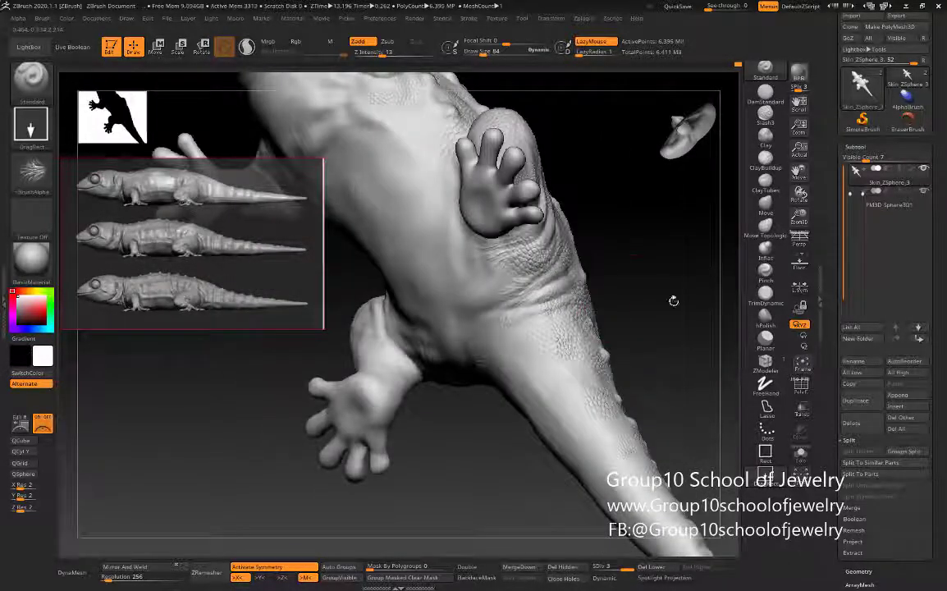
drag(673, 301, 525, 248)
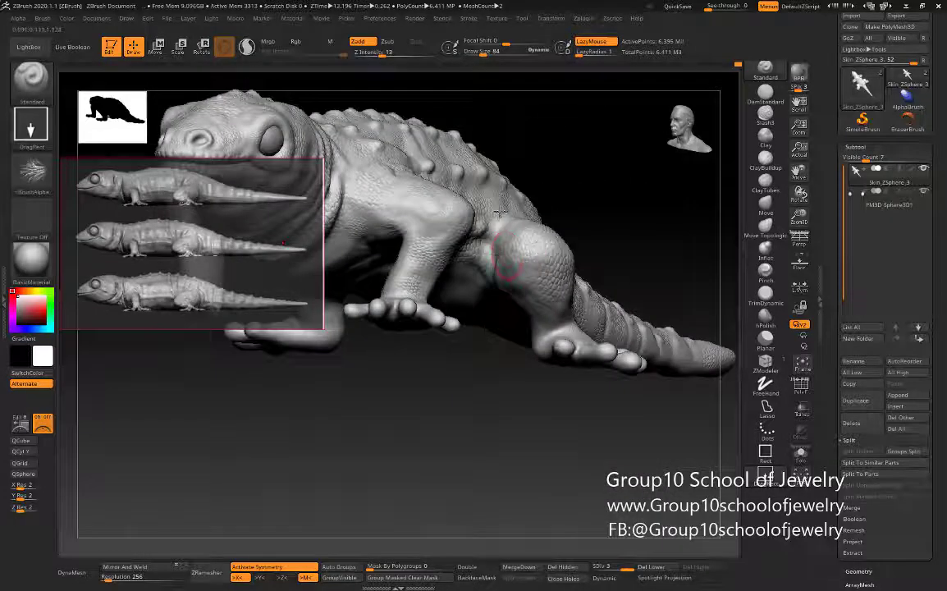
drag(492, 448, 492, 205)
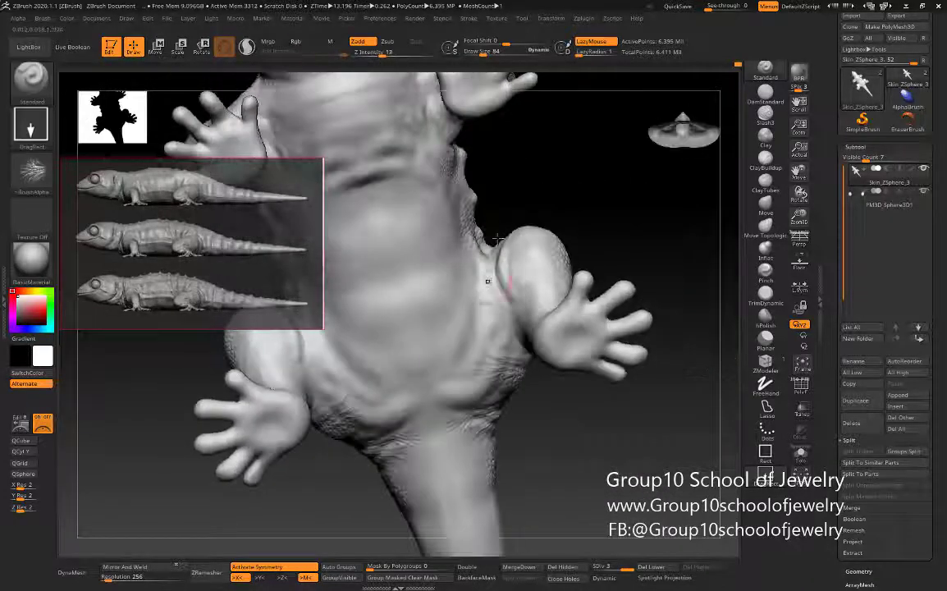
drag(505, 49, 484, 50)
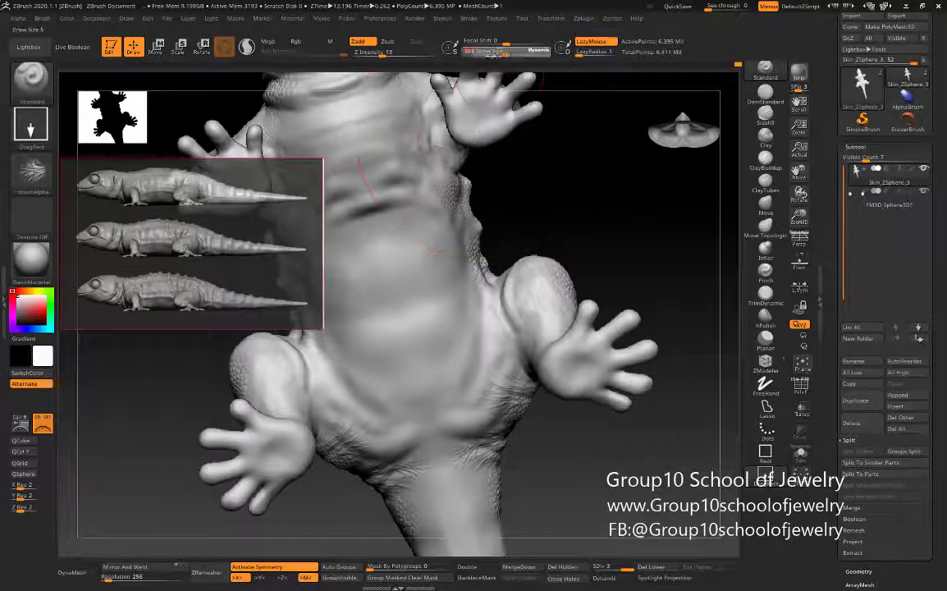
Step: Try wrinkle strokes on the belly, undo them, and lower Z Intensity to 21
drag(453, 259, 414, 283)
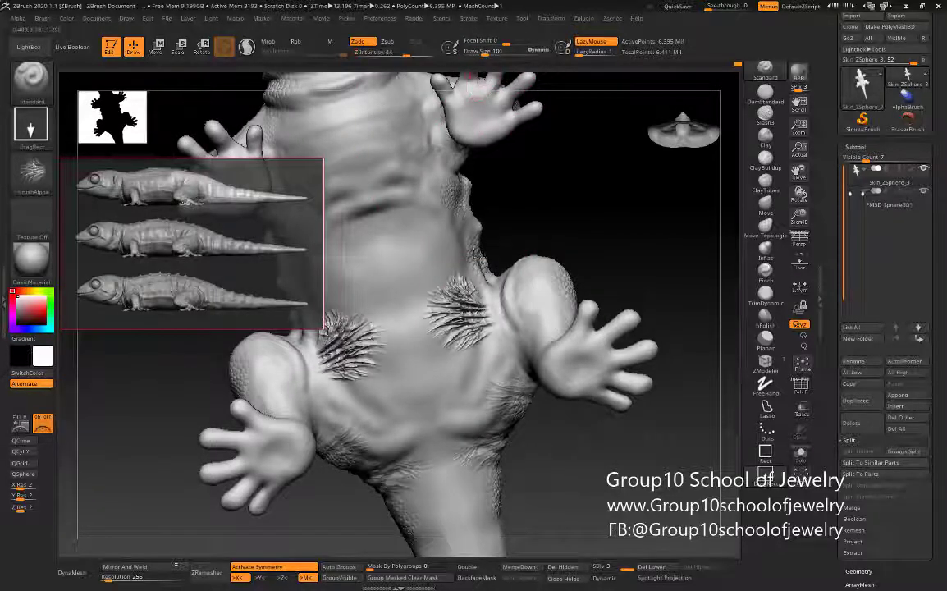
drag(525, 246, 511, 224)
key(ctrl+z)
drag(353, 52, 328, 52)
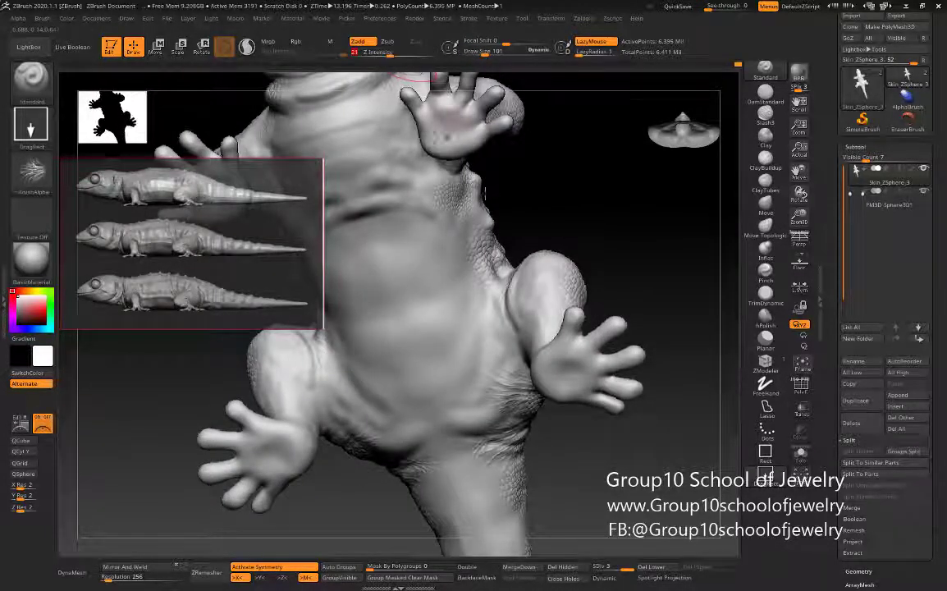
drag(509, 189, 490, 262)
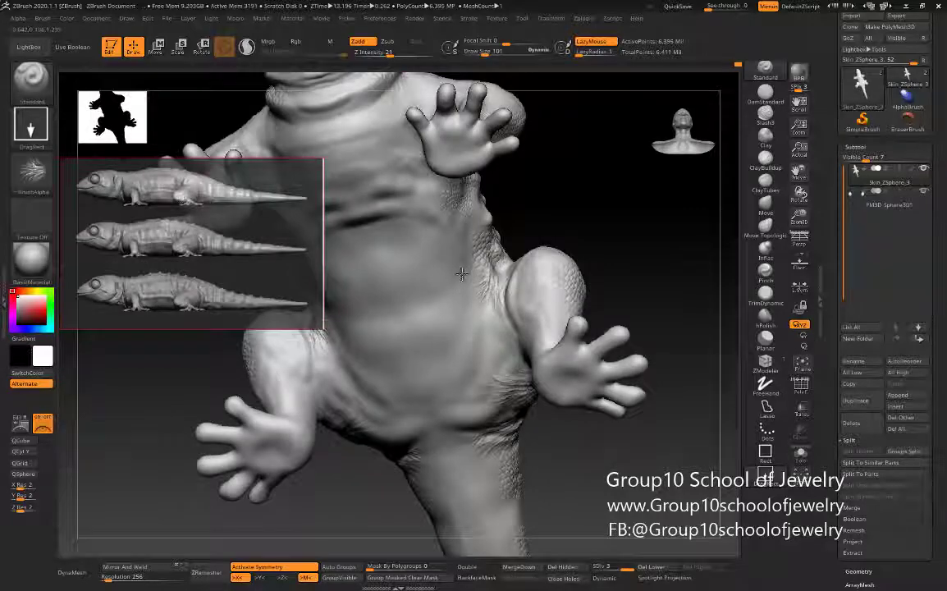
mouse_move(435, 253)
right_down()
mouse_move(499, 252)
mouse_move(550, 164)
mouse_move(526, 208)
right_up()
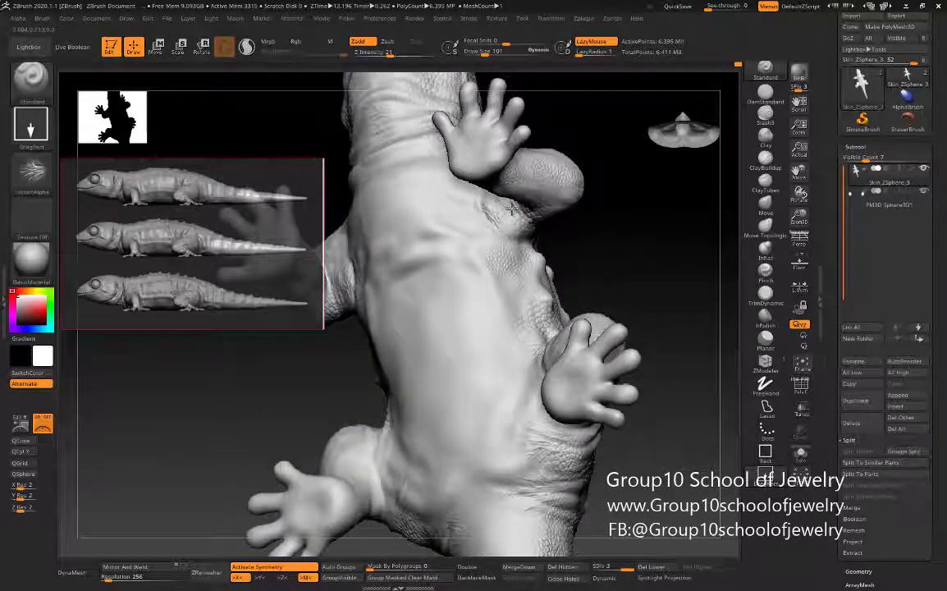
mouse_move(455, 188)
right_down()
mouse_move(596, 218)
mouse_move(600, 343)
mouse_move(366, 452)
mouse_move(574, 371)
right_up()
Step: Collapse the right tray and turn the lizard to a three-quarter front view
click(820, 279)
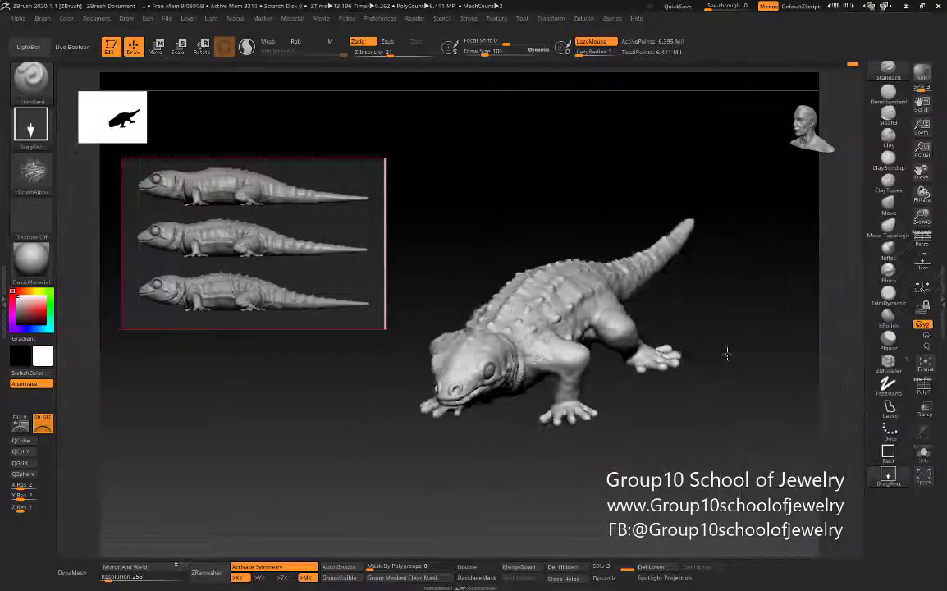
mouse_move(730, 351)
right_down()
mouse_move(679, 430)
mouse_move(662, 421)
mouse_move(620, 238)
mouse_move(518, 261)
right_up()
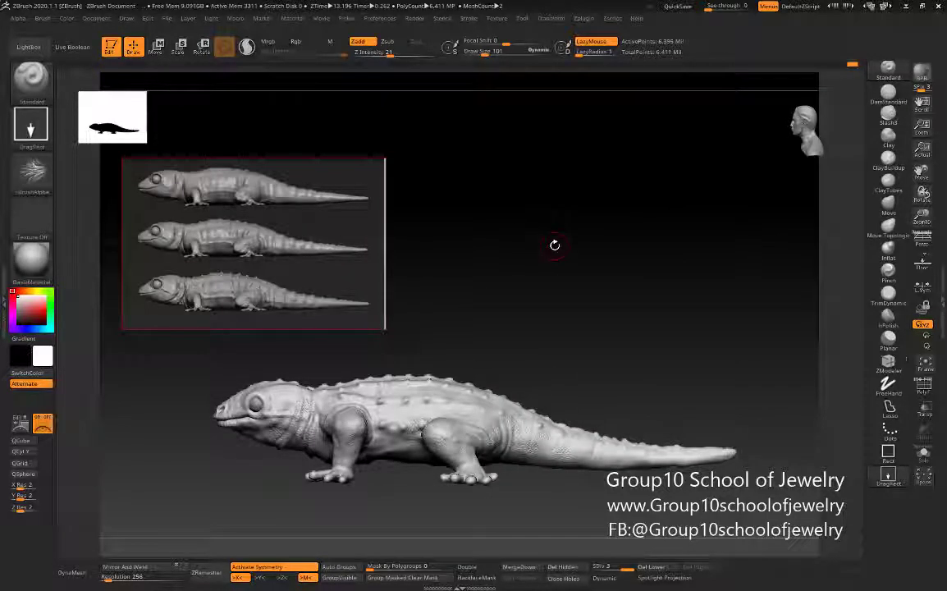
mouse_move(429, 251)
right_down()
mouse_move(491, 287)
mouse_move(609, 282)
mouse_move(503, 279)
mouse_move(531, 237)
mouse_move(517, 205)
mouse_move(550, 230)
right_up()
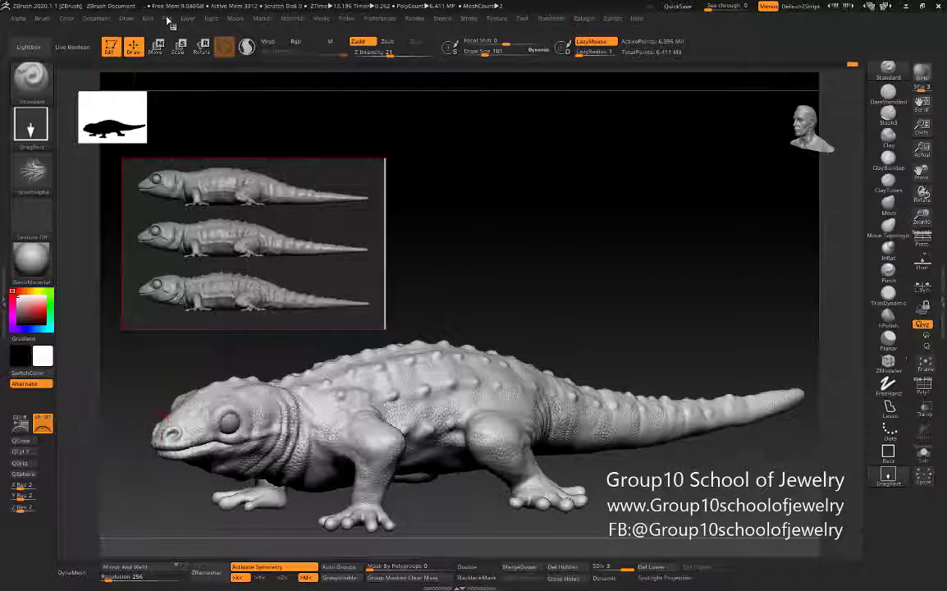
Step: Save the project as gecko on the Desktop and reopen the tool panel
click(167, 18)
click(251, 39)
click(46, 65)
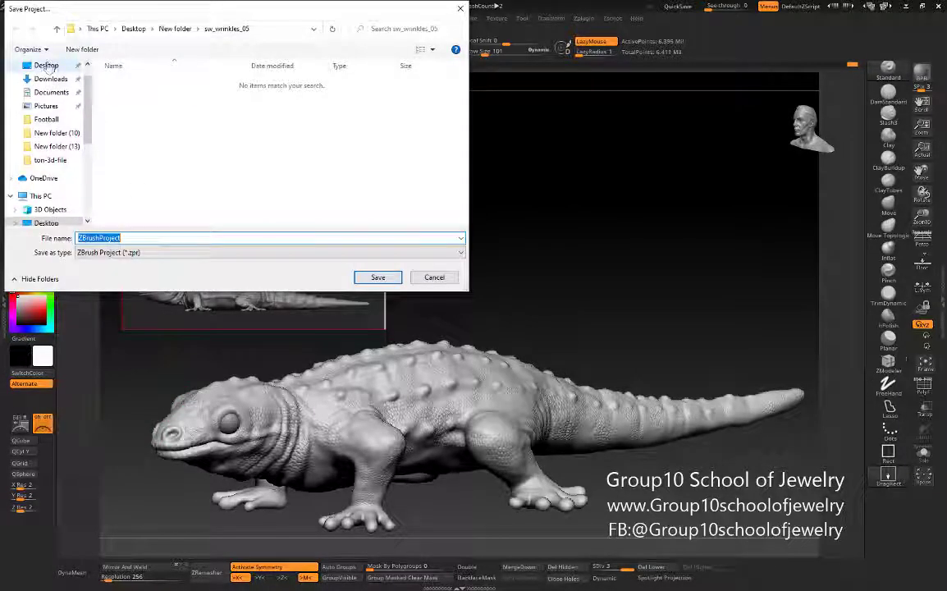
double_click(133, 238)
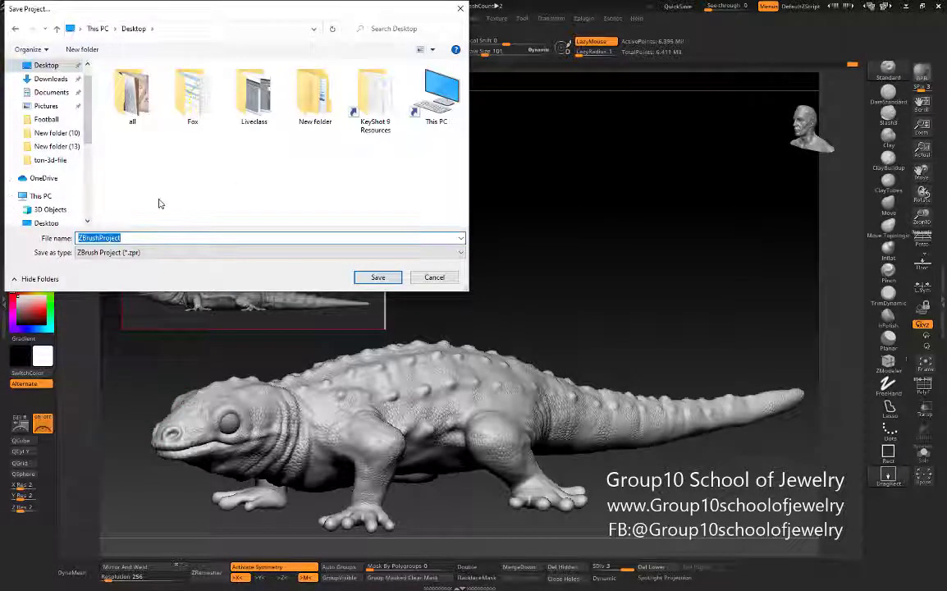
text(gecko)
key(Return)
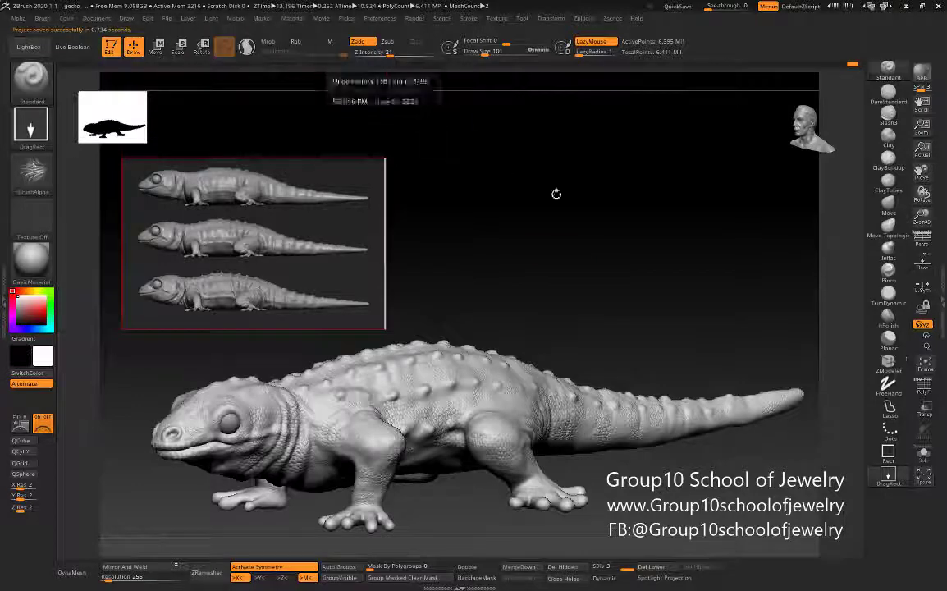
click(940, 279)
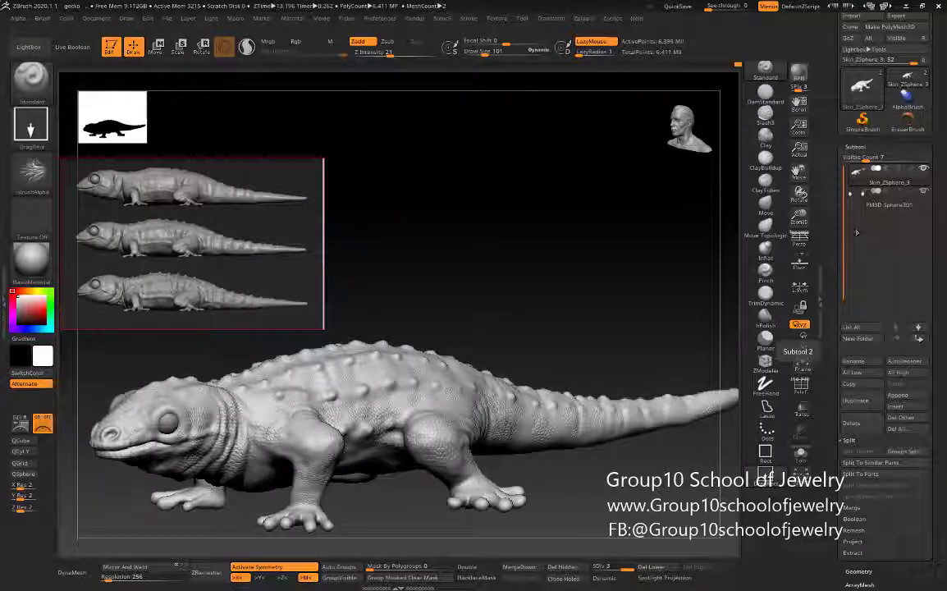